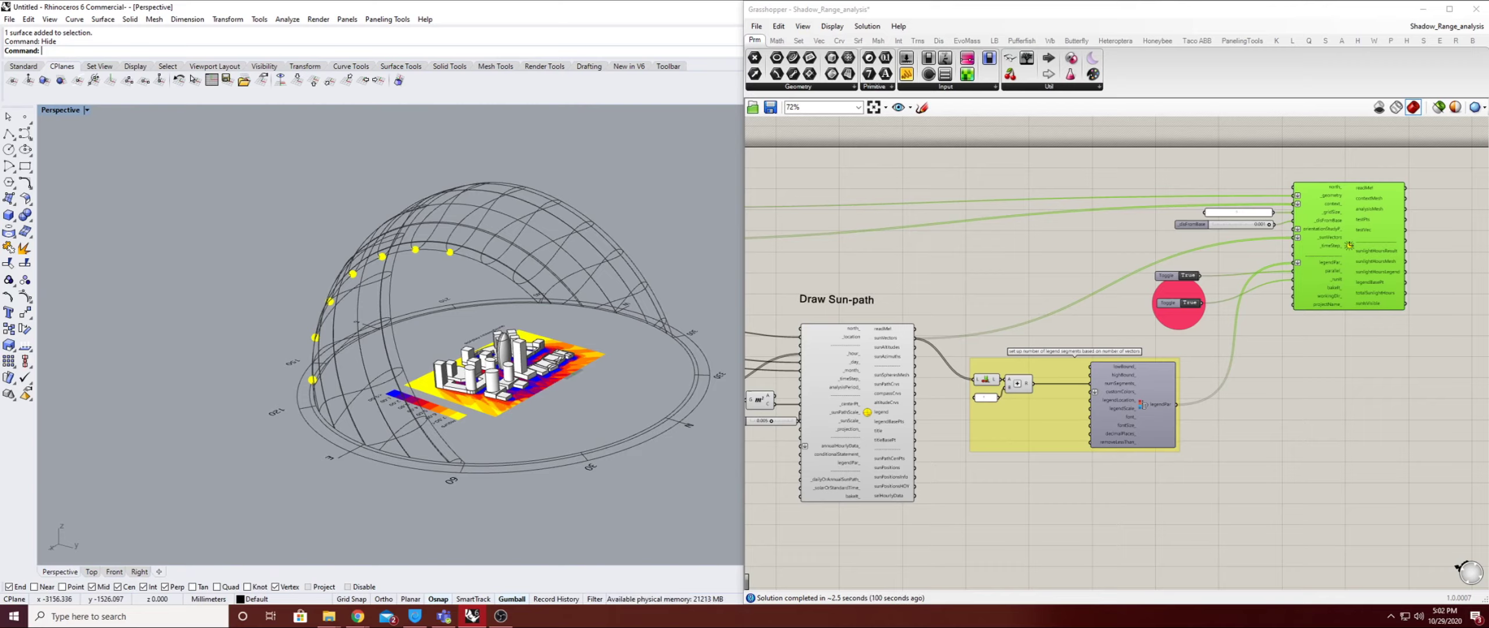
Examine the sunlight-hours colours on the ground between the buildings, close up and from above the whole site
right_click_drag(500, 314, 518, 366)
scroll(494, 341, "up", 9)
scroll(447, 314, "down", 5)
scroll(452, 301, "down", 8)
scroll(436, 308, "up", 10)
right_click_drag(523, 487, 400, 251, "shift")
scroll(401, 366, "up", 4)
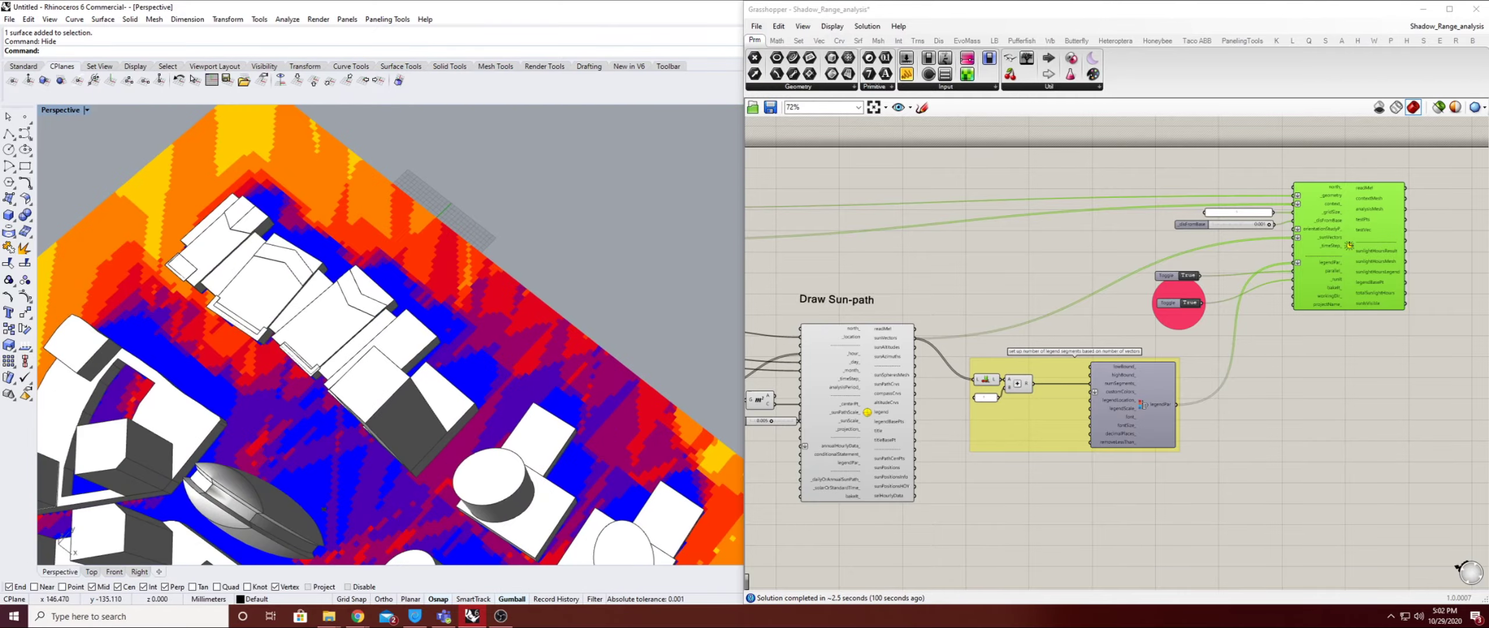
right_click_drag(401, 366, 483, 262)
scroll(480, 261, "down", 1)
right_click_drag(436, 451, 372, 372, "shift")
scroll(383, 357, "down", 7)
scroll(92, 110, "up", 8)
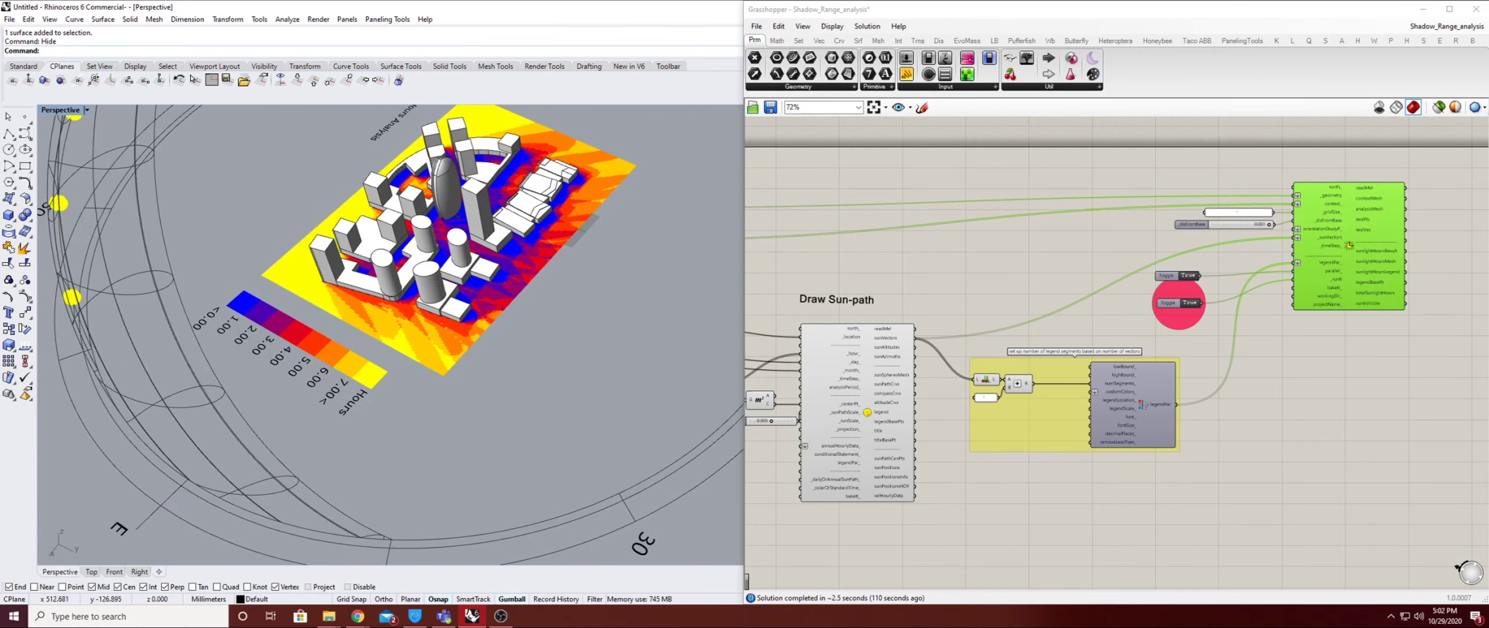
scroll(91, 110, "up", 3)
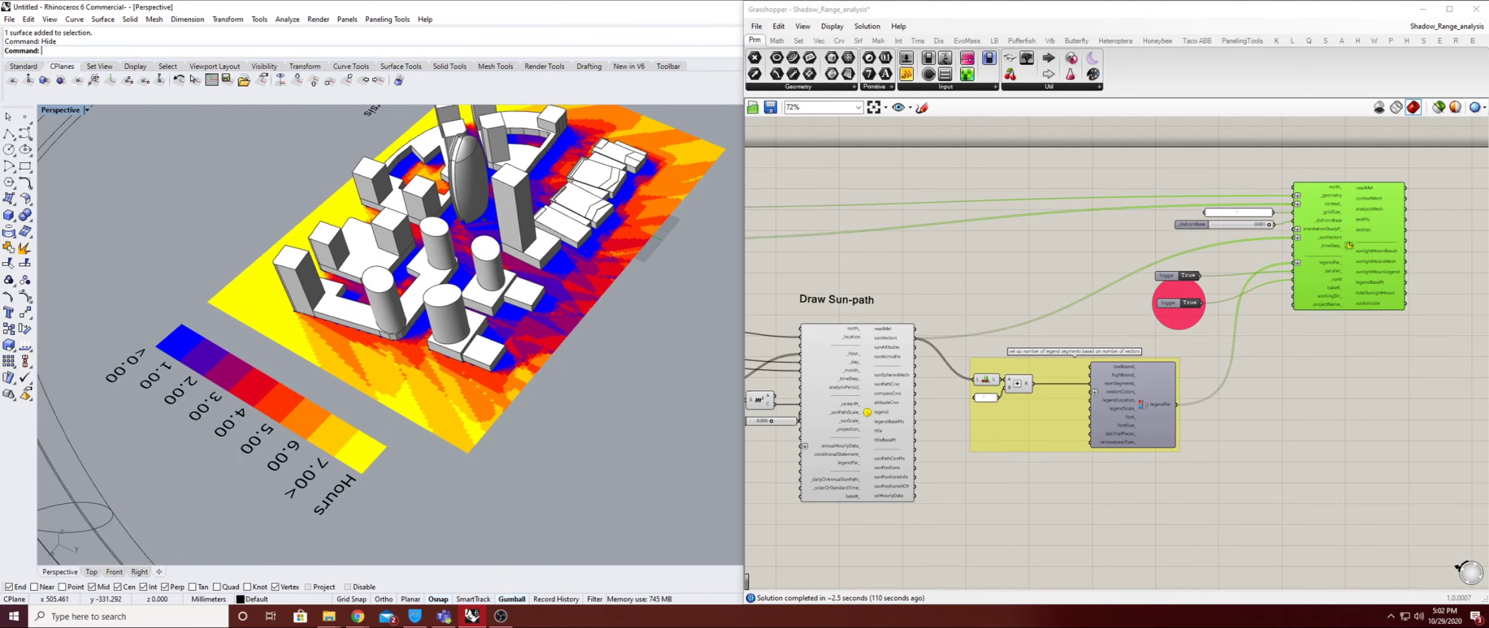
Examine the sunlight-hours legend against the coloured ground mesh, the sun positions and the curved block's courtyard
right_click_drag(407, 349, 558, 302)
scroll(349, 134, "down", 6)
right_click_drag(221, 326, 262, 300)
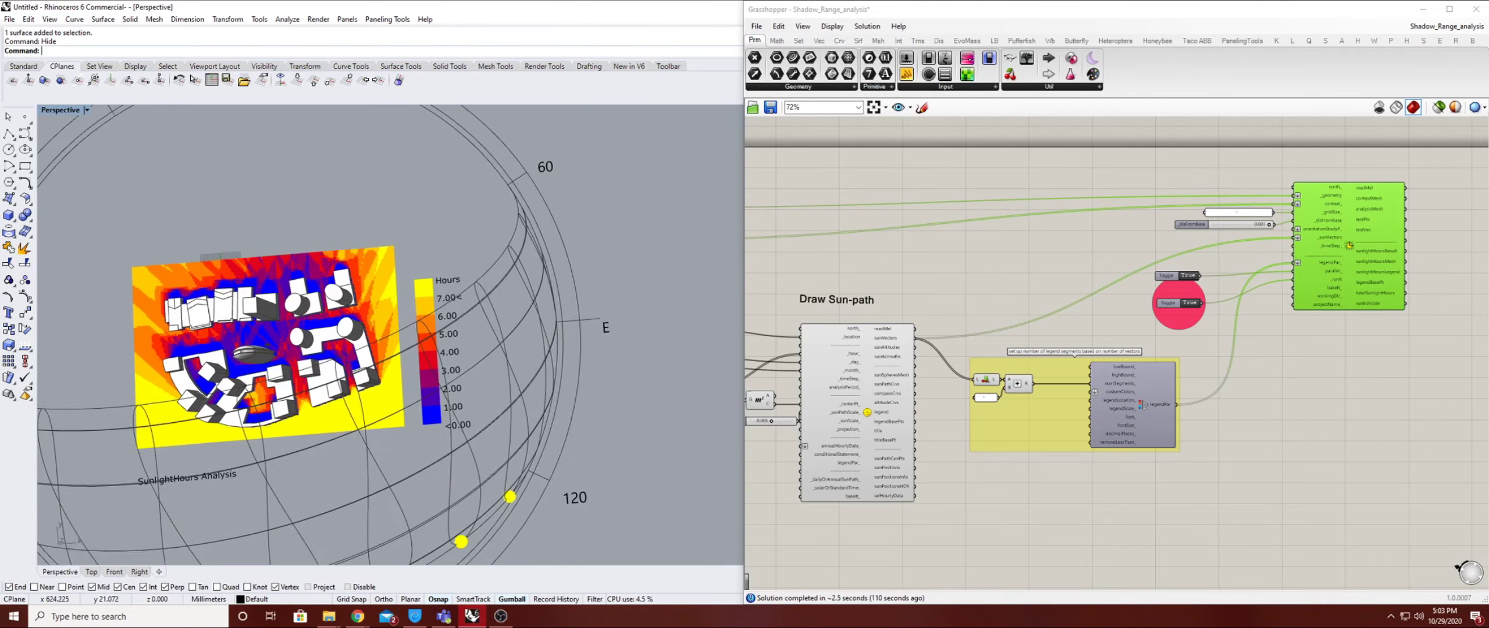
scroll(258, 300, "up", 8)
scroll(361, 314, "down", 5)
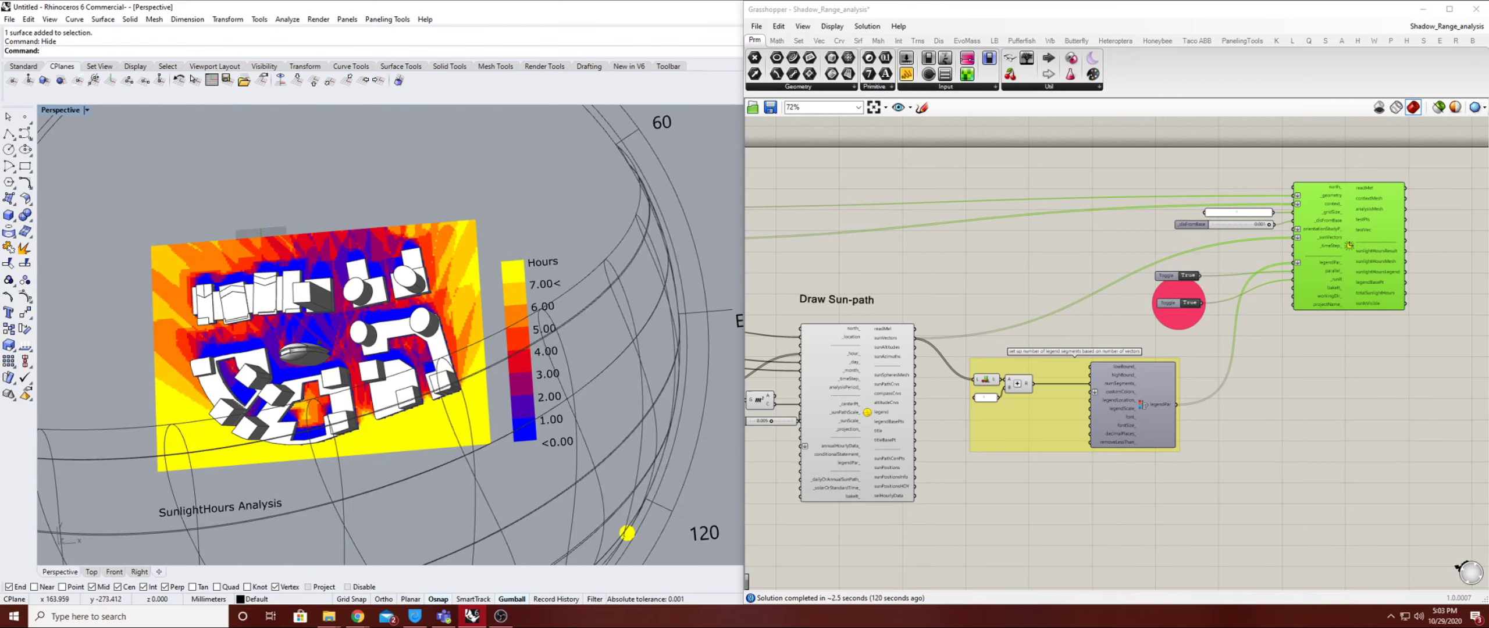
scroll(459, 423, "up", 5)
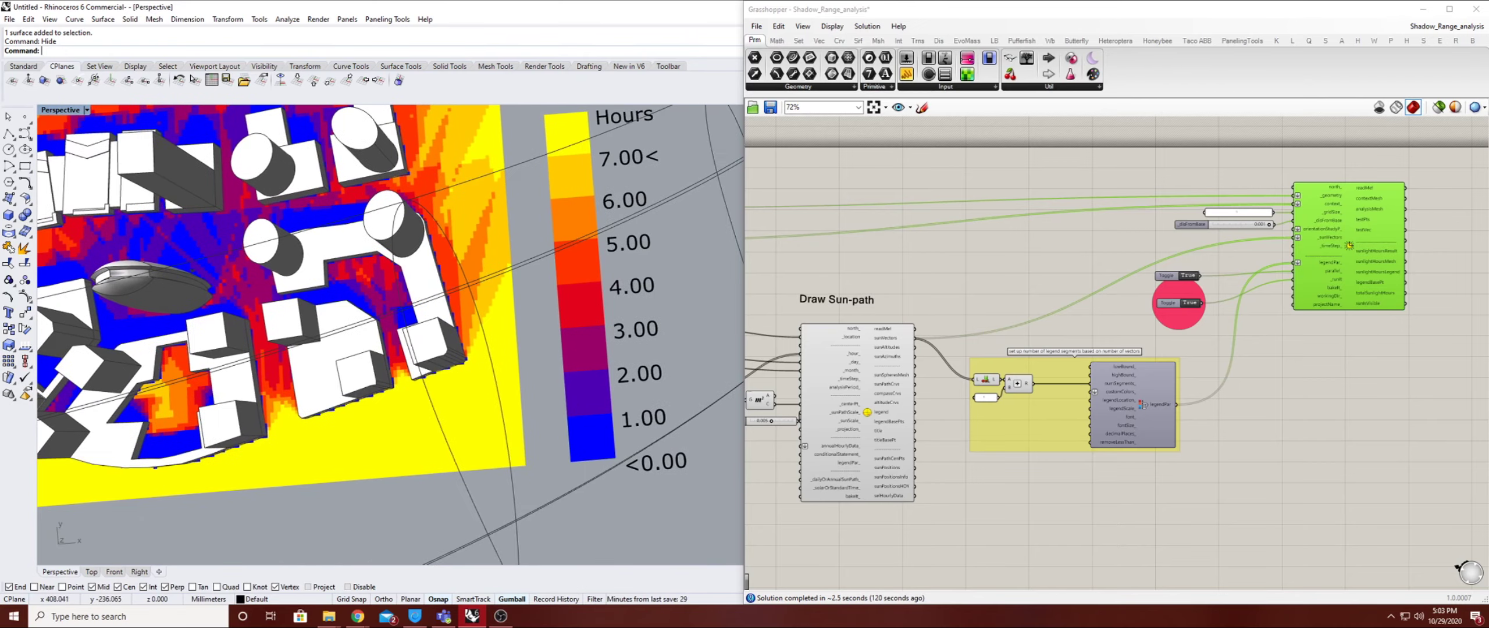
scroll(339, 305, "down", 10)
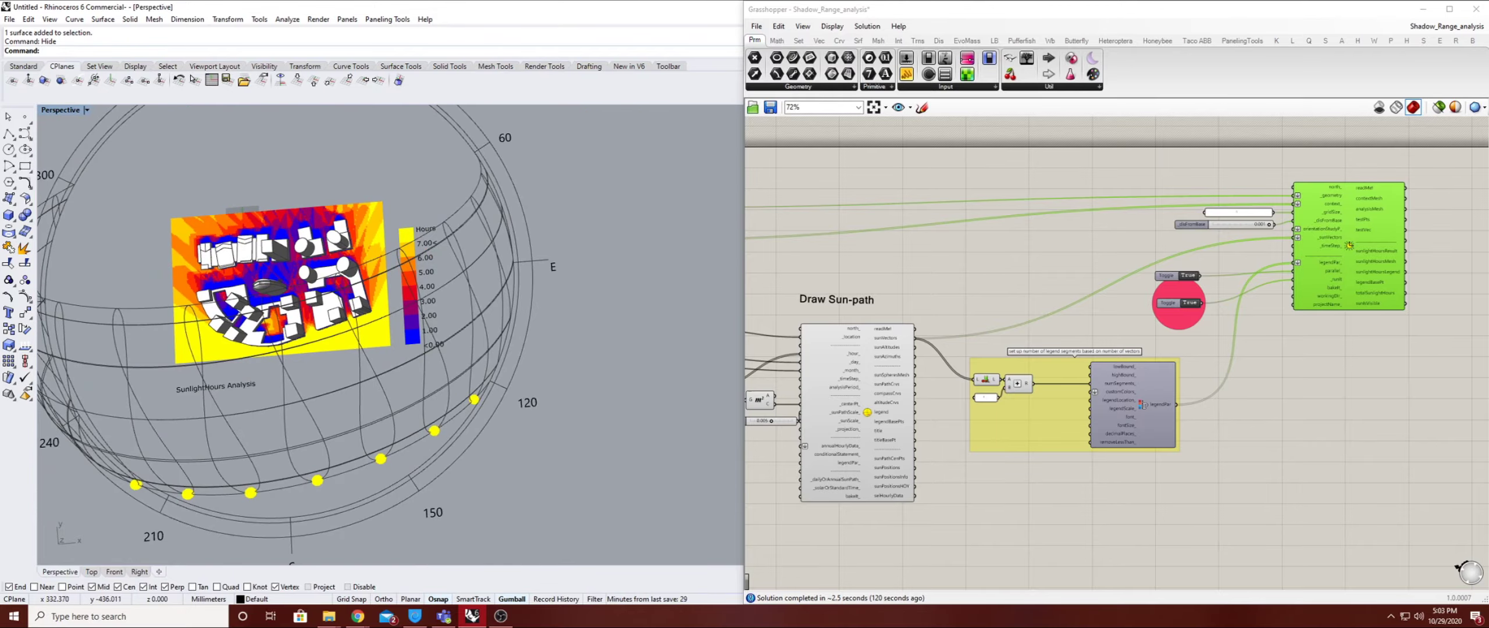
right_click_drag(273, 314, 465, 407, "shift")
scroll(431, 292, "up", 10)
scroll(465, 309, "down", 8)
scroll(465, 300, "up", 8)
right_click_drag(604, 384, 483, 456)
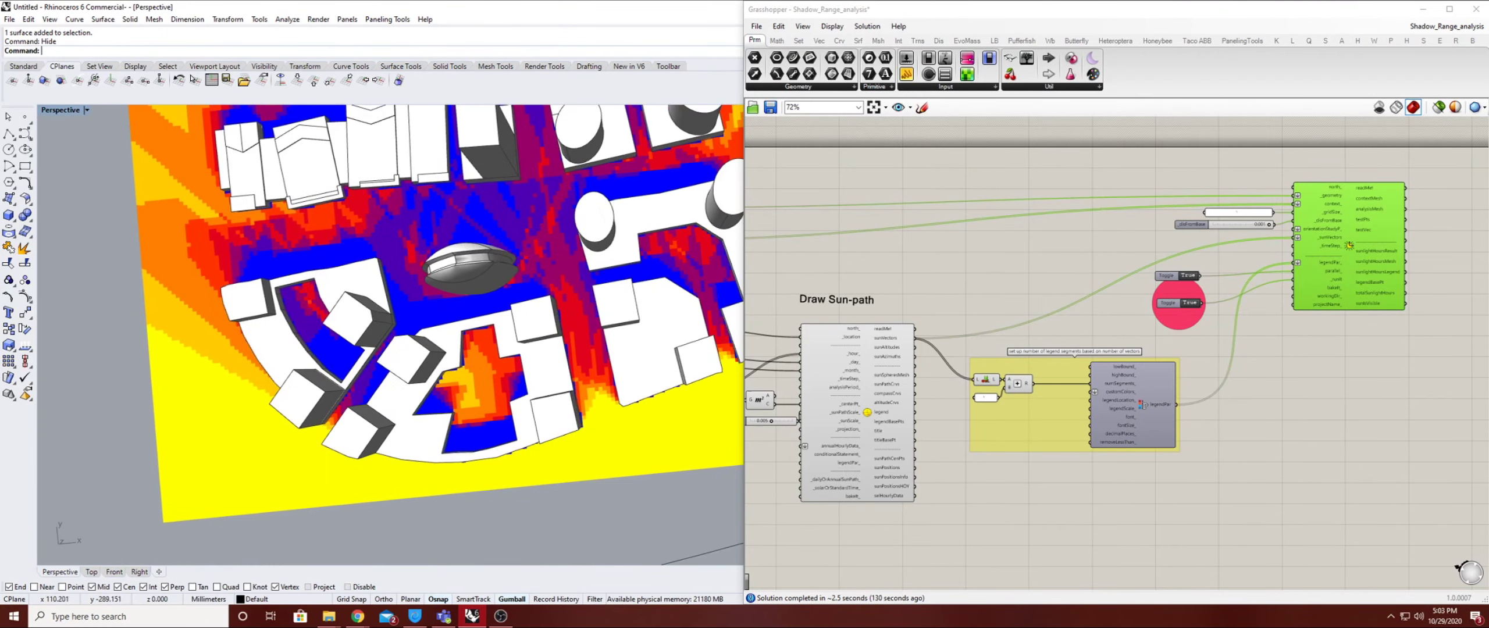
Draw a rectangle over the blue shaded zone at the southern end of the curved block's courtyard
scroll(483, 456, "up", 4)
scroll(500, 442, "up", 3)
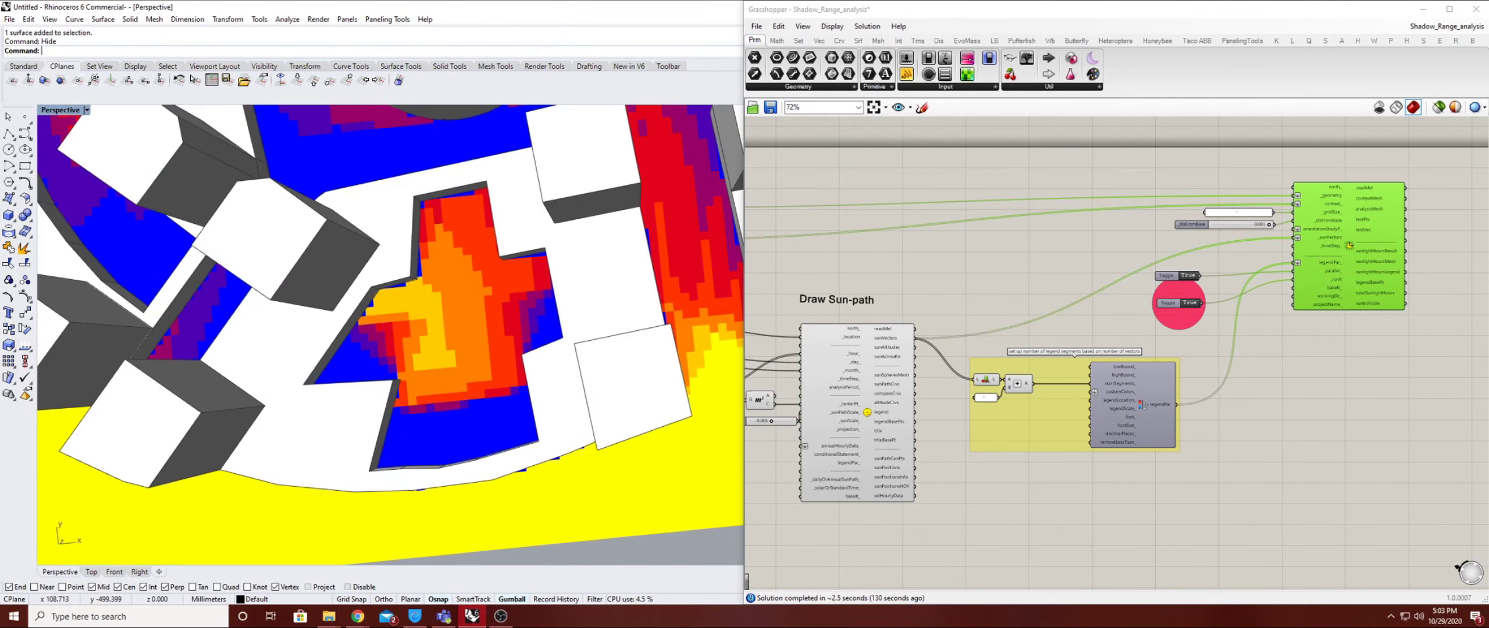
right_click_drag(442, 408, 396, 349)
type("Rectangle")
key("Return")
scroll(395, 343, "up", 9)
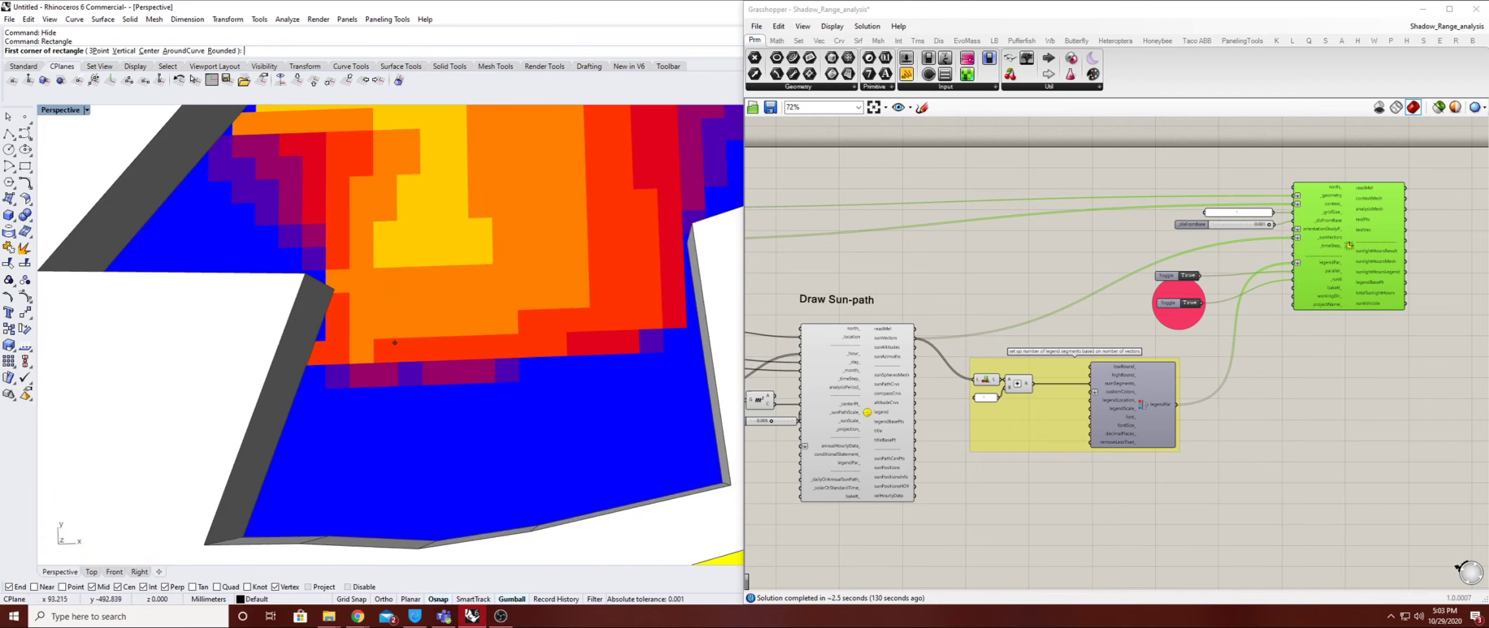
left_click(381, 341)
left_click(667, 478)
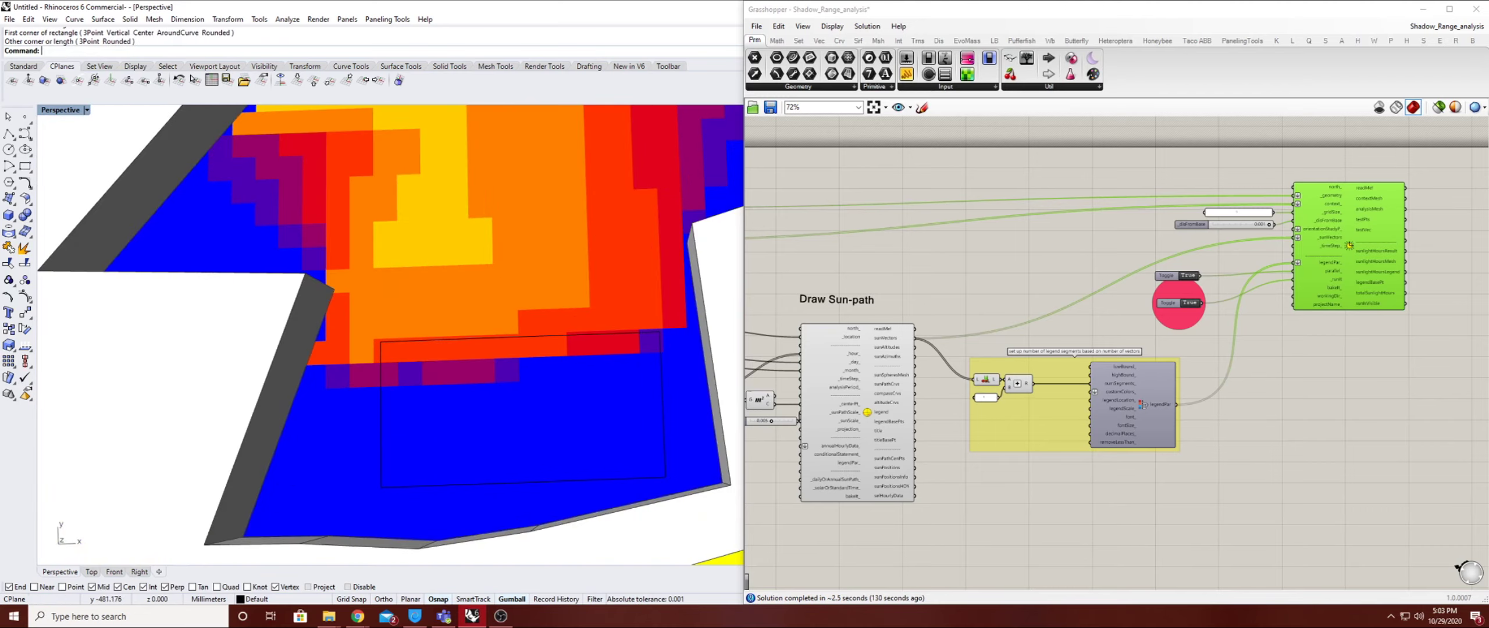
Move the courtyard rectangle about 10 mm west and reselect it
left_click(465, 338)
scroll(462, 323, "down", 12)
type("m")
key("Return")
left_click(469, 274)
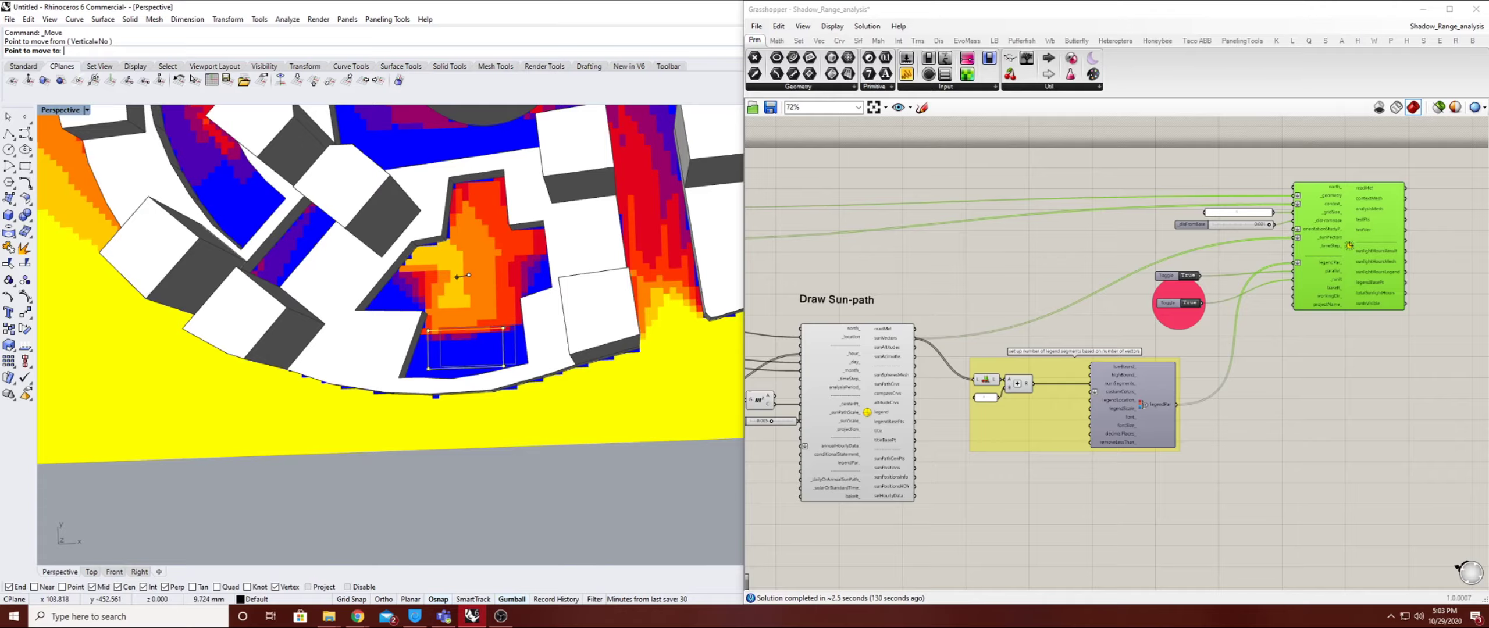
left_click(456, 274)
left_click(453, 366)
Examine the courtyard between the surrounding towers, and the whole site in relation to the sun path
scroll(524, 348, "down", 9)
right_click_drag(550, 363, 483, 311)
scroll(500, 314, "up", 8)
scroll(476, 351, "down", 8)
scroll(477, 352, "up", 10)
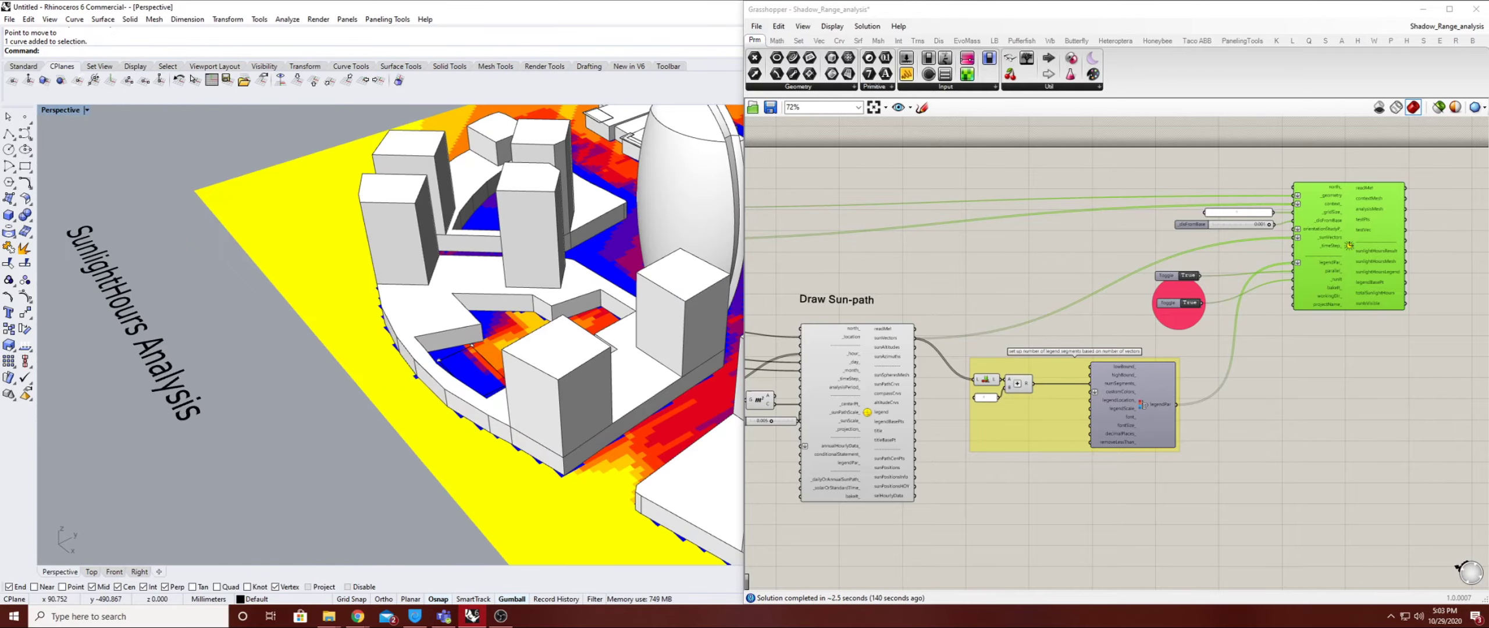
scroll(478, 353, "down", 15)
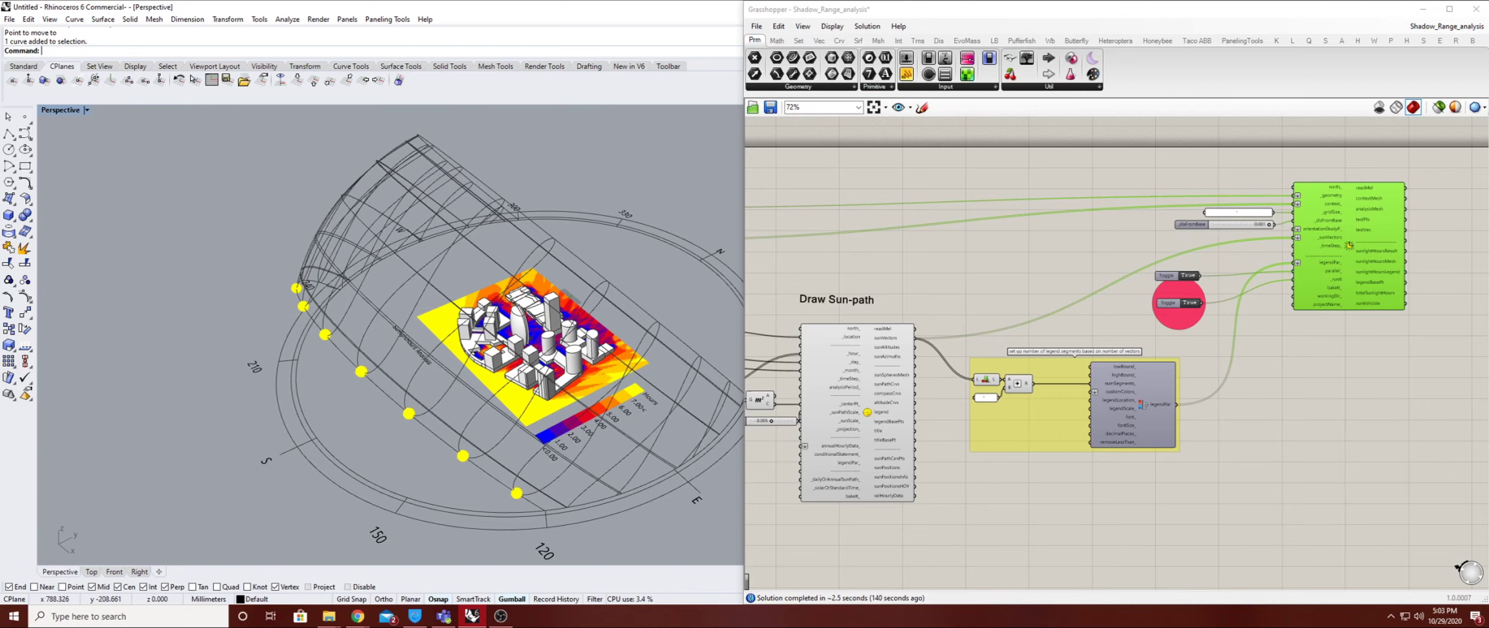
right_click_drag(477, 353, 544, 373)
scroll(831, 410, "down", 1)
Place a Rectangle parameter in the empty canvas area below the _sunPathScale_ slider in Grasshopper
right_click_drag(832, 410, 1099, 401)
scroll(954, 377, "up", 3)
scroll(442, 354, "up", 2)
right_click_drag(442, 354, 450, 375)
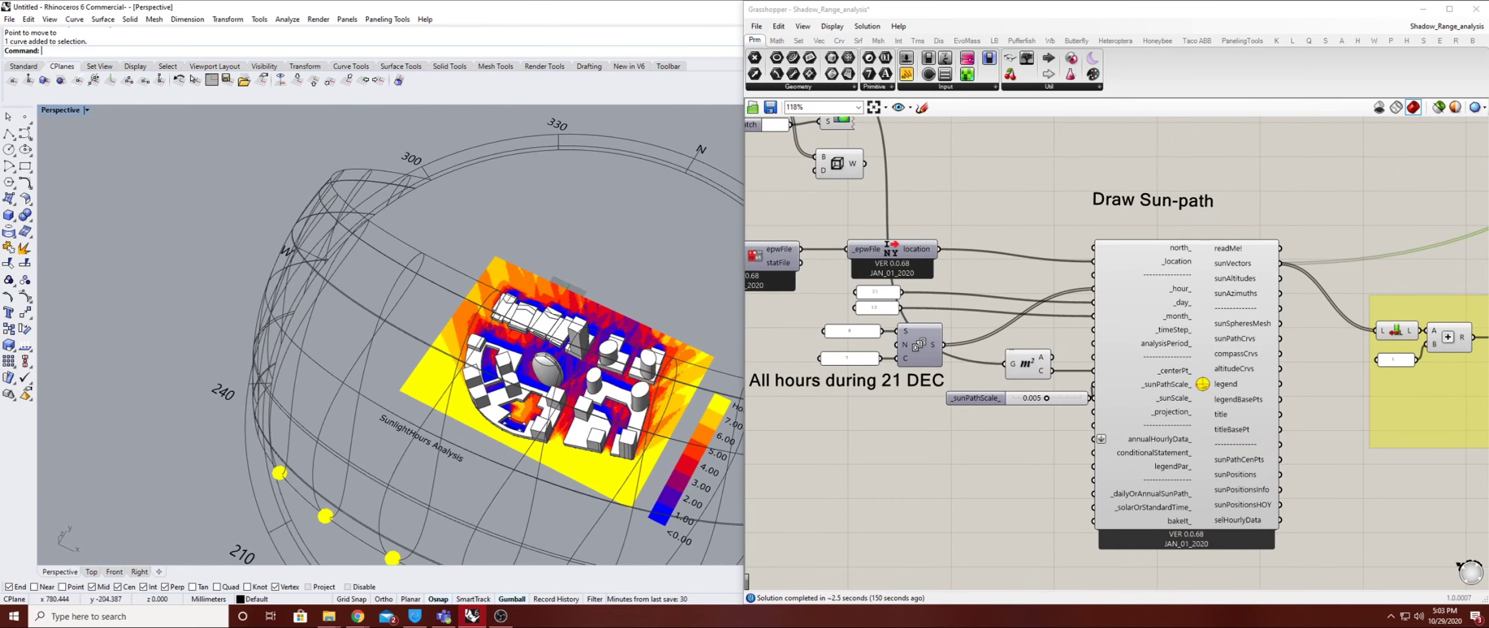
right_click_drag(1000, 401, 882, 330)
double_click(880, 410)
type("rect")
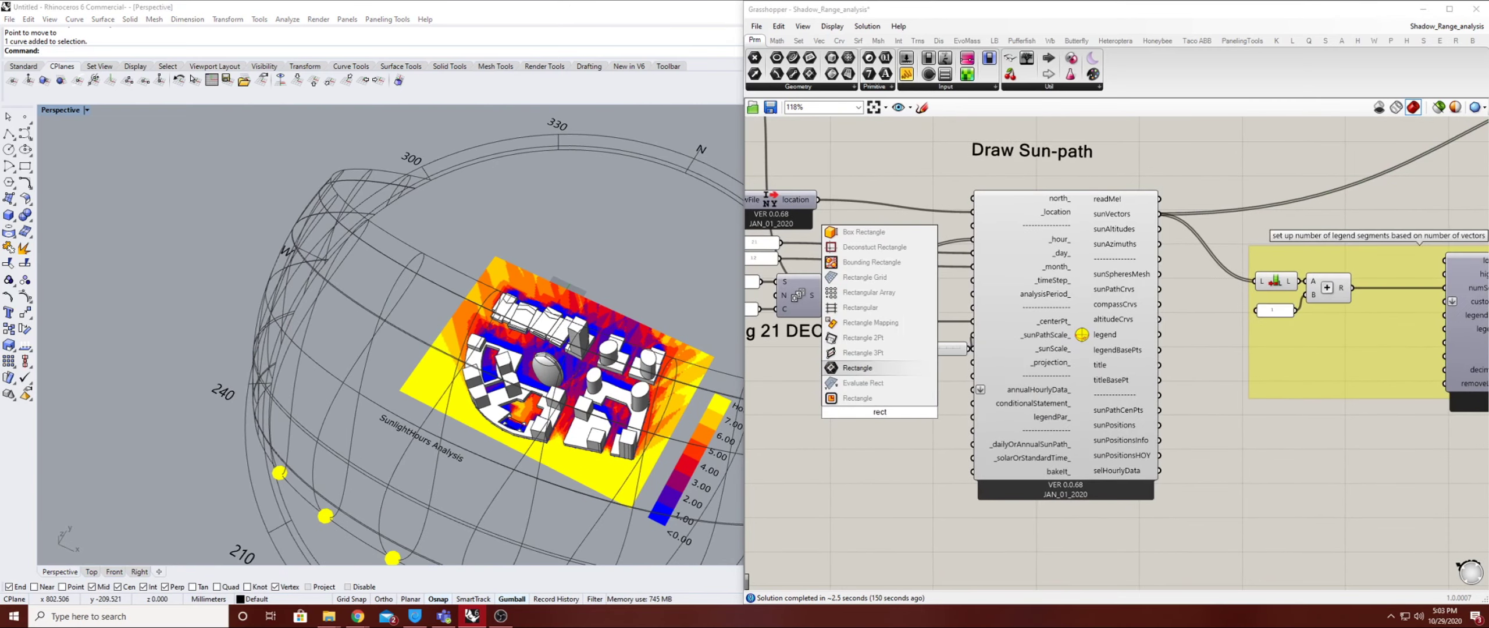
left_click(858, 367)
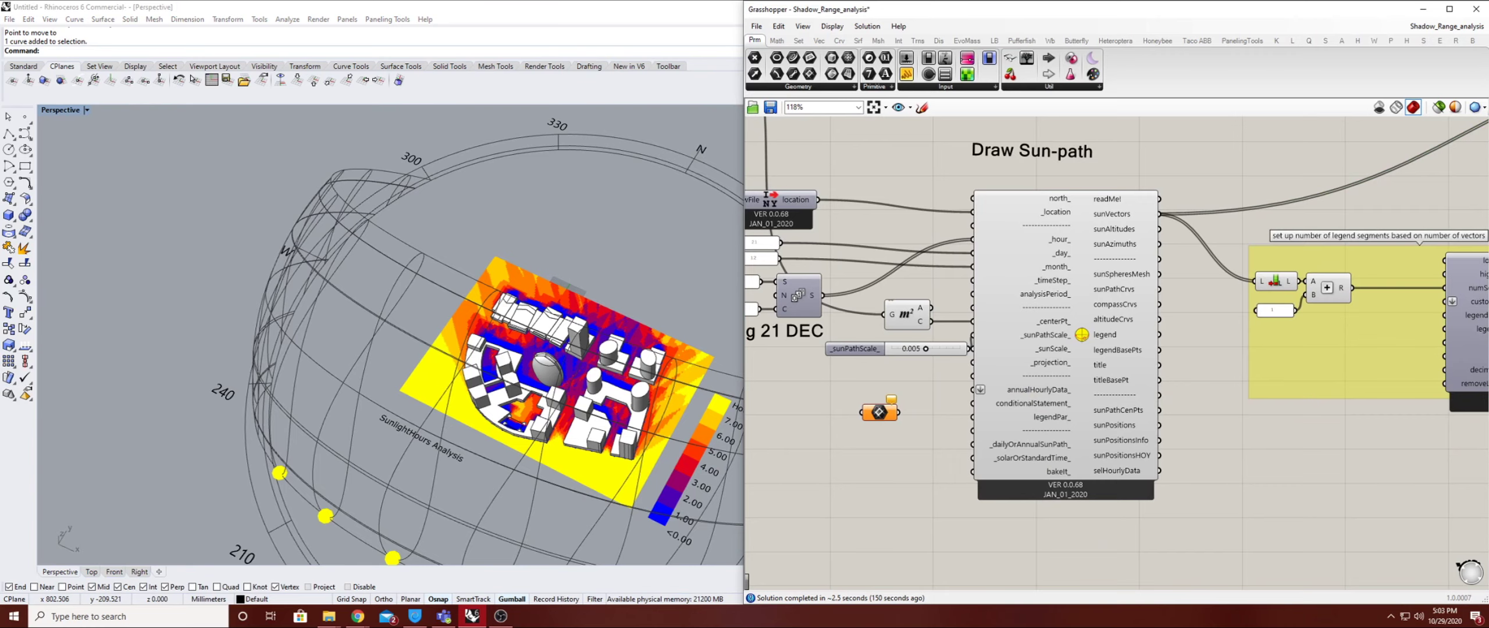
Try to assign the courtyard rectangle to the Rectangle parameter, and delete that parameter from the canvas
right_click(880, 412)
left_click(930, 513)
scroll(518, 414, "up", 5)
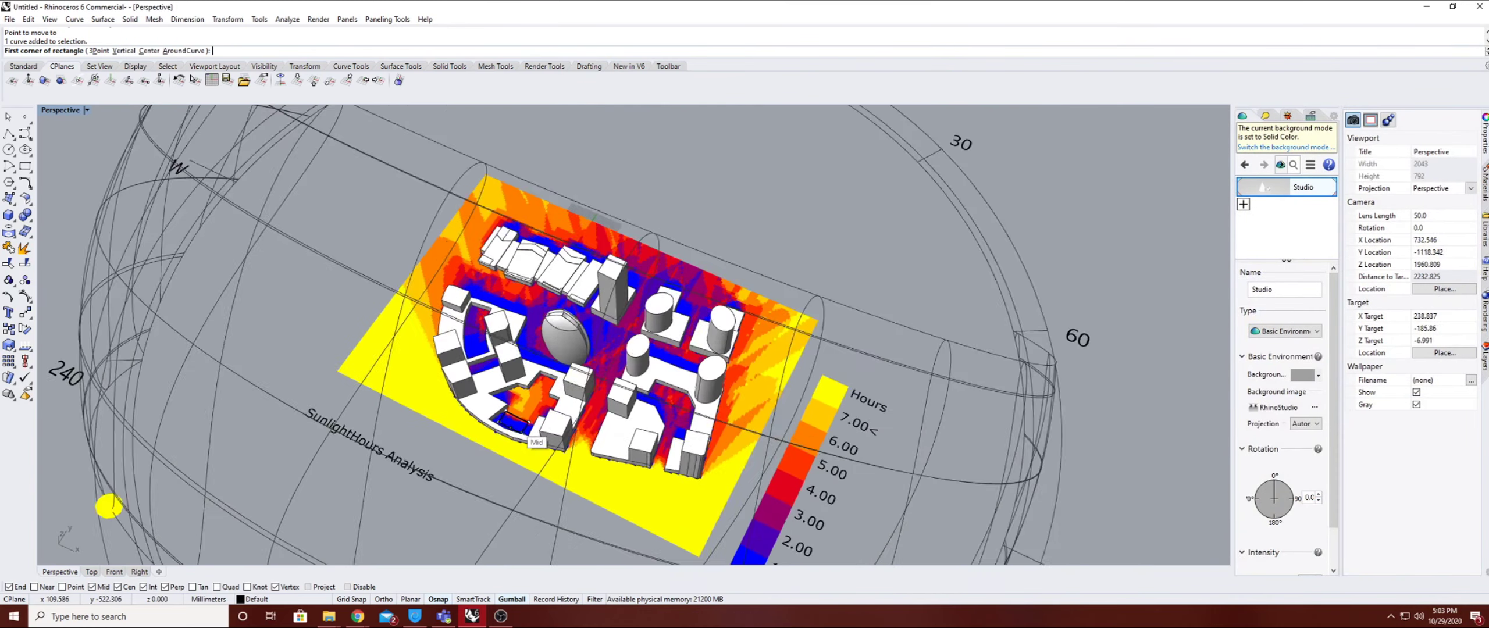
left_click(516, 415)
key("Escape")
scroll(529, 418, "up", 6)
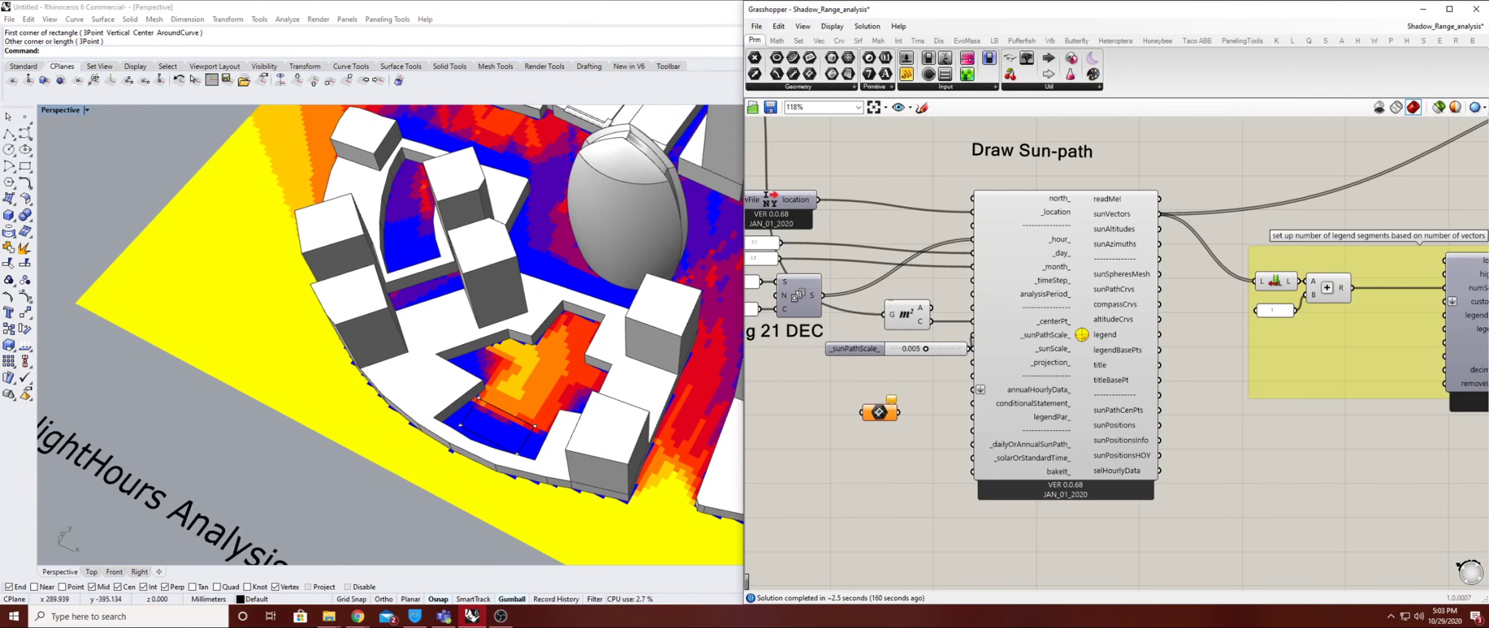
right_click(883, 412)
key("Escape")
key("Delete")
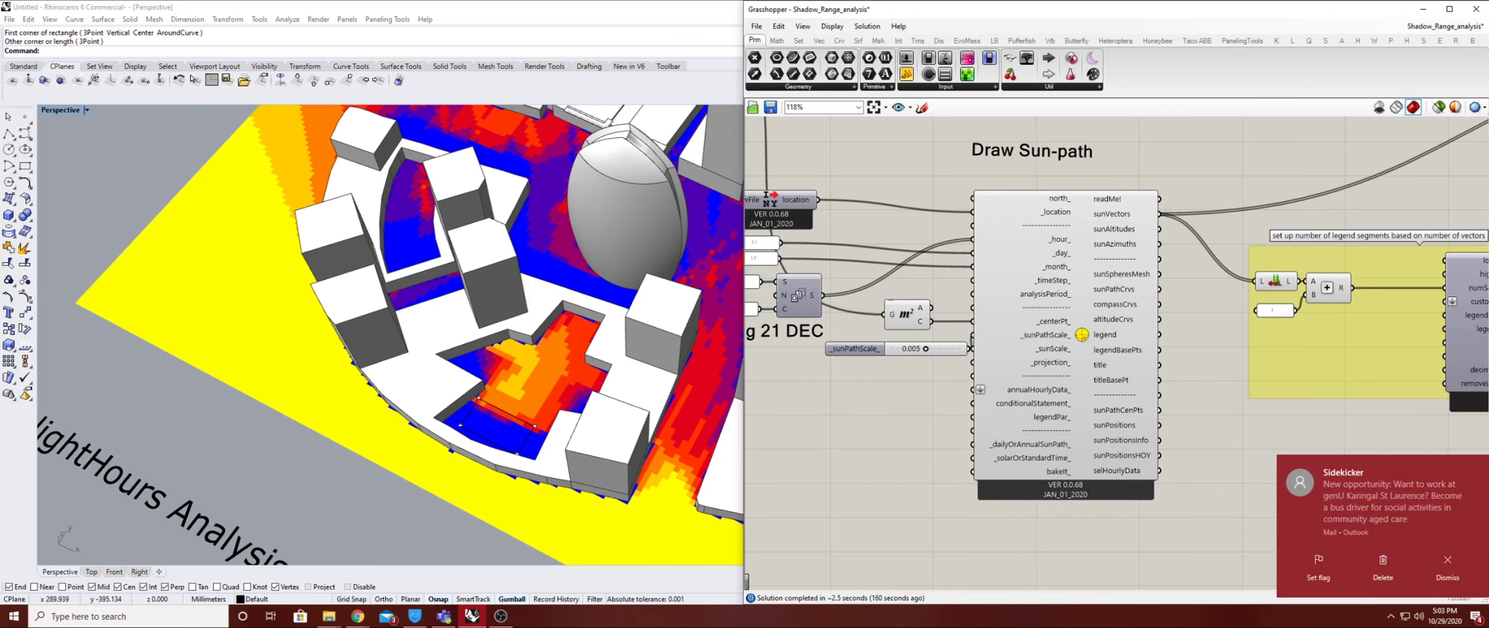
Place a Curve parameter in the empty canvas area below the _sunPathScale_ slider
double_click(866, 427)
type("curvve")
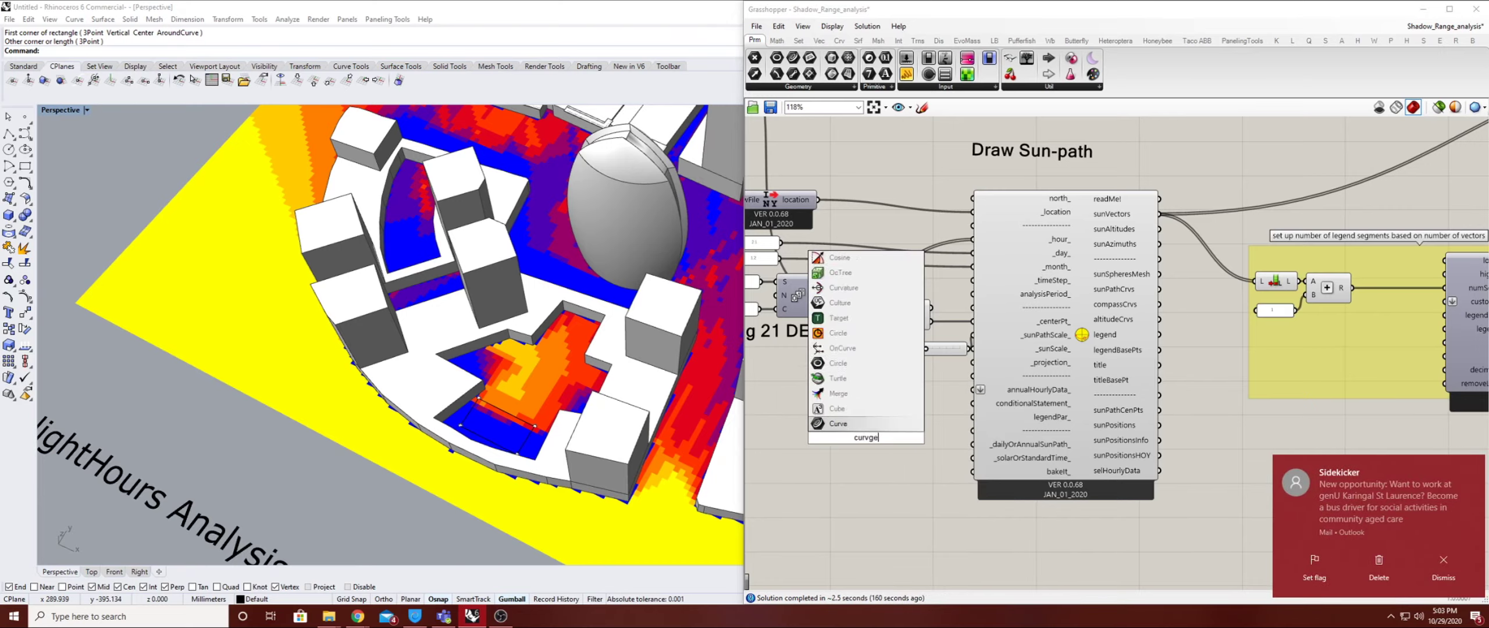
key("Return")
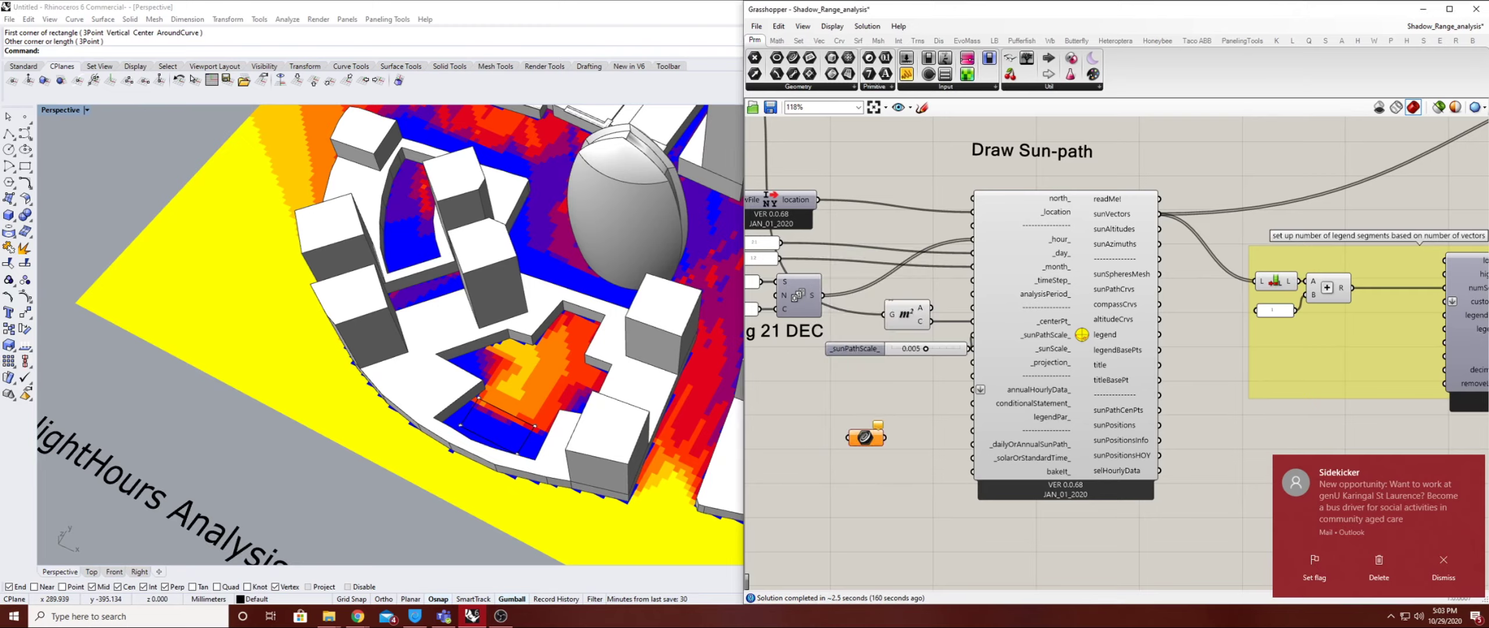
Reference the courtyard rectangle as the single curve of the Curve parameter, and move the parameter directly beneath the sun-path component
right_click(865, 436)
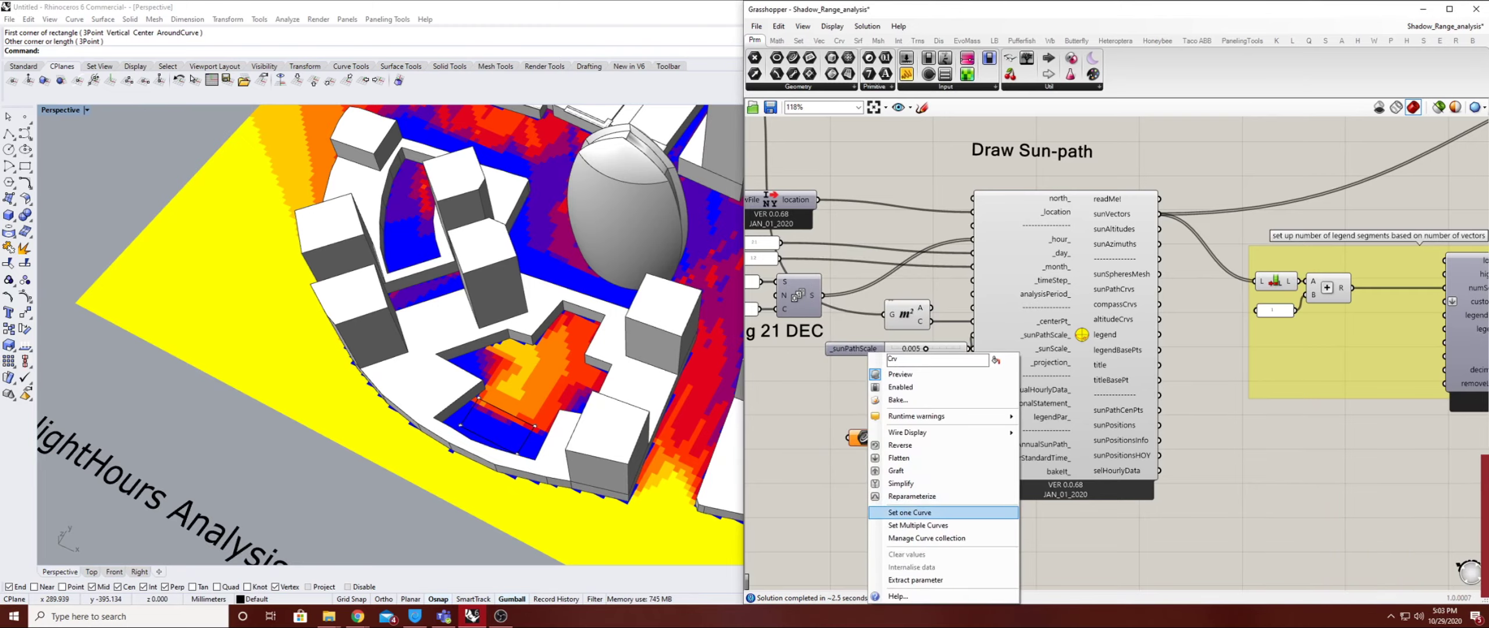
left_click(896, 512)
left_click(516, 416)
left_click_drag(839, 392, 1071, 507)
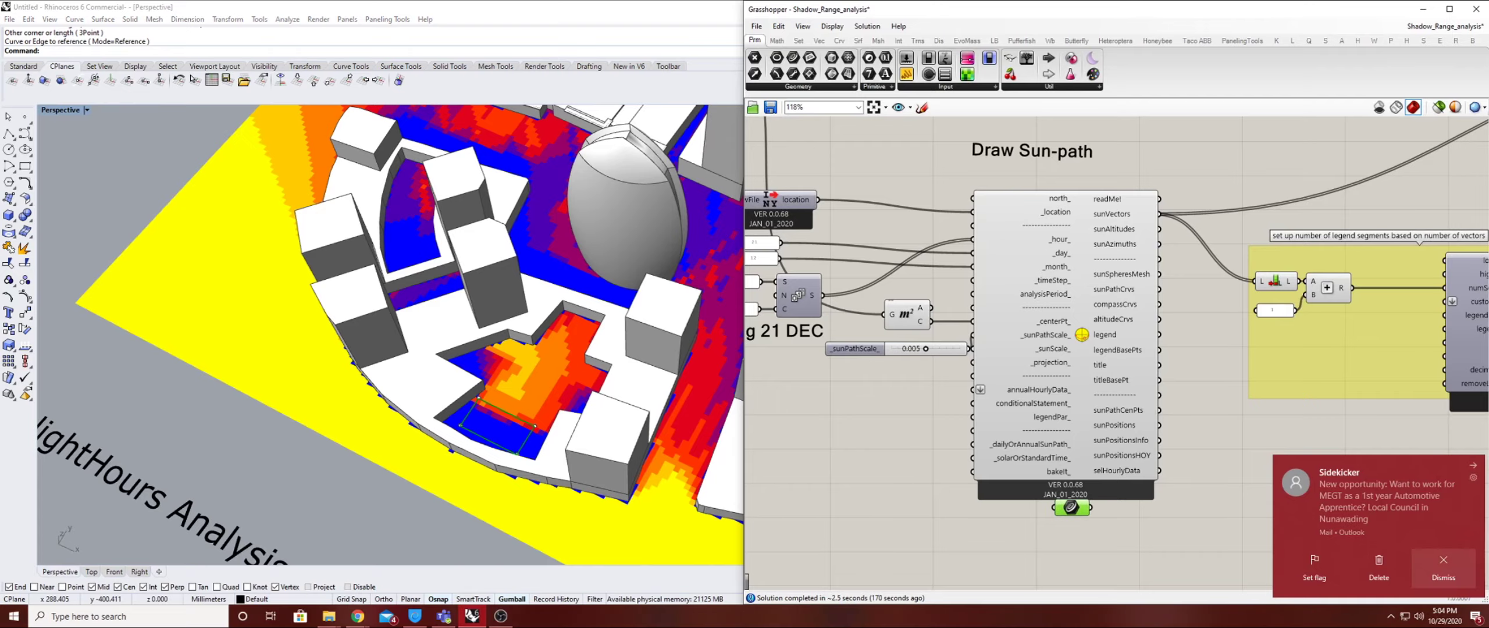
Examine the referenced courtyard rectangle from a low angle, and the site's position relative to the sun positions
scroll(512, 414, "down", 7)
scroll(506, 412, "up", 9)
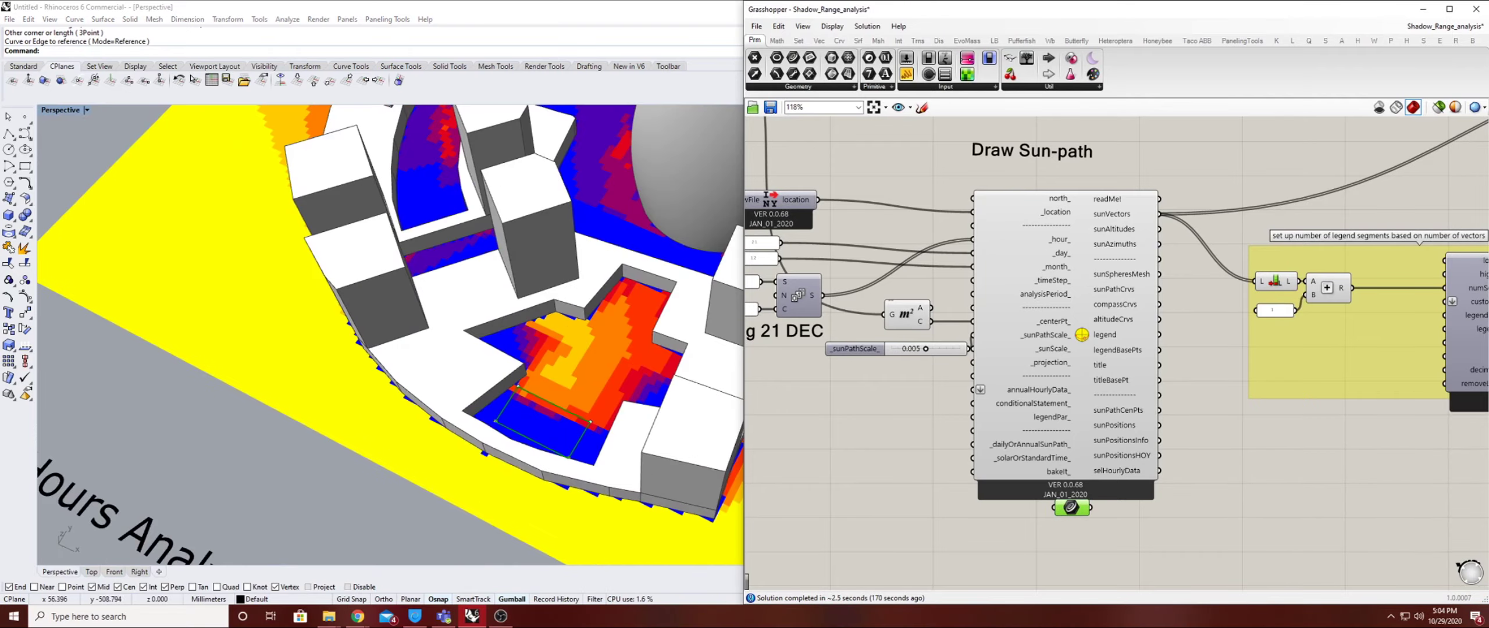
right_click_drag(506, 412, 378, 300)
scroll(445, 222, "up", 7)
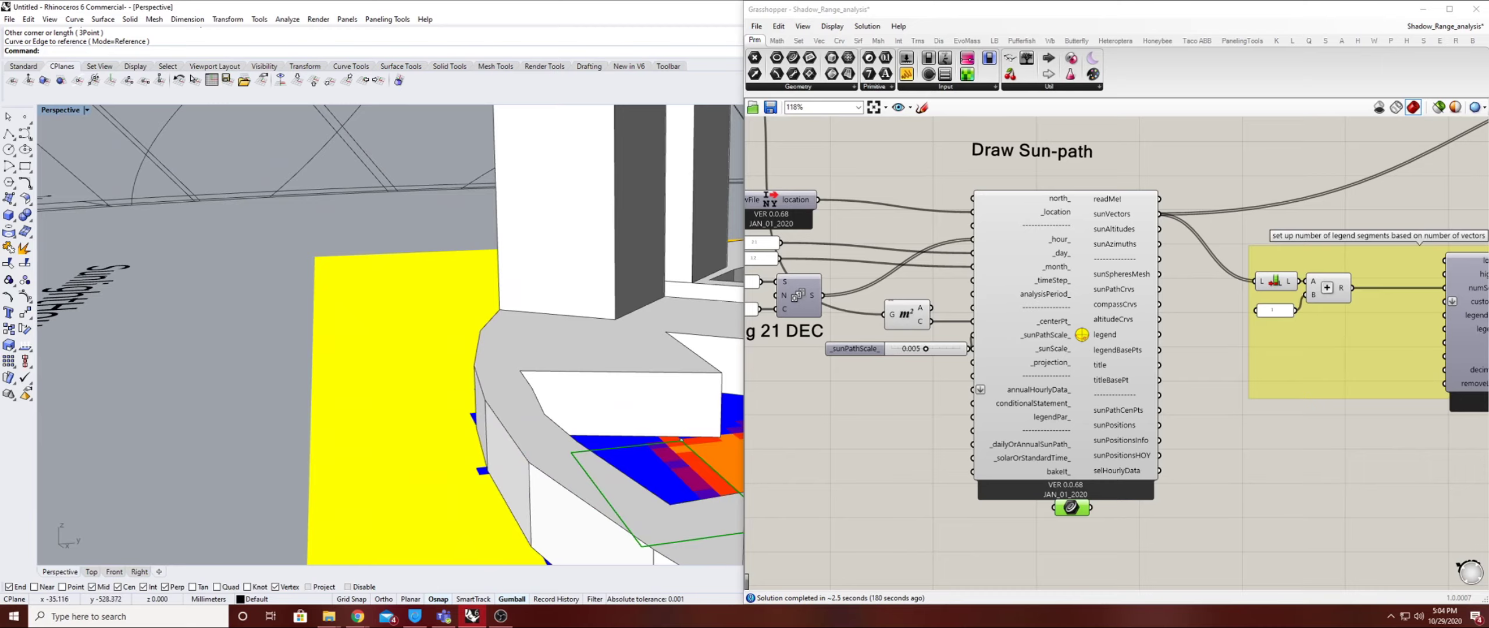
scroll(389, 335, "down", 3)
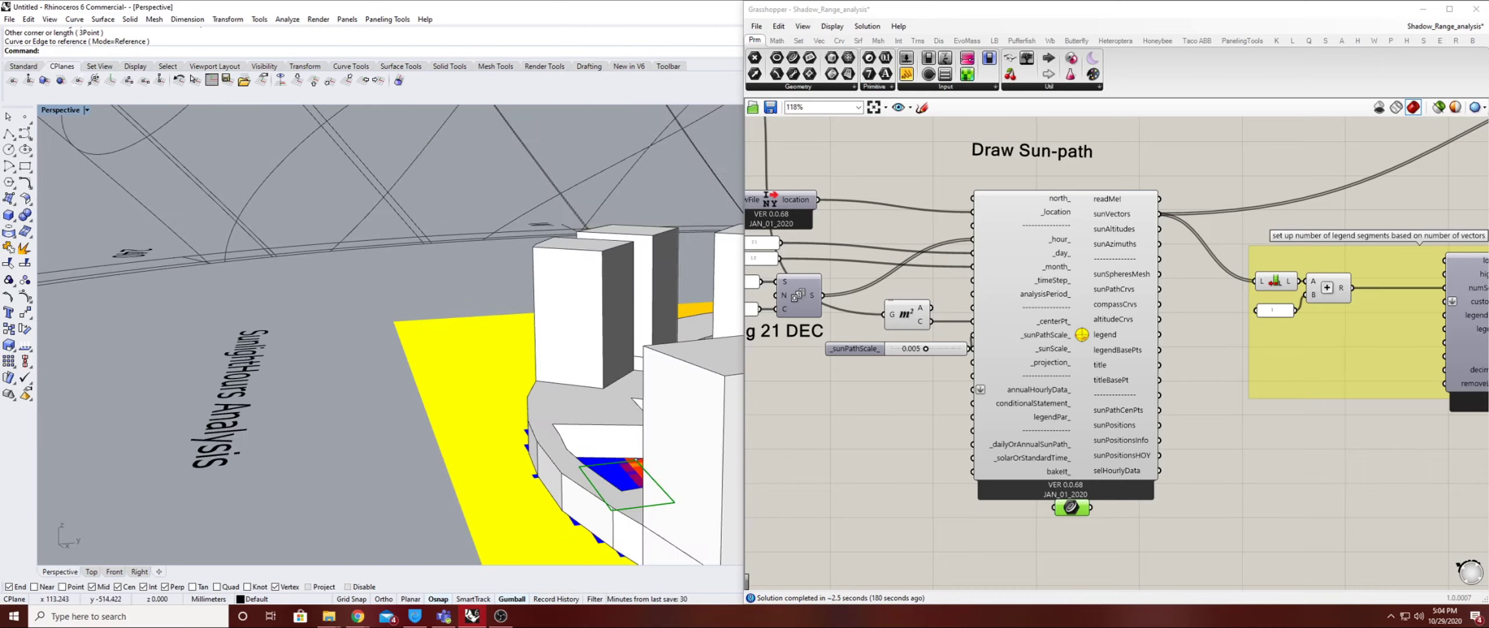
scroll(390, 335, "down", 5)
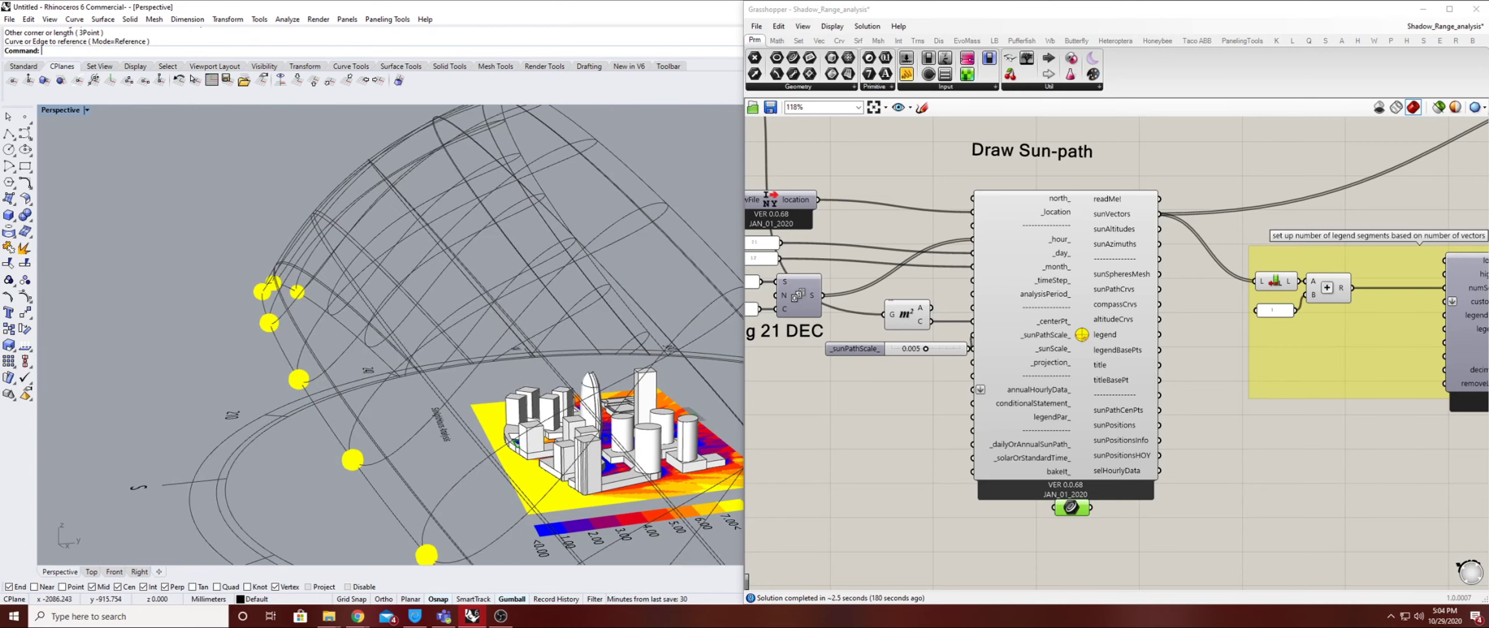
right_click_drag(390, 335, 424, 372)
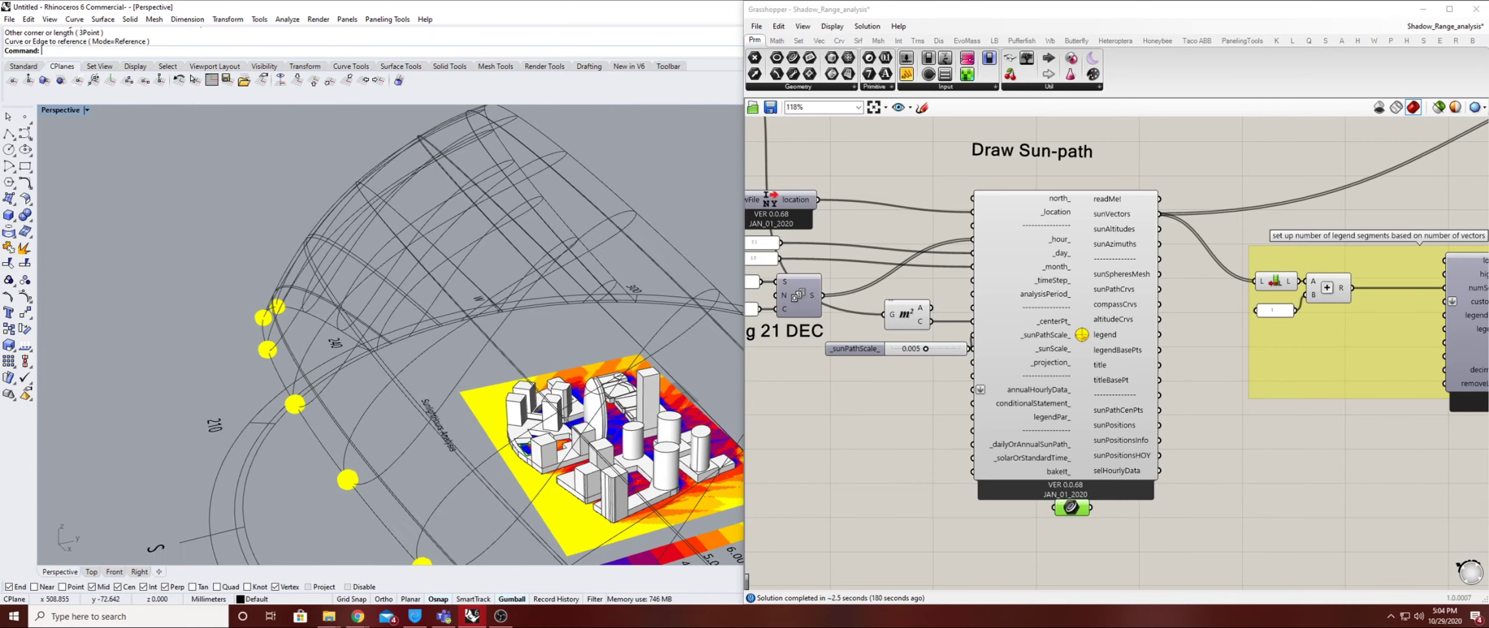
Move the Curve parameter to the free canvas space below the sun-path component and the legend settings group
right_click_drag(1209, 466, 1023, 373)
left_click_drag(885, 415, 996, 448)
right_click_drag(1035, 471, 993, 454)
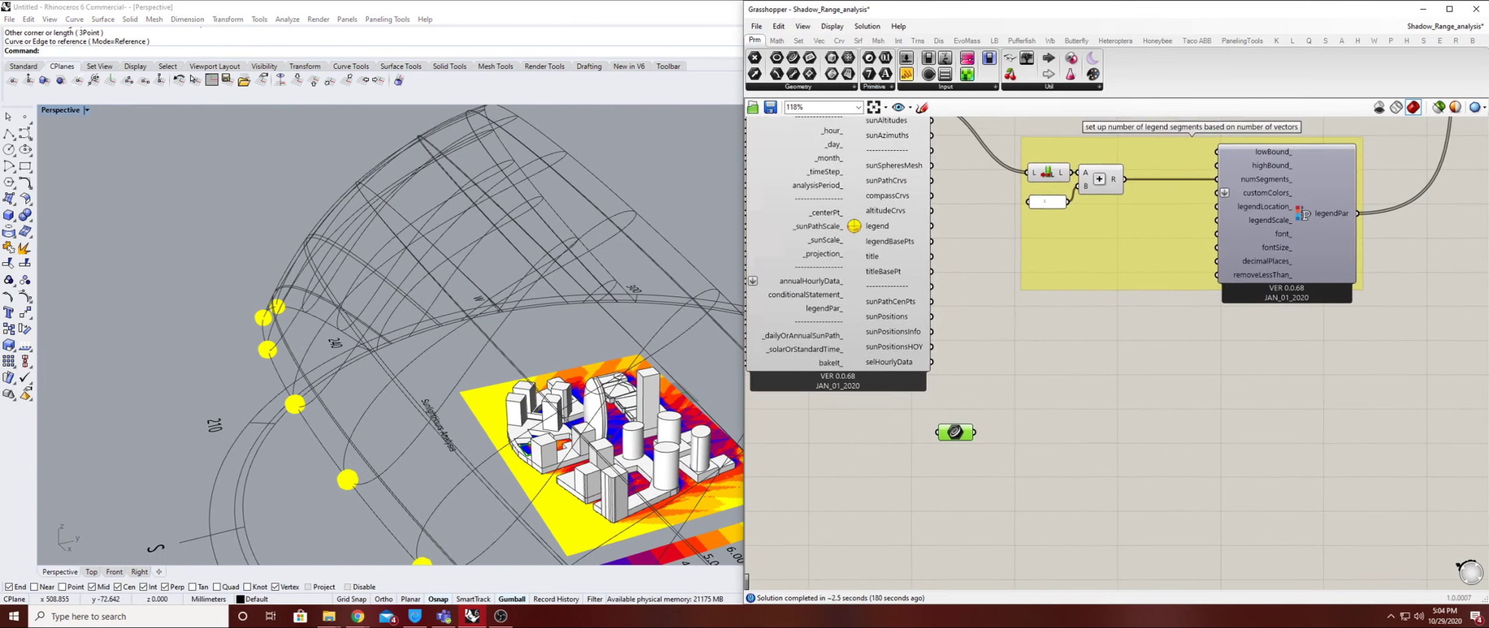
right_click_drag(993, 298, 981, 291)
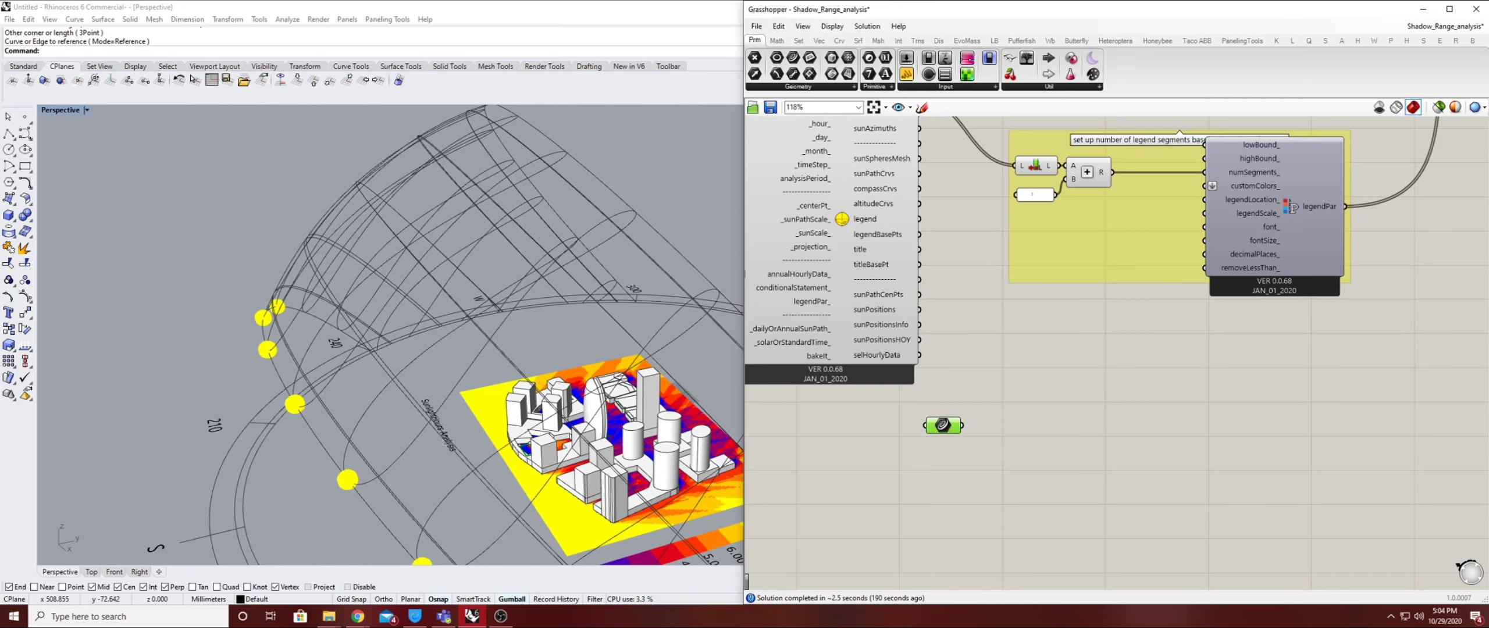
scroll(963, 343, "down", 2)
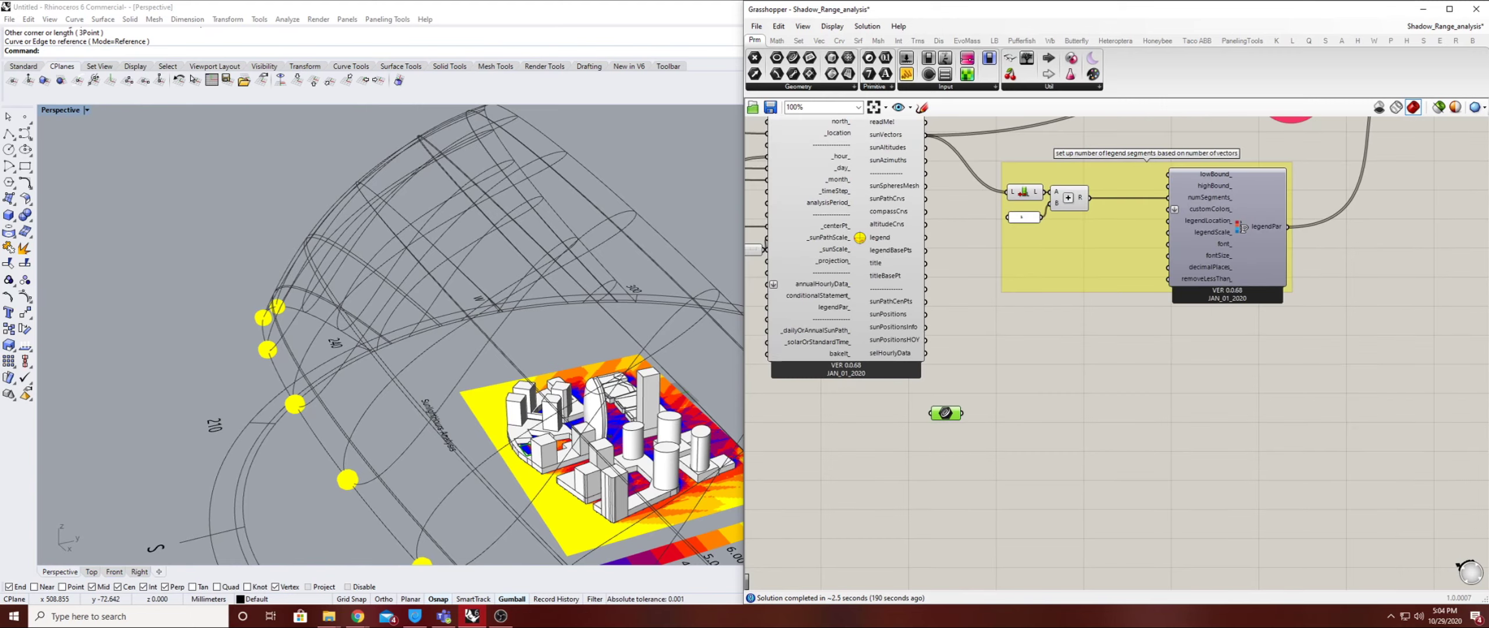
Examine the site's sunlight-hours map against the arc of sun positions from several viewing directions
scroll(500, 367, "down", 3)
right_click_drag(500, 367, 430, 373)
scroll(437, 413, "up", 3)
key("Down")
key("Down")
scroll(505, 332, "down", 2)
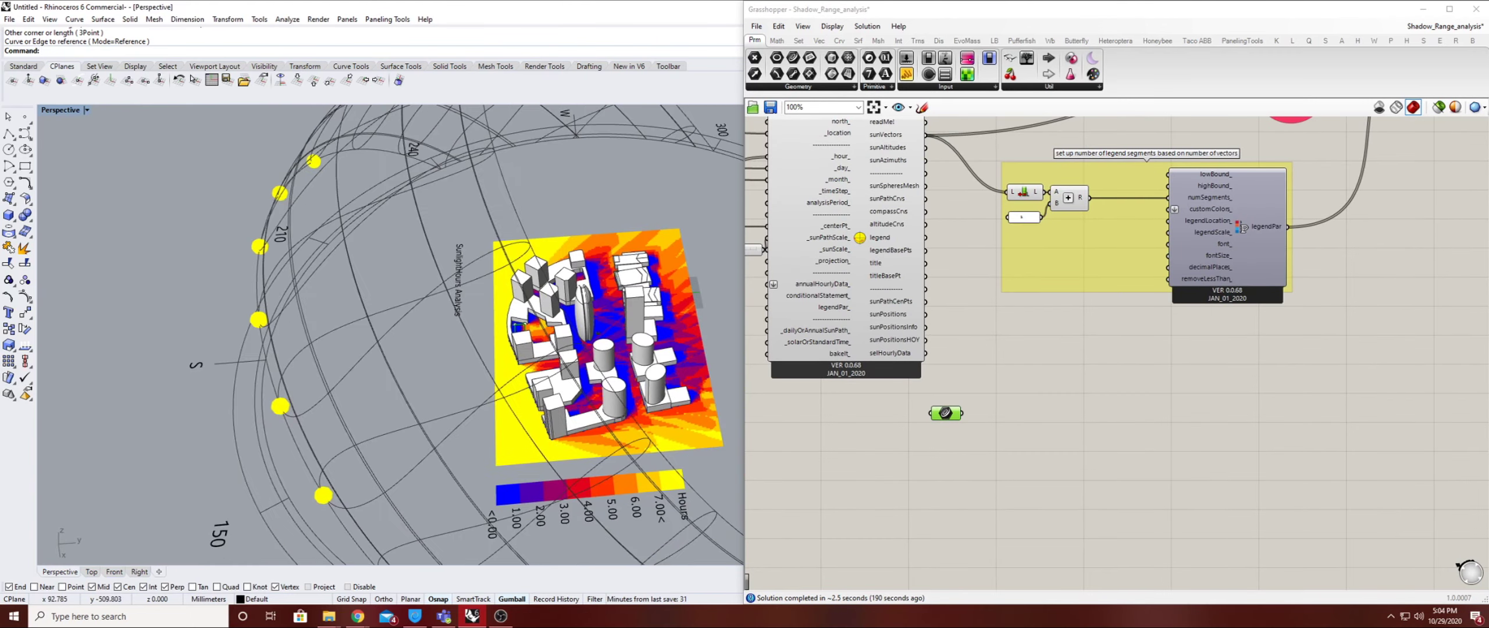
right_click_drag(506, 331, 546, 349)
scroll(511, 361, "up", 2)
scroll(512, 361, "down", 2)
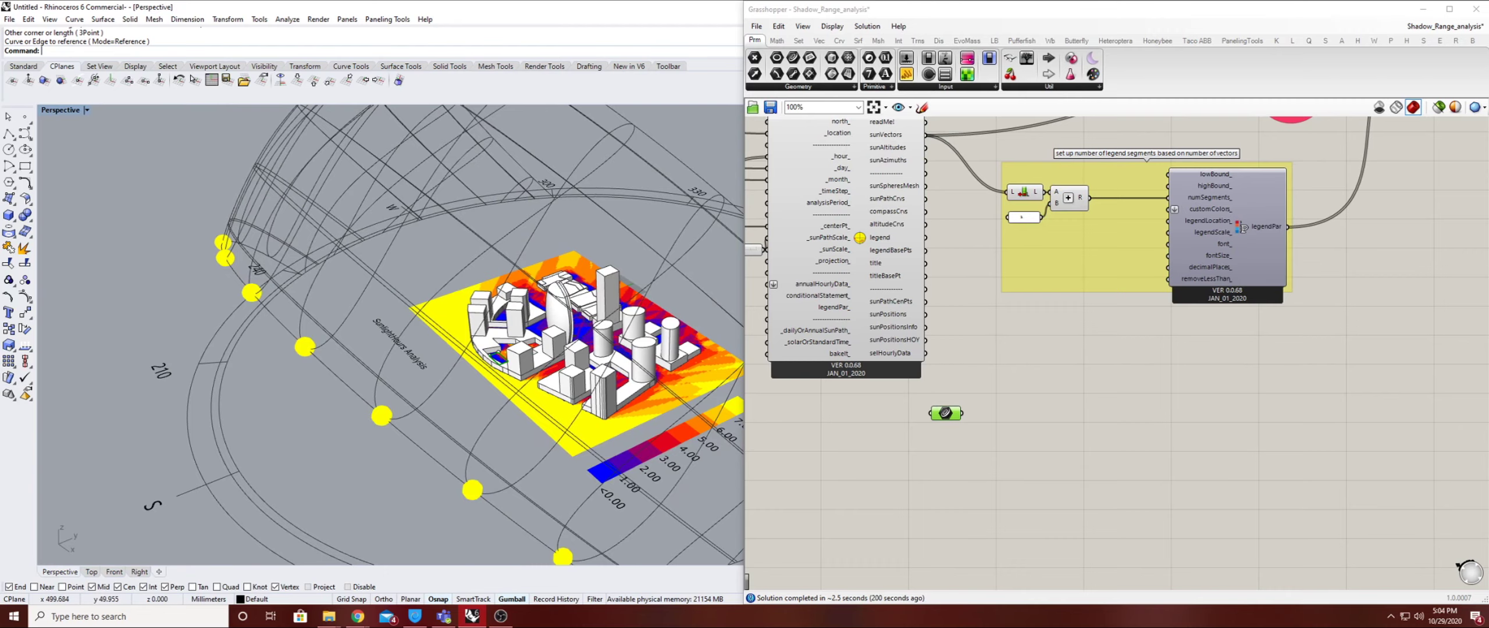
key("Left")
key("Left")
key("Left")
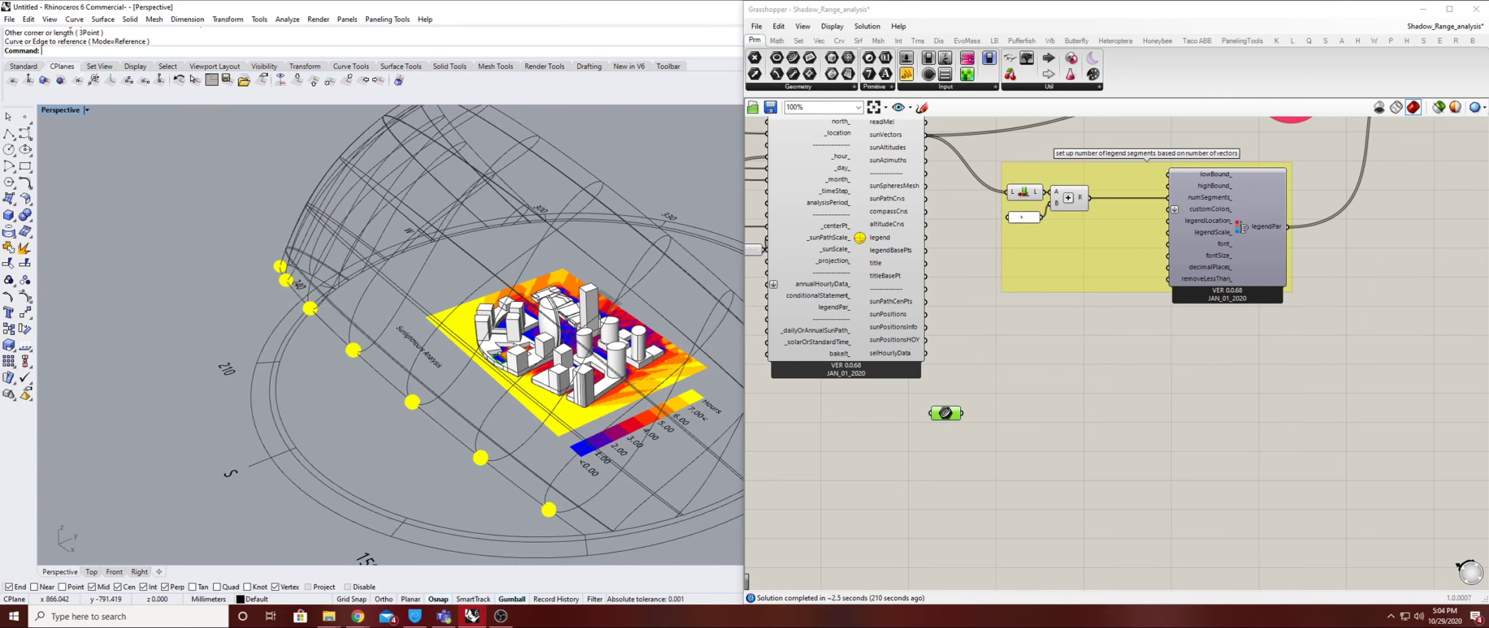
Examine the urban block, its sunlight-hours colours and the courtyard from low, high and opposite viewpoints relative to the sun path
scroll(505, 361, "up", 4)
scroll(504, 361, "down", 4)
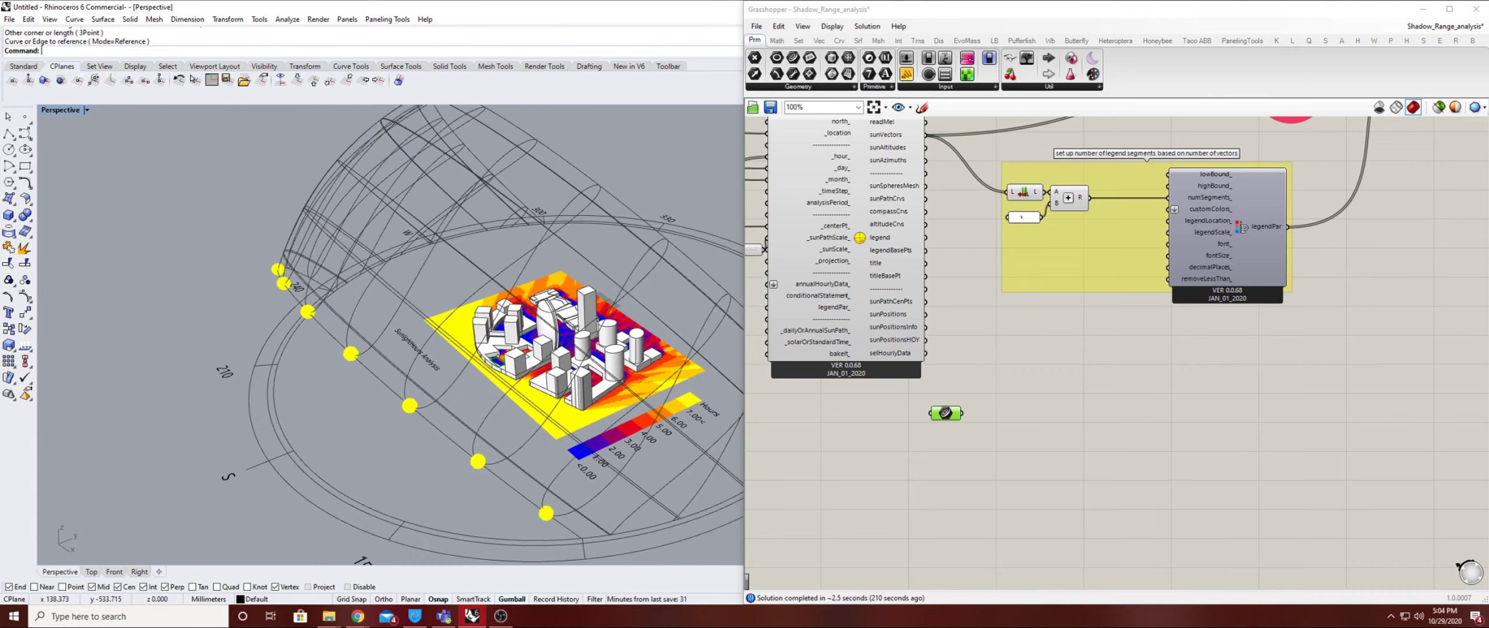
right_click_drag(505, 361, 515, 343)
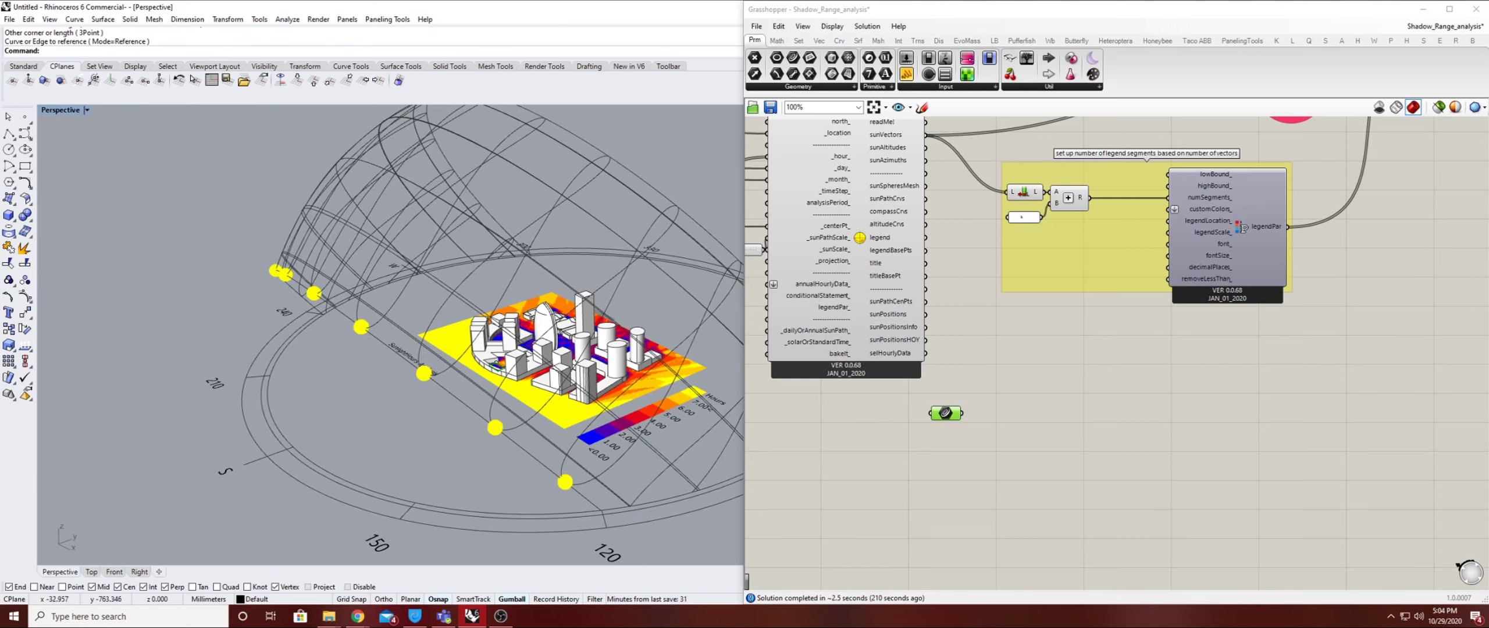
key("Left")
key("Left")
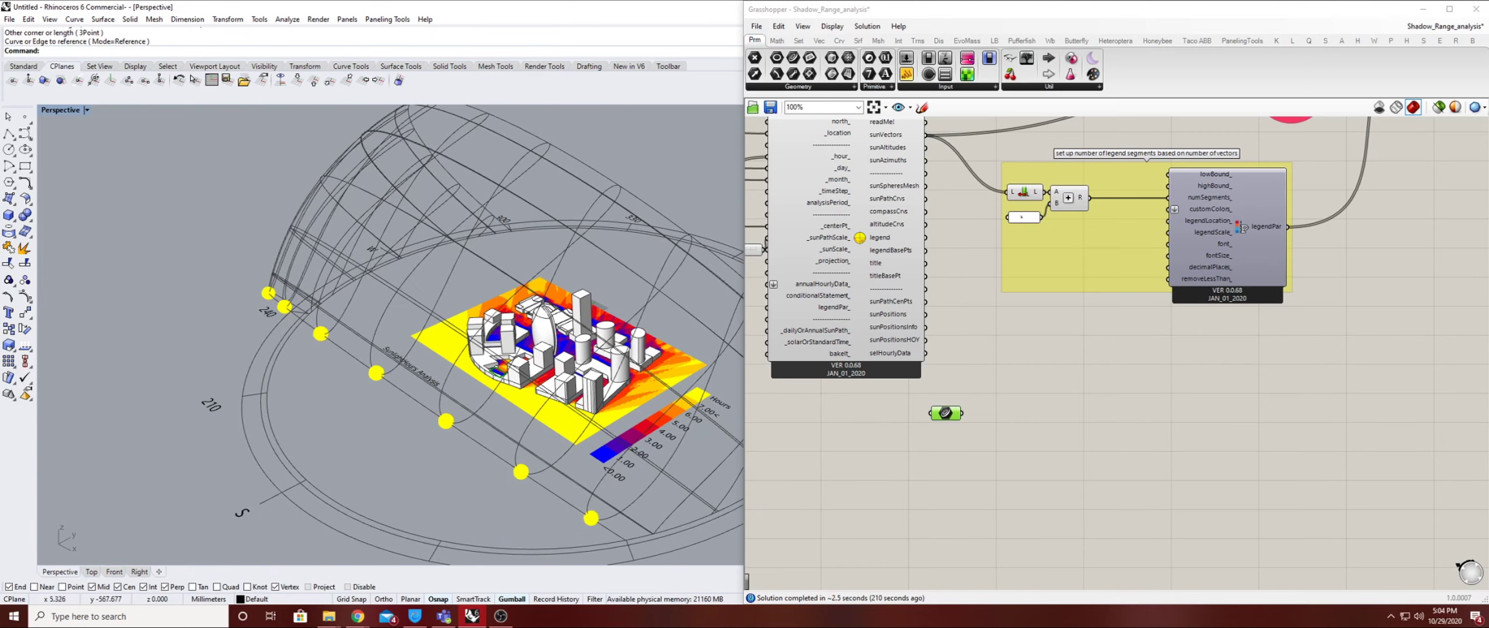
scroll(504, 360, "up", 4)
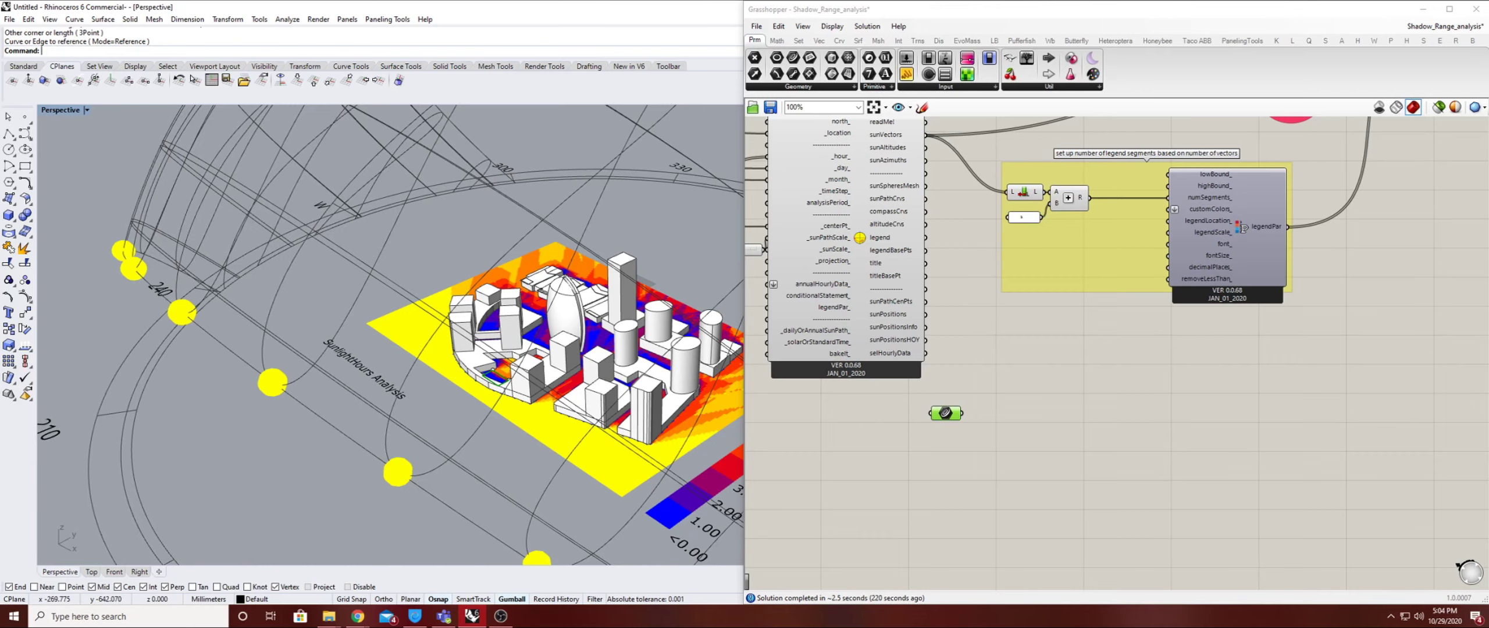
scroll(410, 340, "down", 4)
right_click_drag(410, 340, 401, 296)
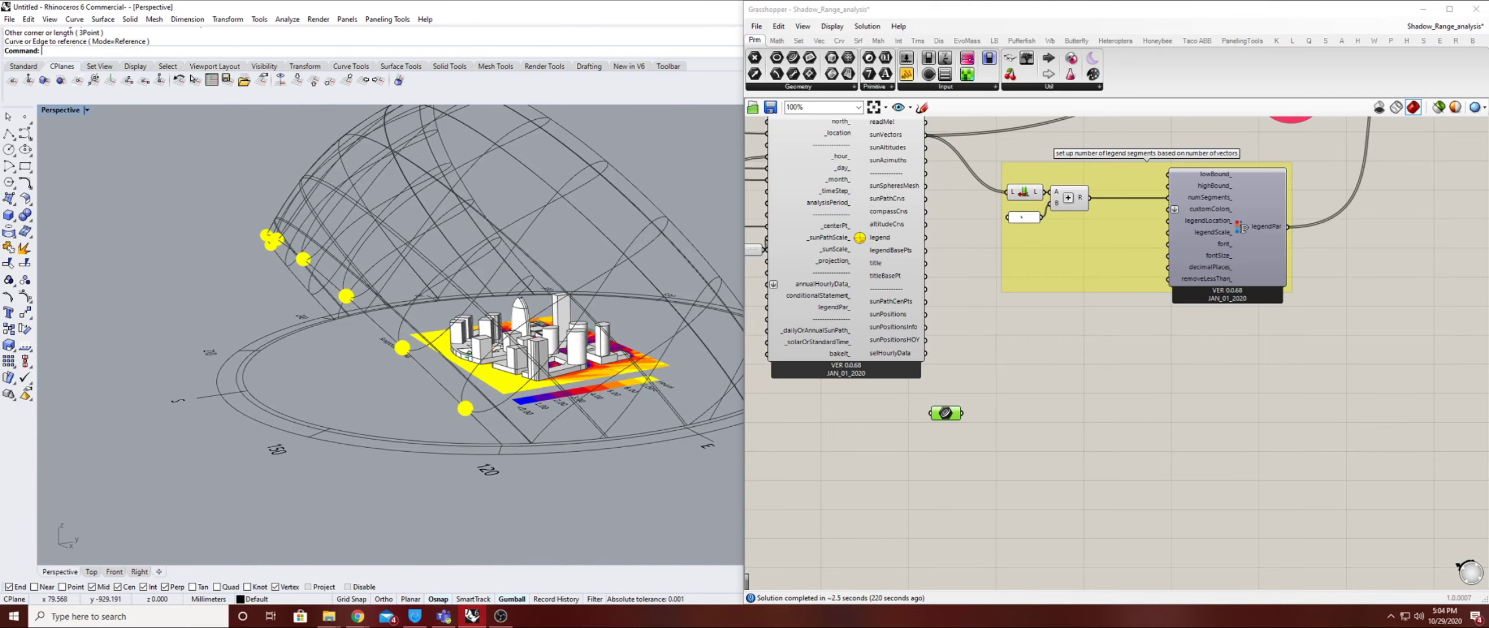
right_click_drag(523, 273, 477, 308)
scroll(476, 308, "up", 8)
scroll(538, 259, "down", 7)
scroll(538, 259, "up", 8)
right_click_drag(605, 274, 474, 320)
key("Page_Down")
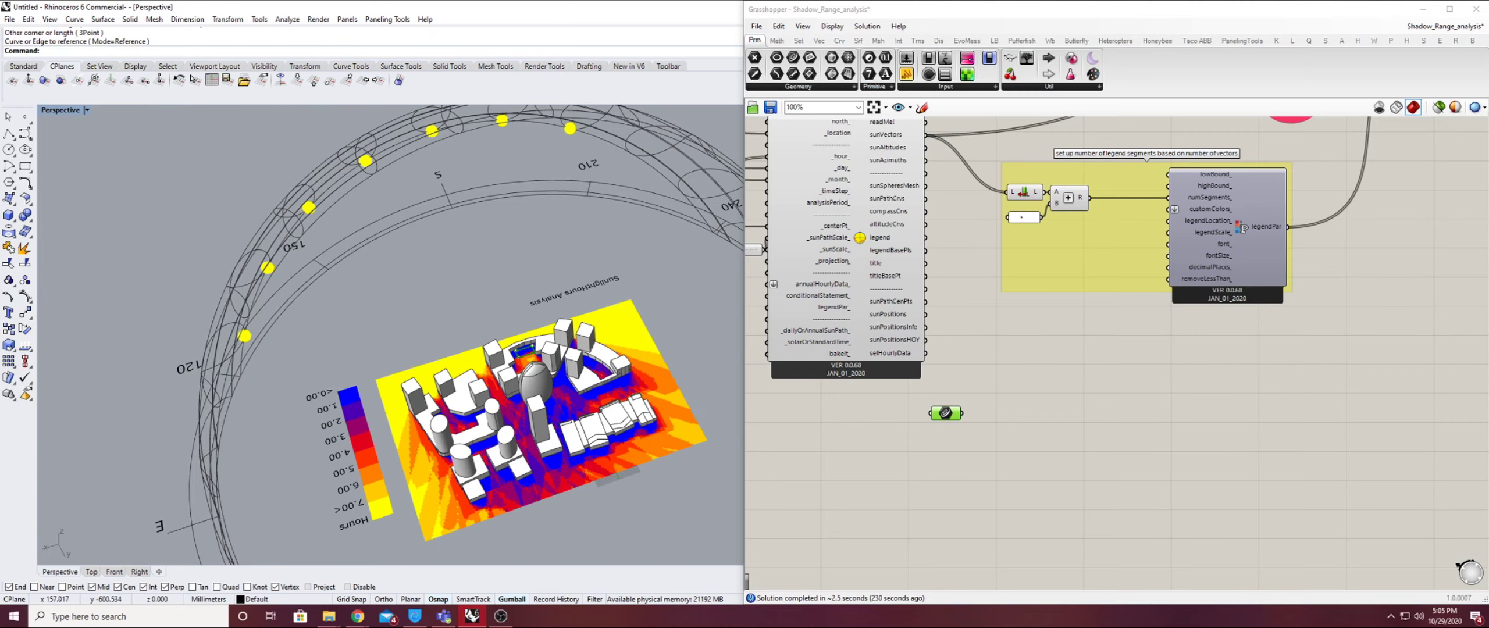
scroll(547, 375, "up", 3)
right_click_drag(547, 375, 465, 369)
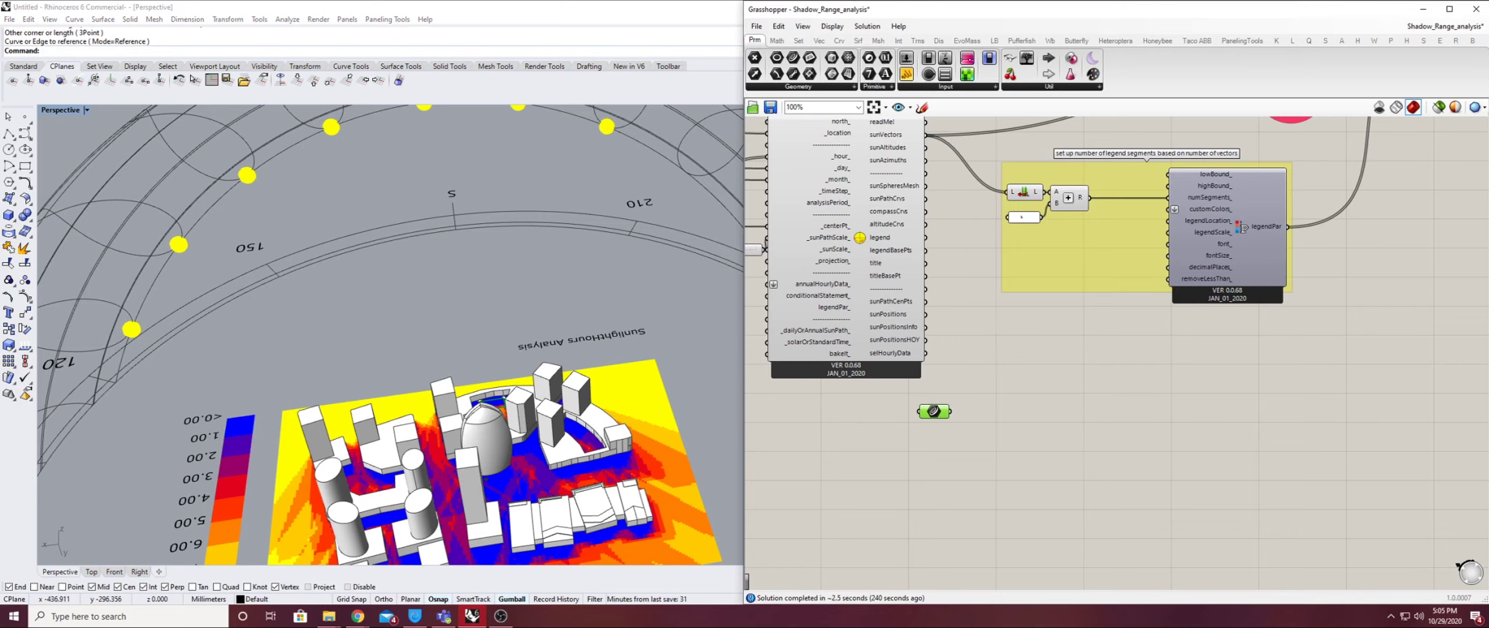
Add an Area component fed by the courtyard Curve parameter, and align the two side by side below the sun-path component
scroll(1018, 405, "up", 3)
double_click(988, 391)
type("area")
key("Return")
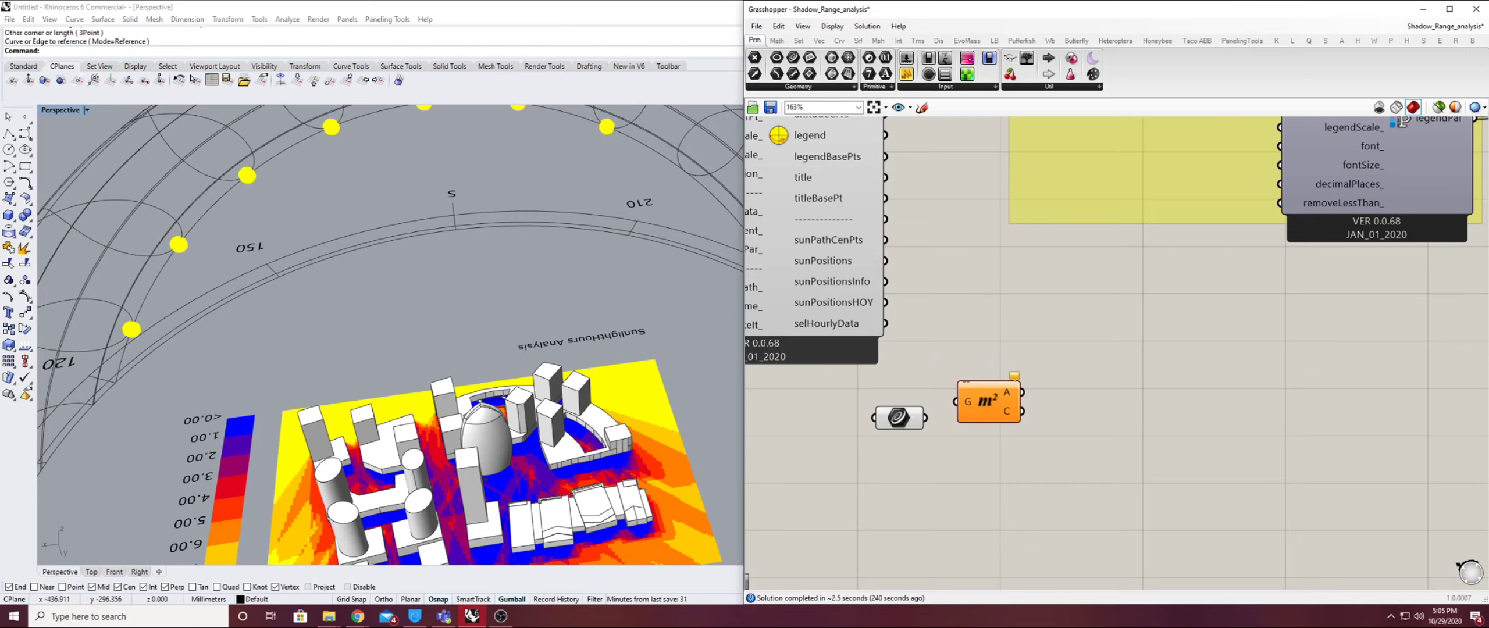
mouse_move(925, 418)
left_mouse_down()
mouse_move(956, 401)
mouse_move(989, 417)
mouse_move(904, 417)
left_mouse_up()
left_click_drag(853, 369, 1035, 456)
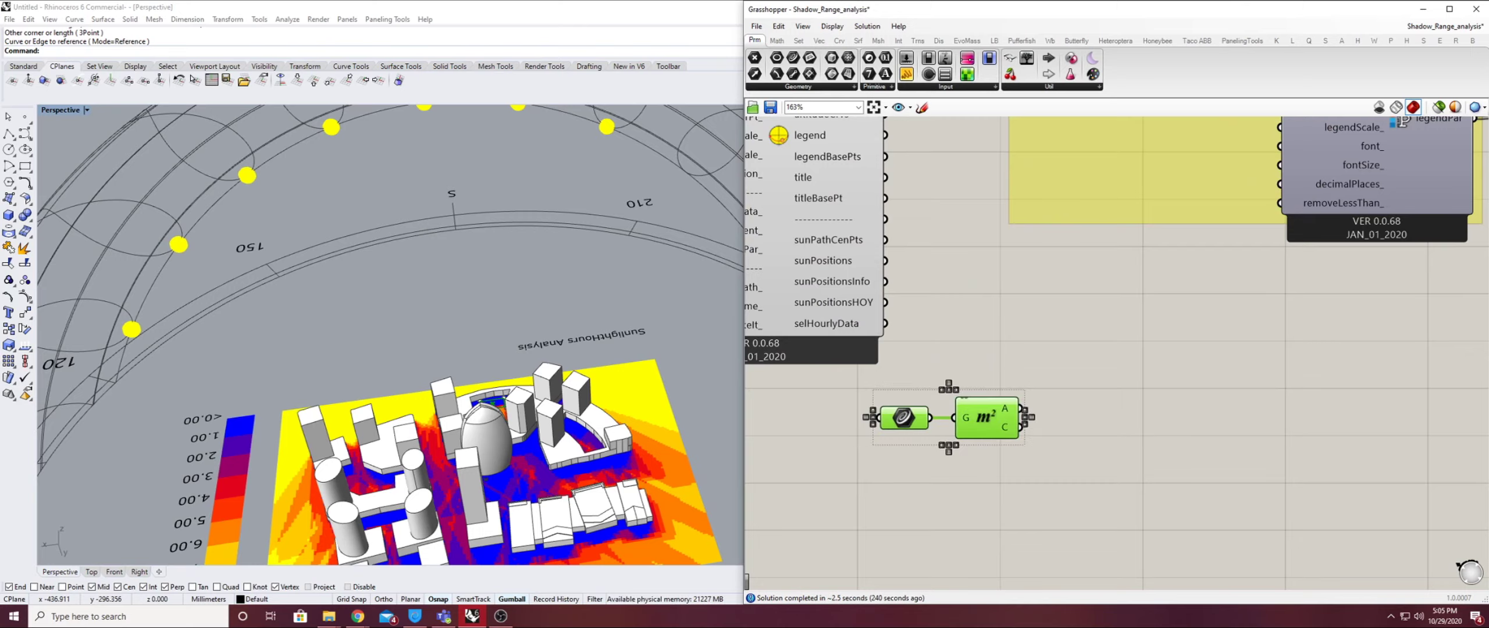
left_click_drag(987, 417, 935, 419)
Add a Point parameter beside the sun-path component and feed it from the sunPositions output
left_click(942, 471)
double_click(945, 298)
type("p")
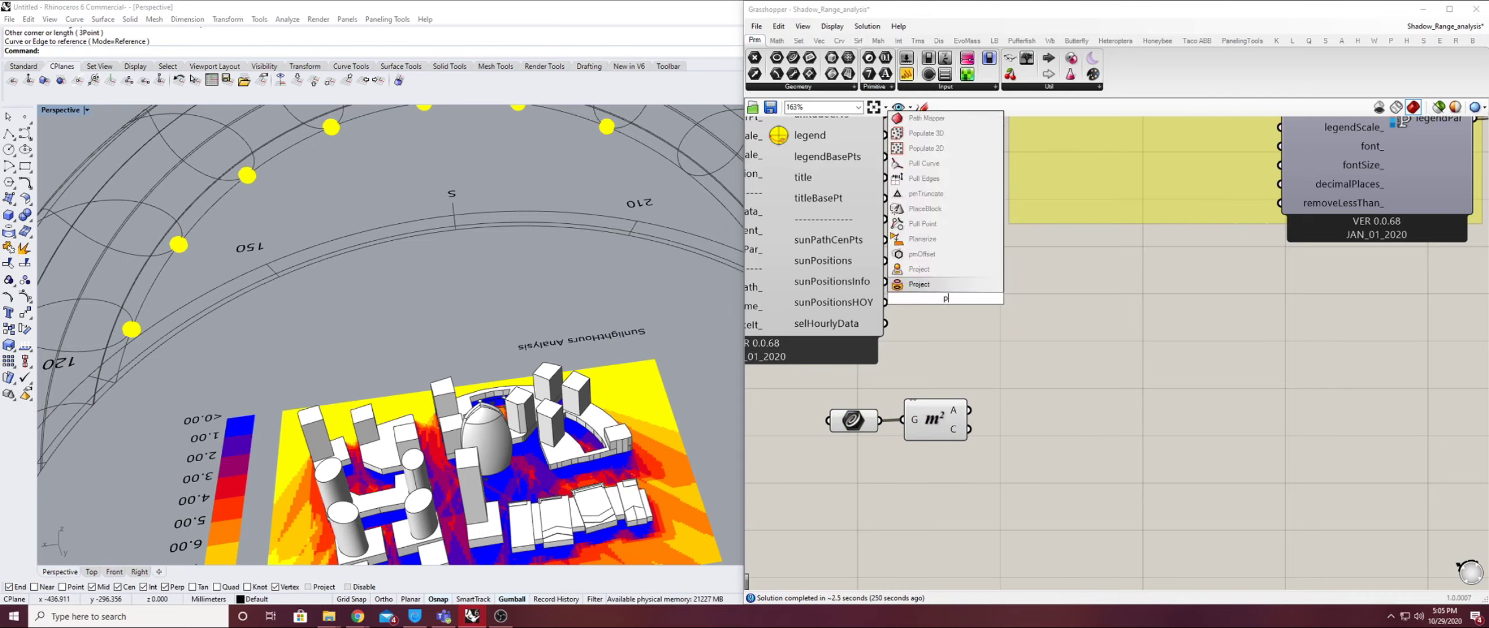
type("oint")
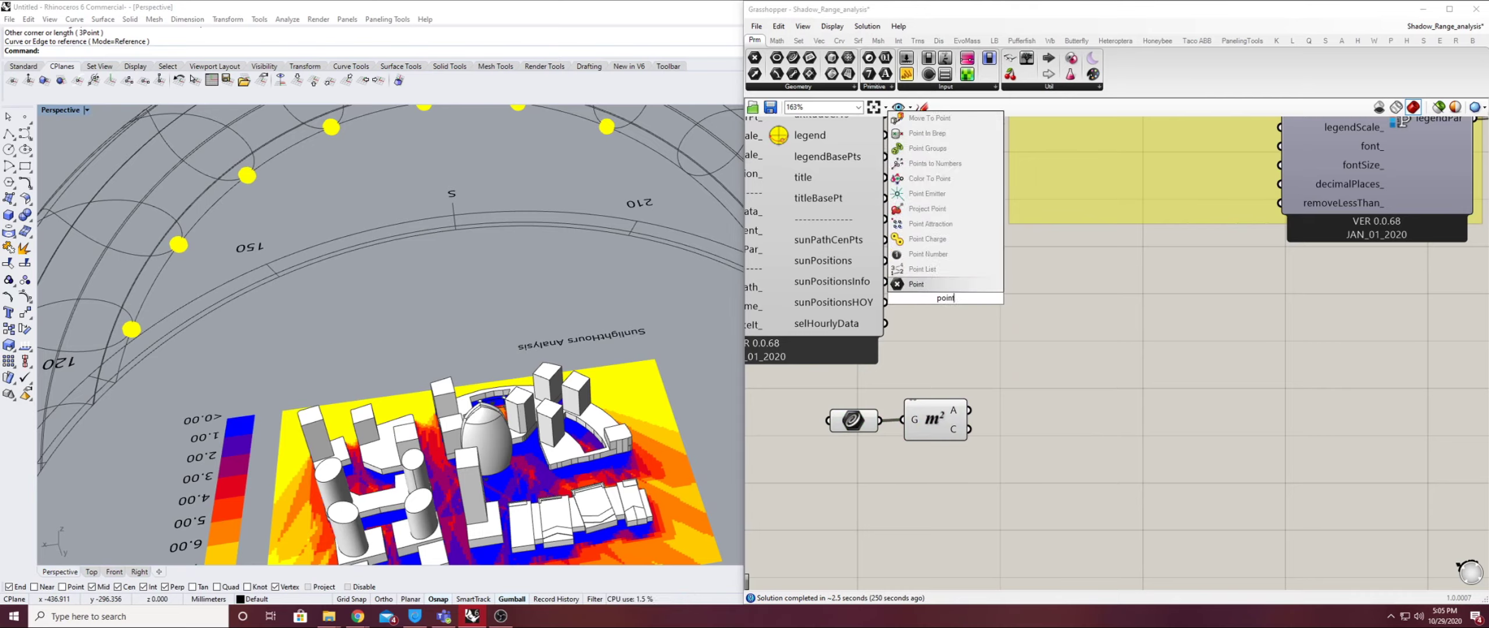
key("Return")
left_click_drag(885, 261, 920, 299)
left_click(945, 298)
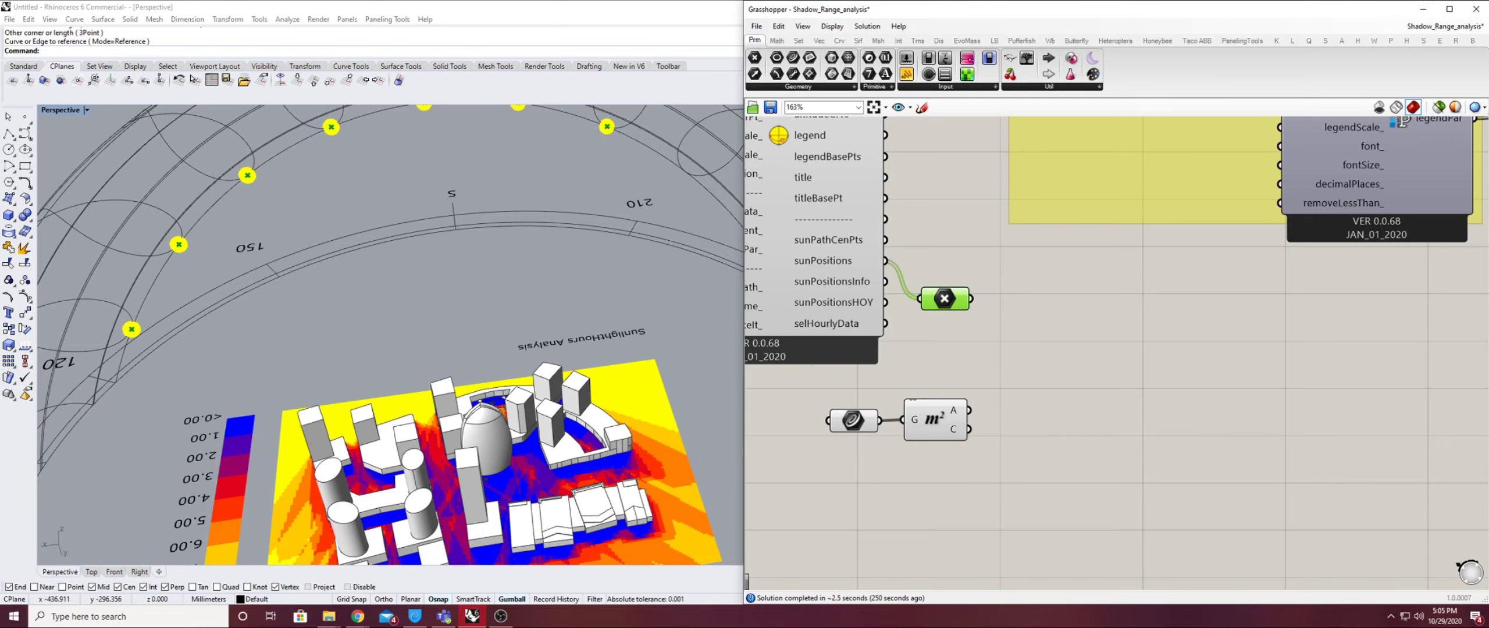
Create lines from the courtyard's centroid to the sun positions with a Line component, using the centroid as A and the points as B
right_click_drag(407, 325, 372, 403)
left_click(934, 420, "shift")
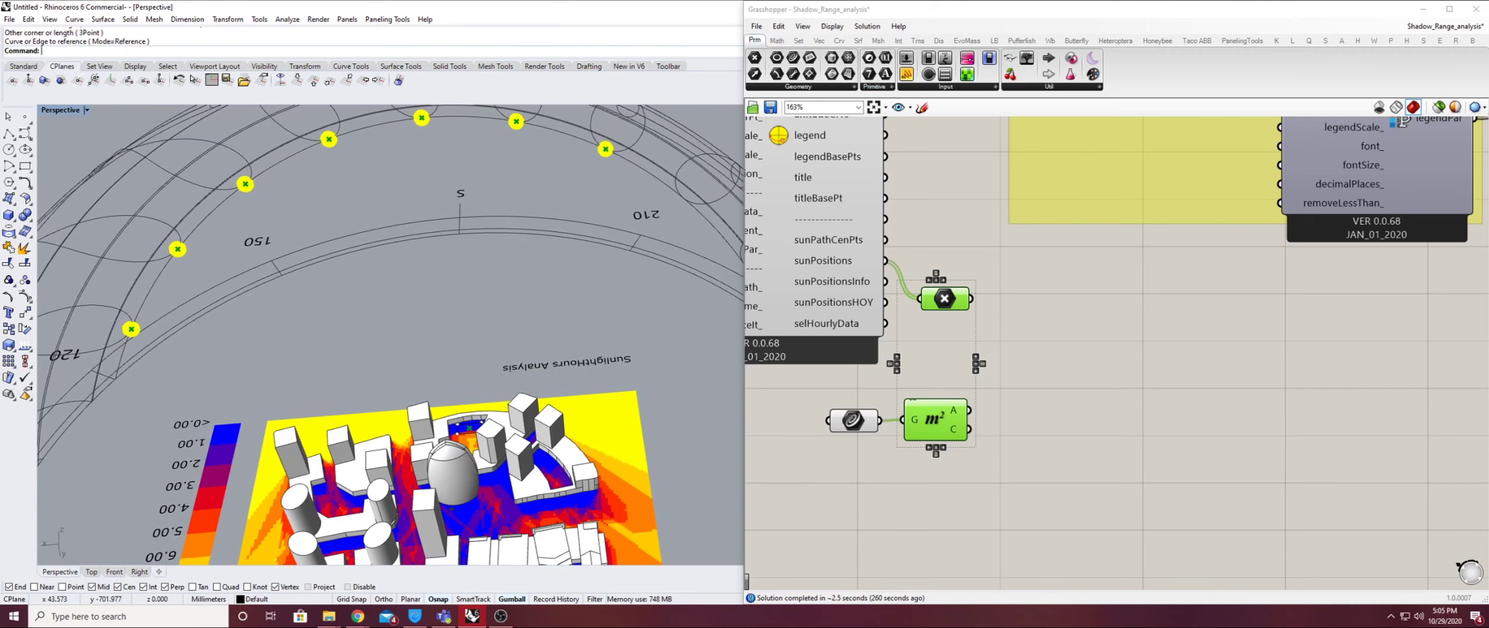
right_click_drag(523, 349, 449, 376, "shift")
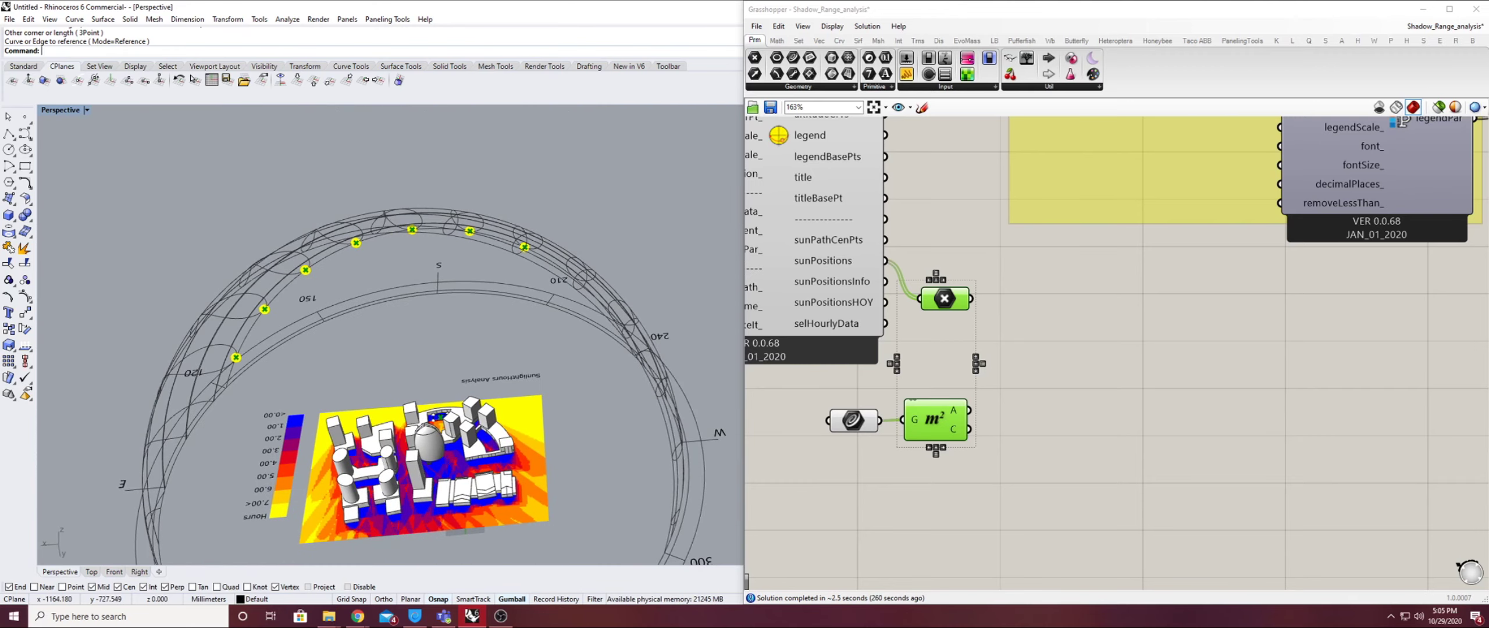
left_click(1054, 369)
double_click(1054, 368)
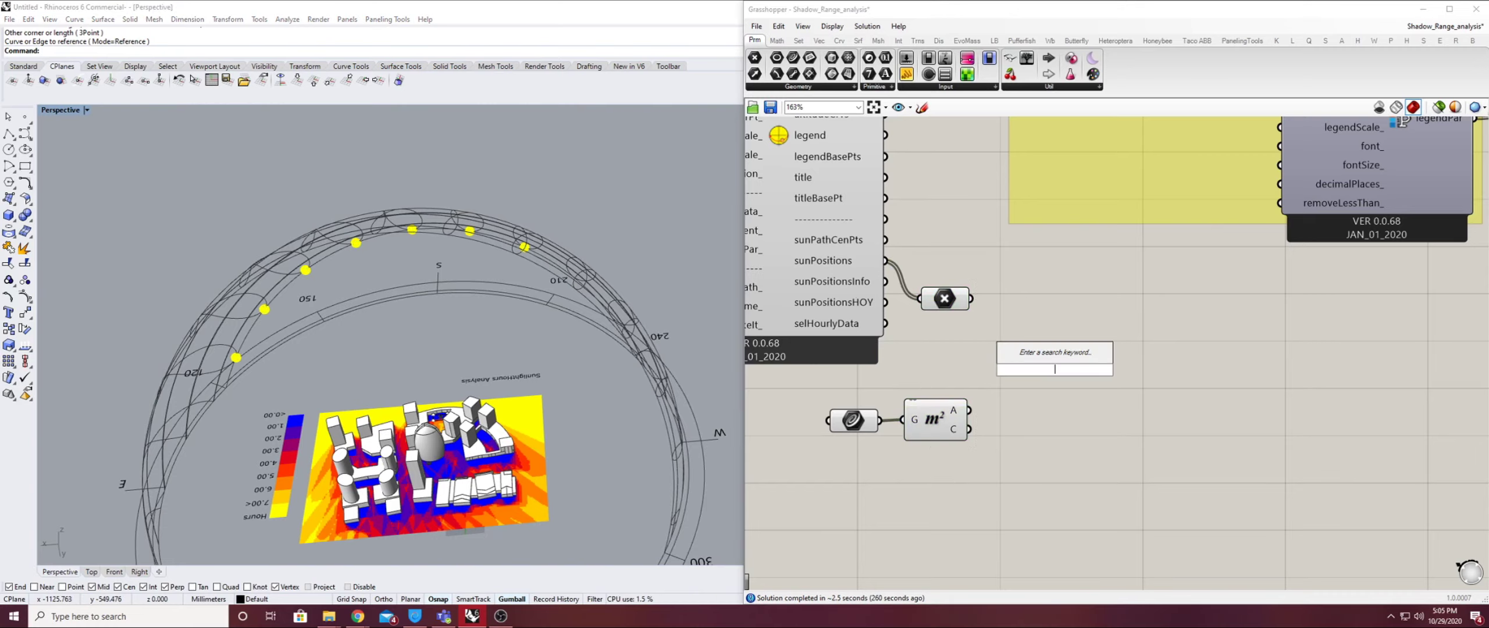
type("line")
key("Return")
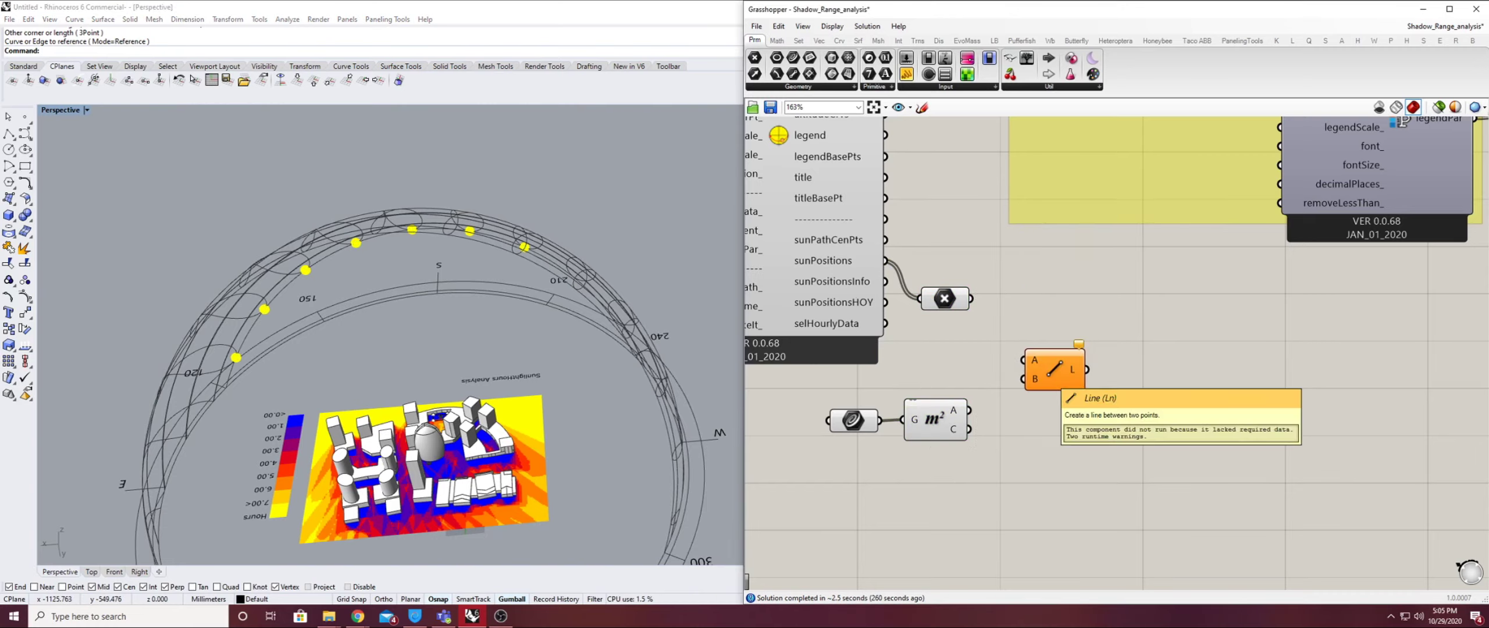
left_click_drag(968, 430, 1022, 379)
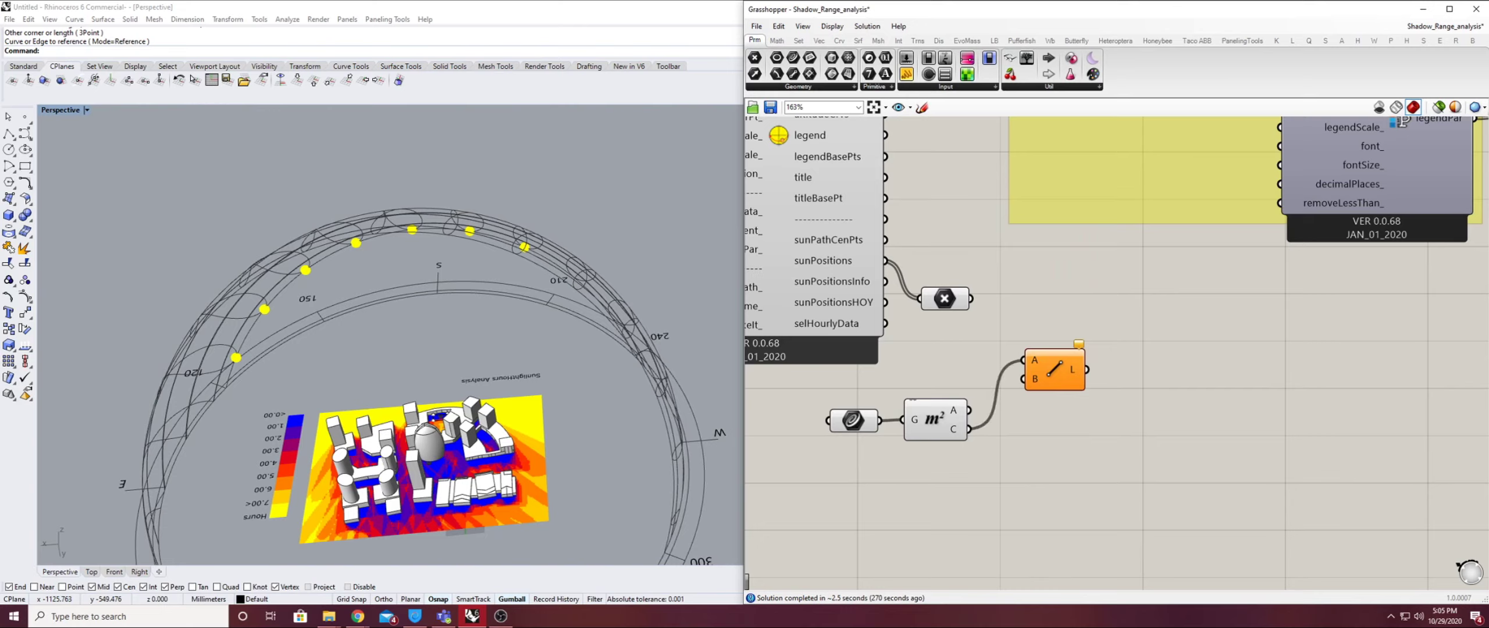
mouse_move(970, 298)
left_mouse_down()
mouse_move(1022, 359)
mouse_move(1090, 388)
left_mouse_up()
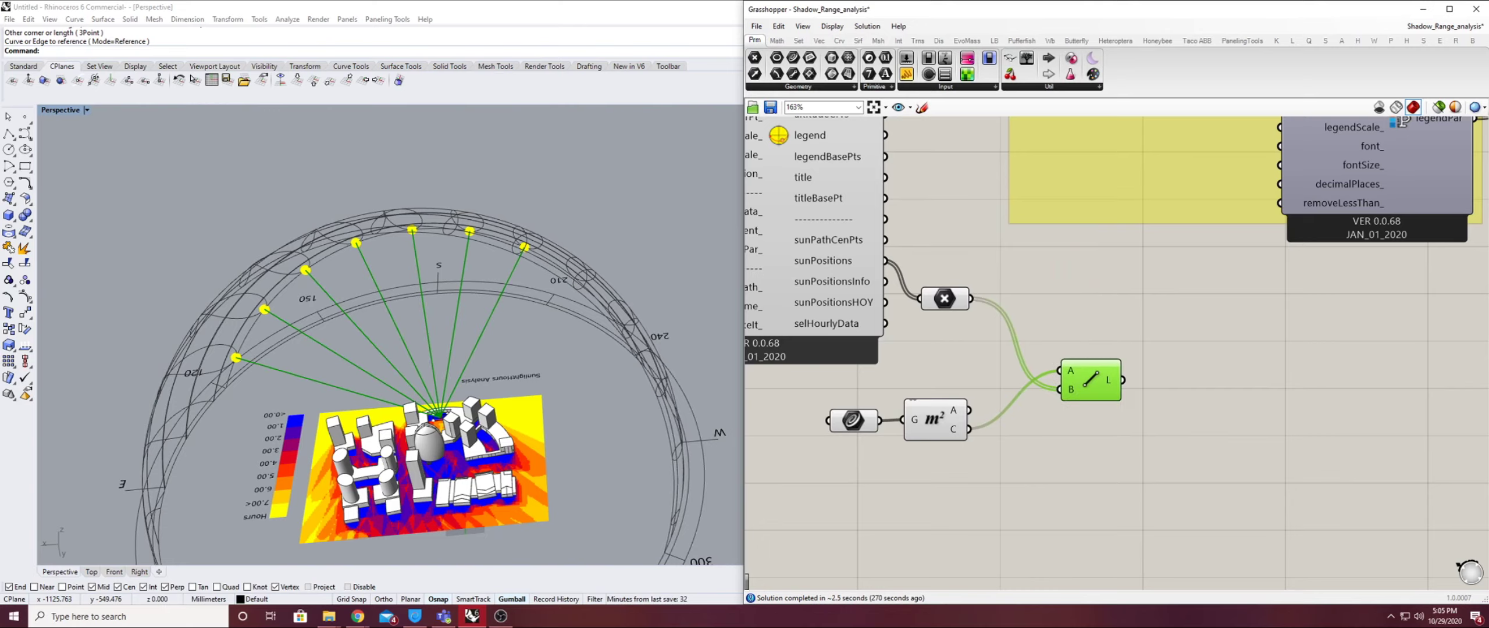
Rearrange the Curve and Area components above the Point parameter, with the Line component placed beside them
left_click_drag(840, 359, 998, 448)
mouse_move(935, 420)
left_mouse_down()
mouse_move(998, 314)
mouse_move(1007, 242)
left_mouse_up()
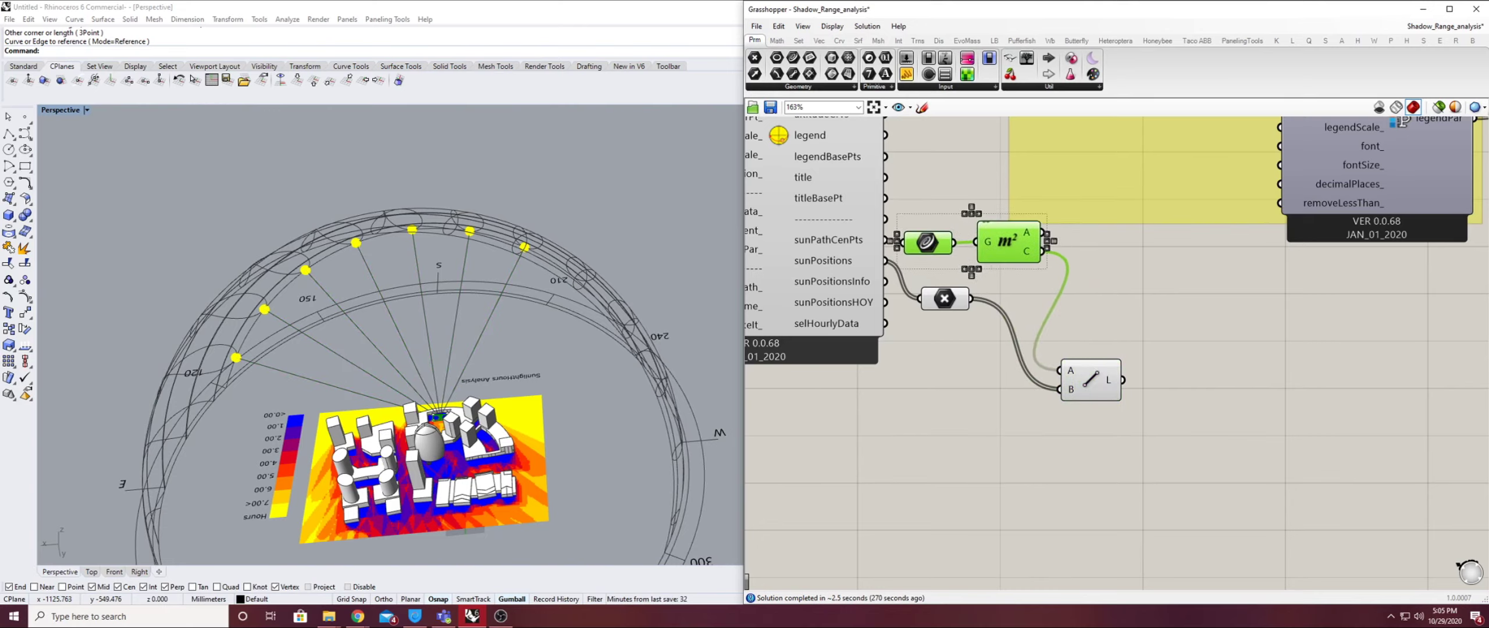
left_click_drag(1087, 381, 1145, 304)
left_click_drag(927, 242, 937, 242)
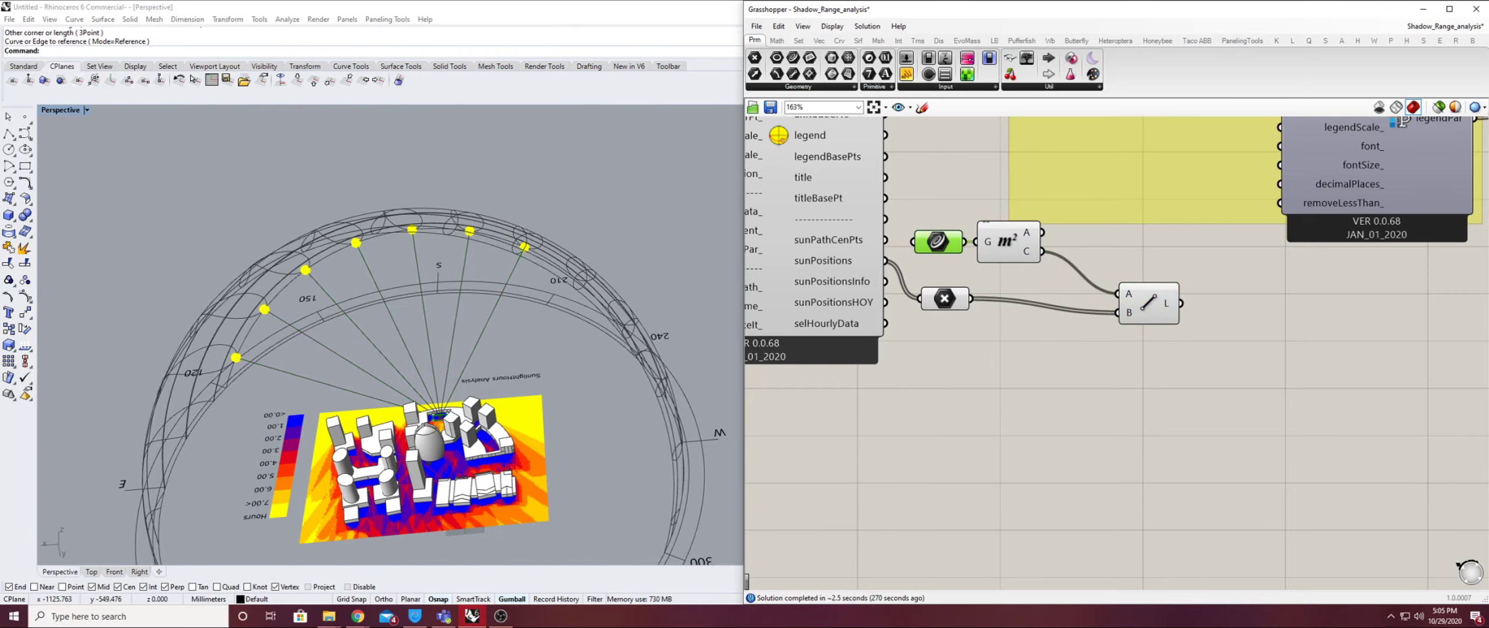
Add an Extrude Along component that sweeps the courtyard rectangle as base along the sun lines as curve
right_click_drag(1257, 323, 1154, 329)
double_click(1154, 328)
type("extrude")
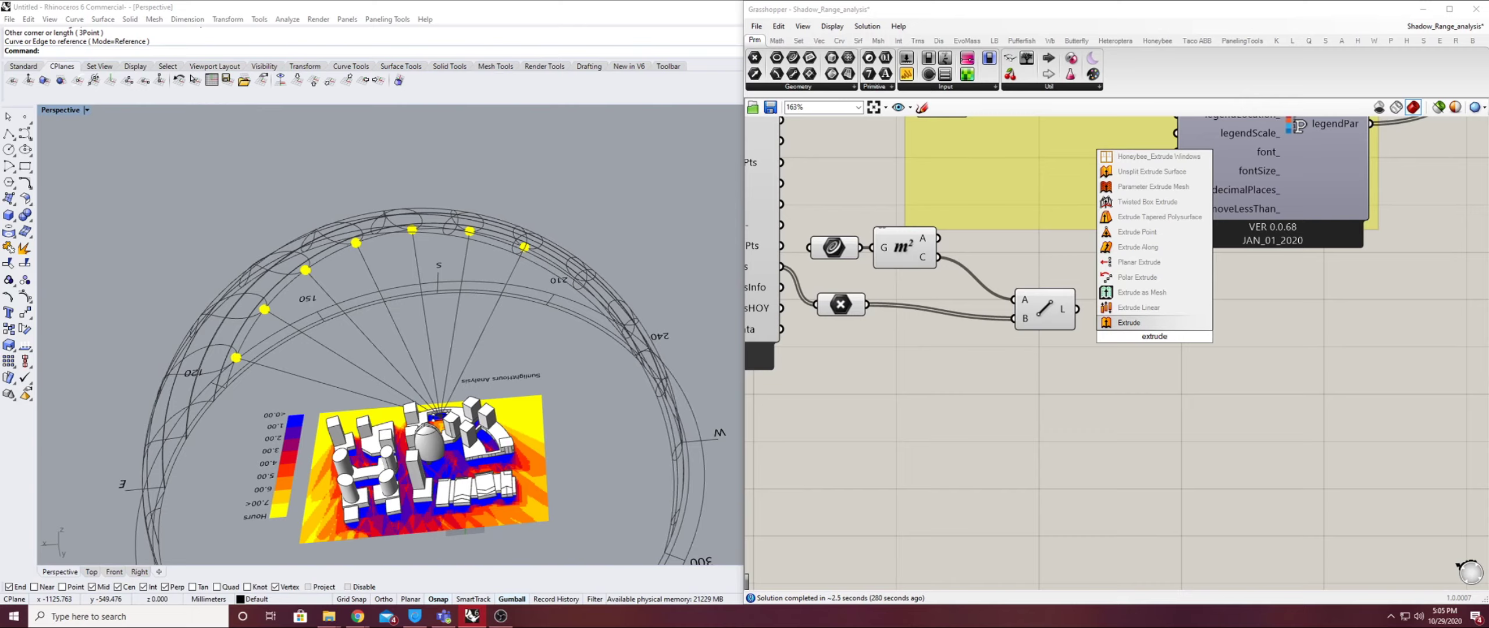
left_click(1137, 247)
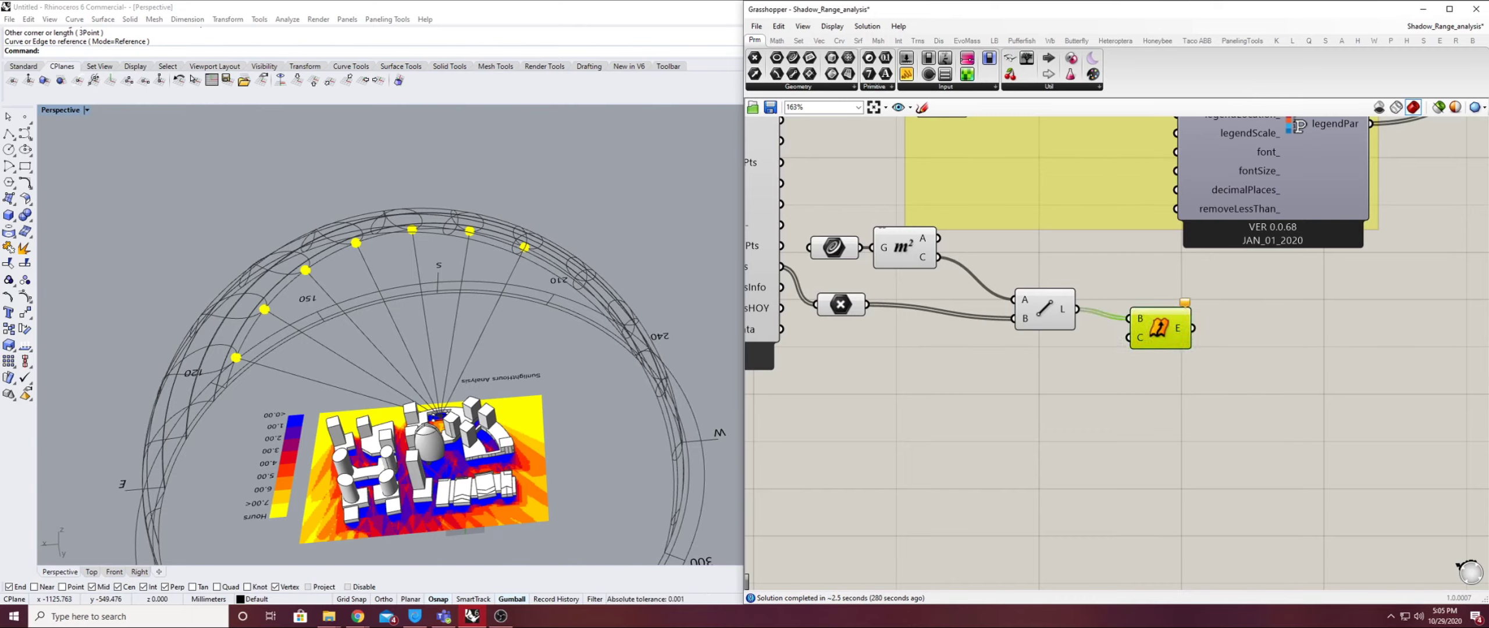
left_click_drag(1077, 309, 1128, 338)
Examine the extruded sun volumes from the sun positions down to where they cross the buildings and meet the courtyard
right_click_drag(465, 372, 512, 325)
scroll(391, 337, "up", 3)
scroll(489, 384, "down", 3)
scroll(349, 325, "up", 3)
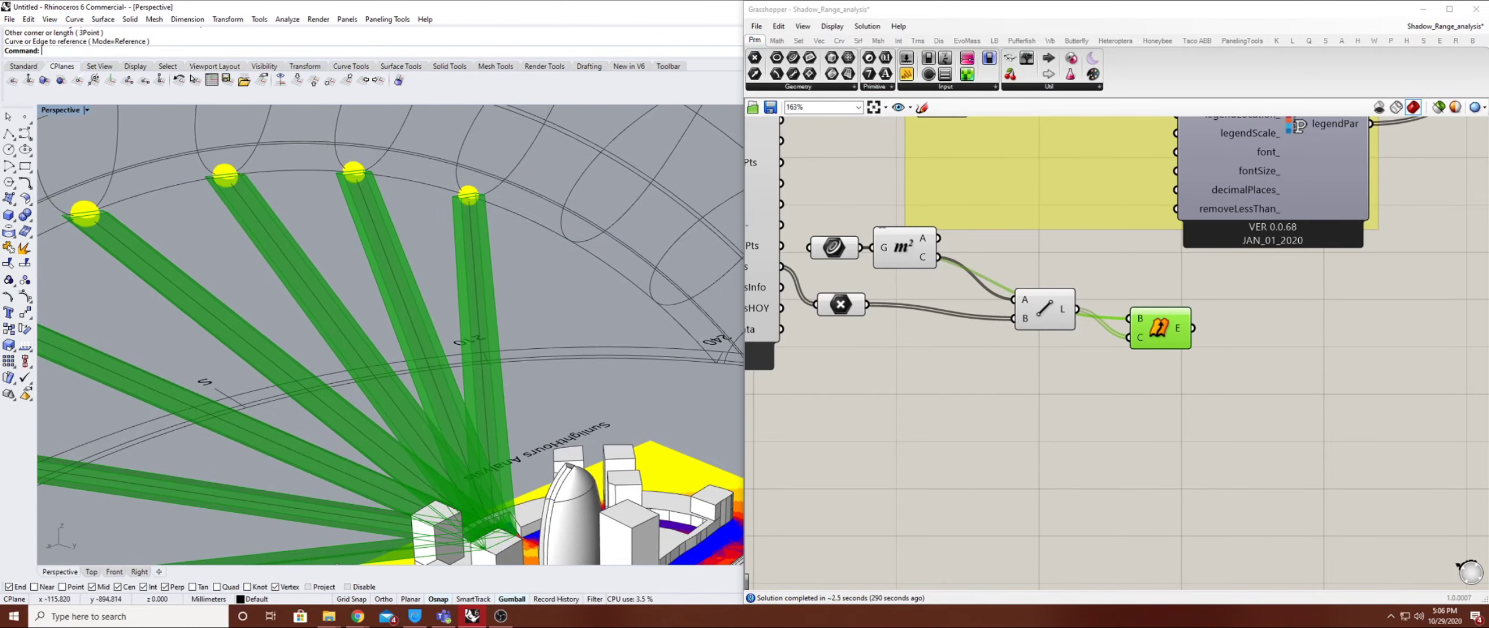
scroll(483, 317, "down", 5)
scroll(180, 378, "up", 5)
right_click_drag(373, 348, 390, 384)
scroll(290, 378, "down", 5)
scroll(599, 367, "up", 6)
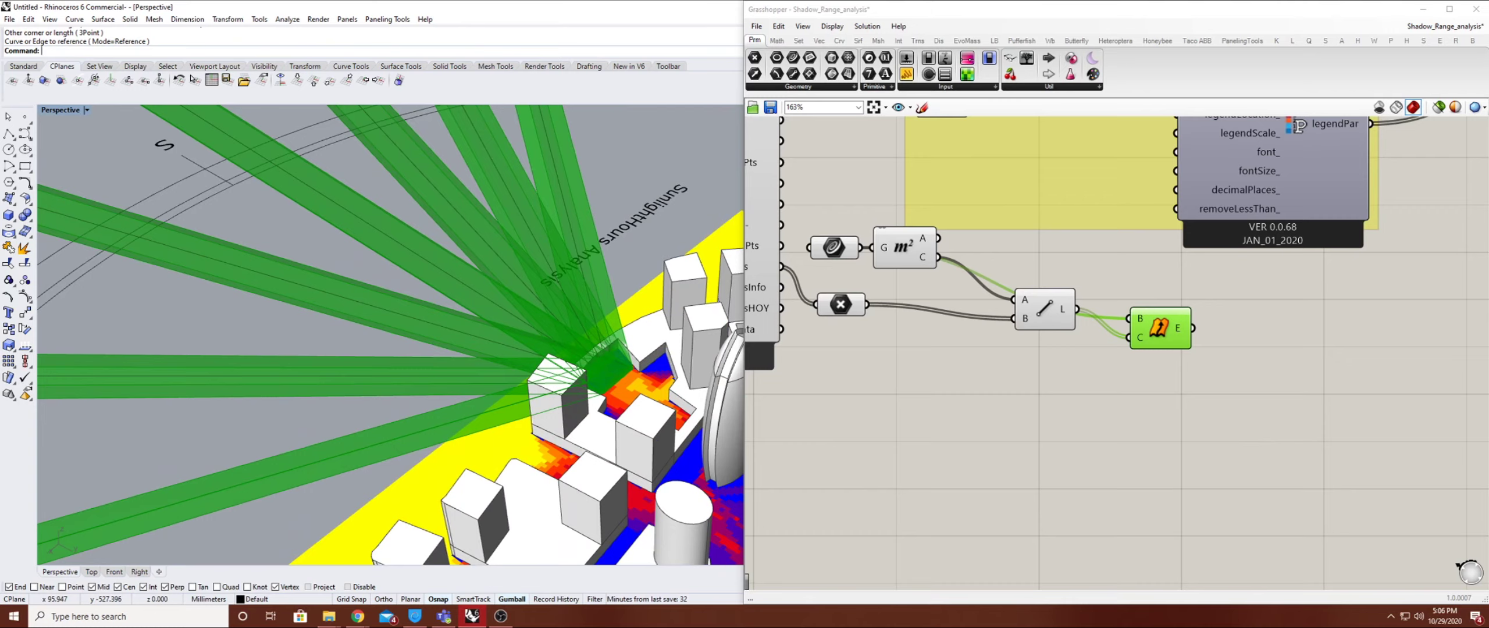
scroll(390, 335, "down", 2)
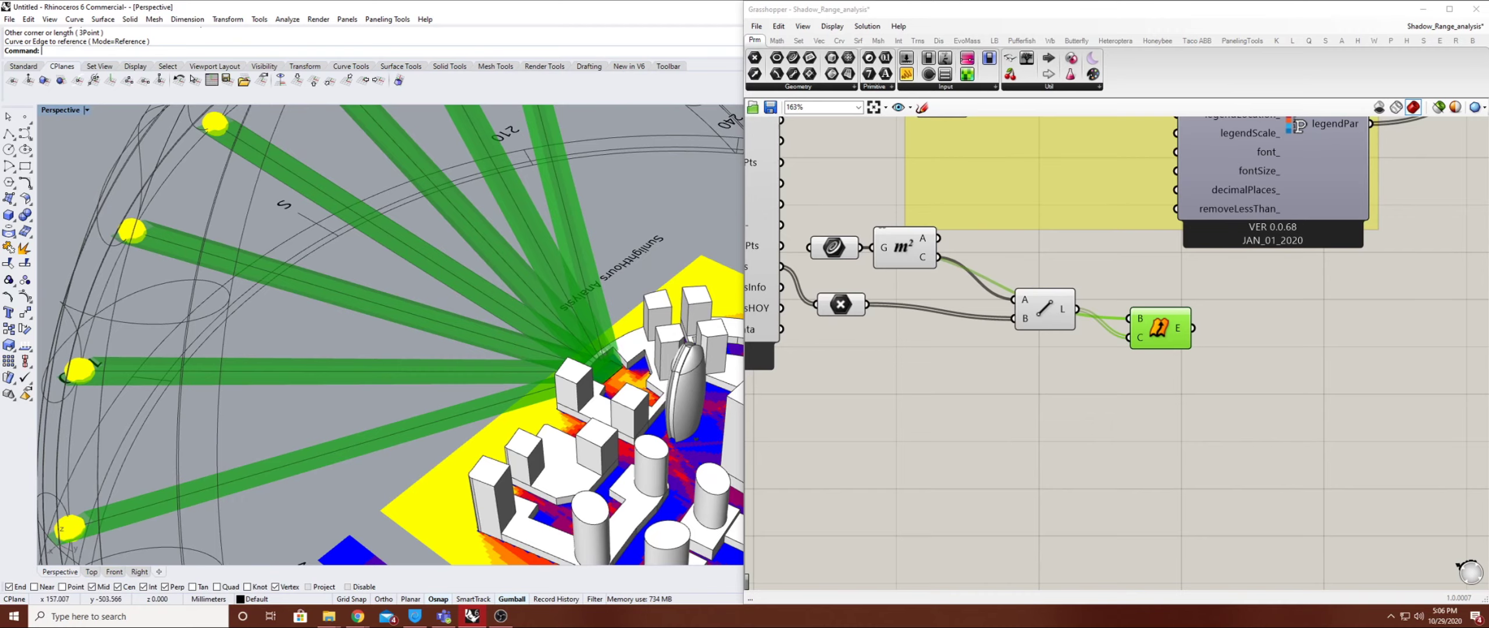
scroll(391, 335, "down", 3)
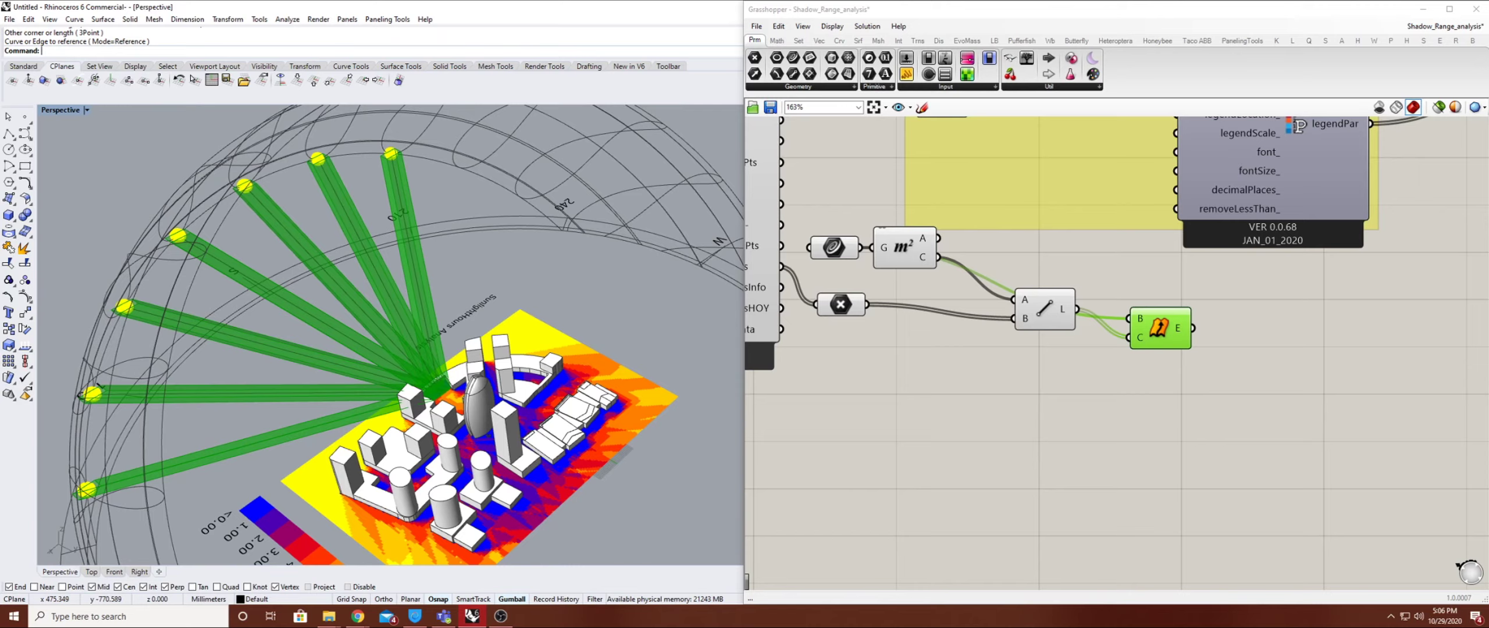
scroll(430, 384, "up", 8)
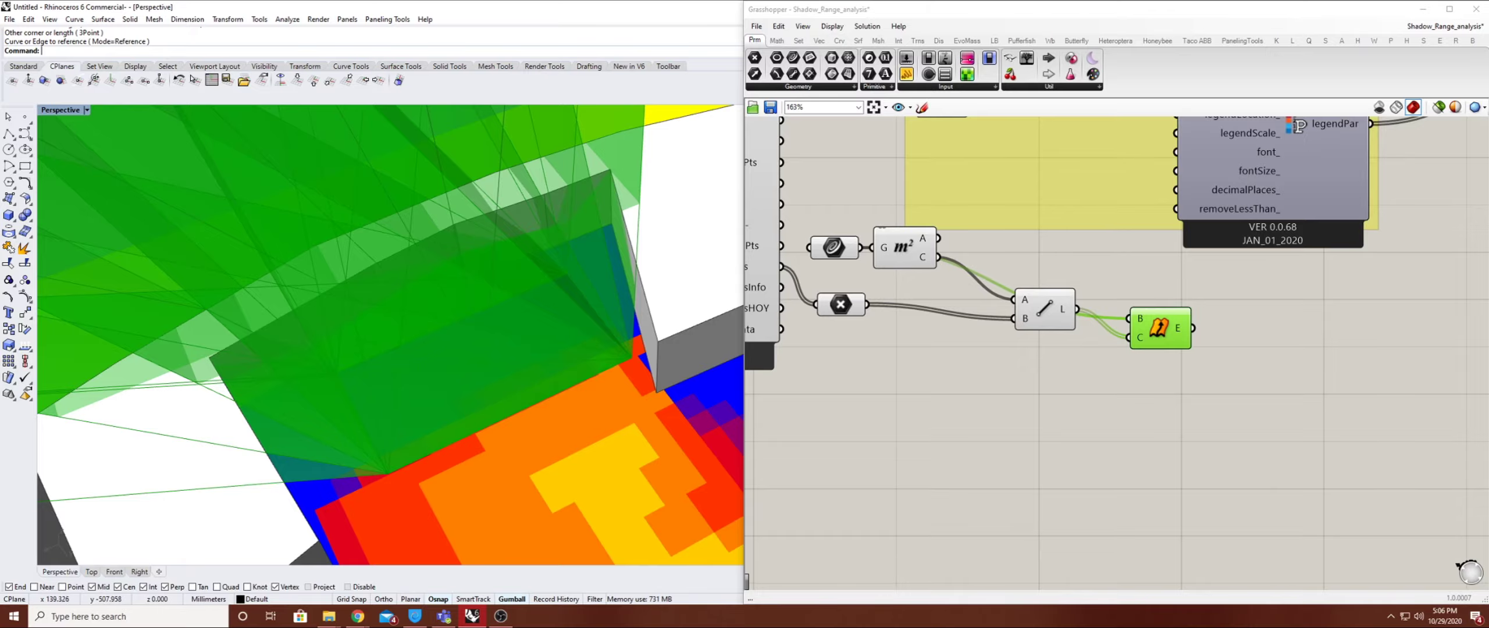
scroll(390, 334, "down", 6)
right_click_drag(390, 407, 433, 298)
scroll(390, 334, "down", 4)
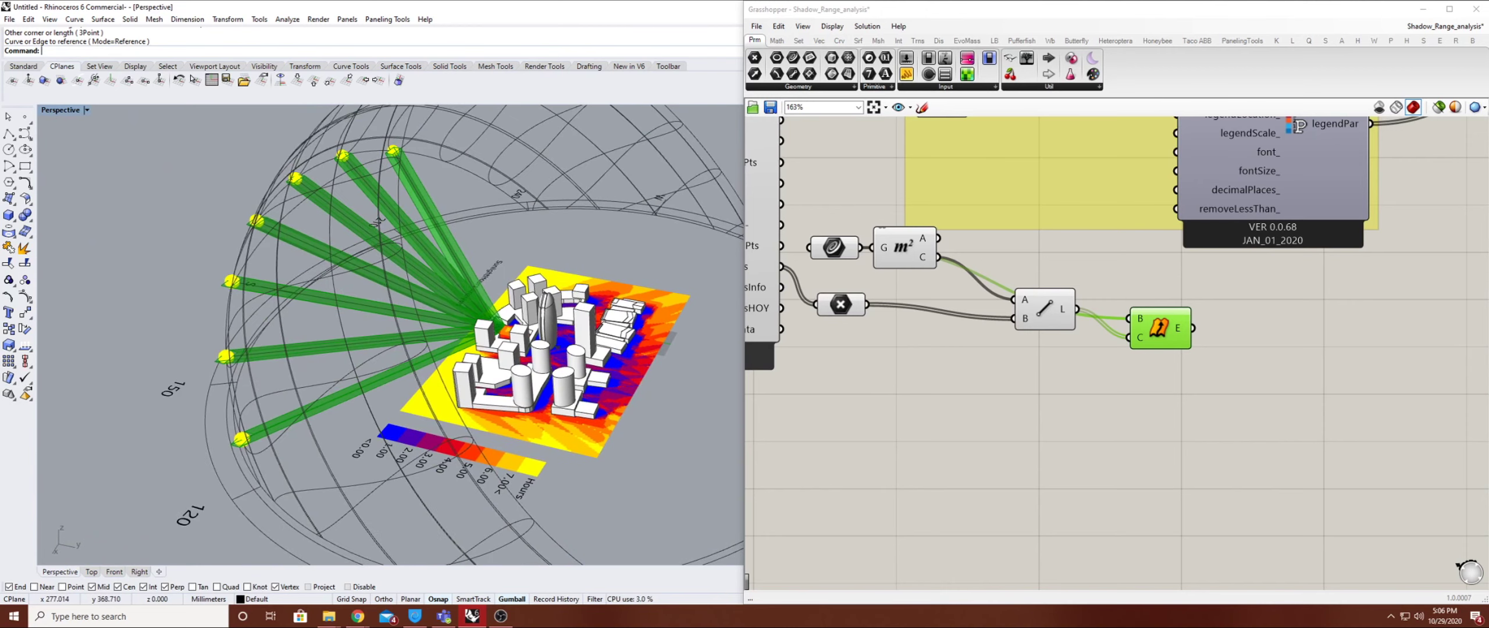
Move the Extrude Along component up beside the Area component, and view the extruded sun volumes from the side
right_click_drag(1221, 407, 1227, 403)
left_click_drag(1163, 324, 1128, 253)
right_click_drag(390, 335, 494, 294)
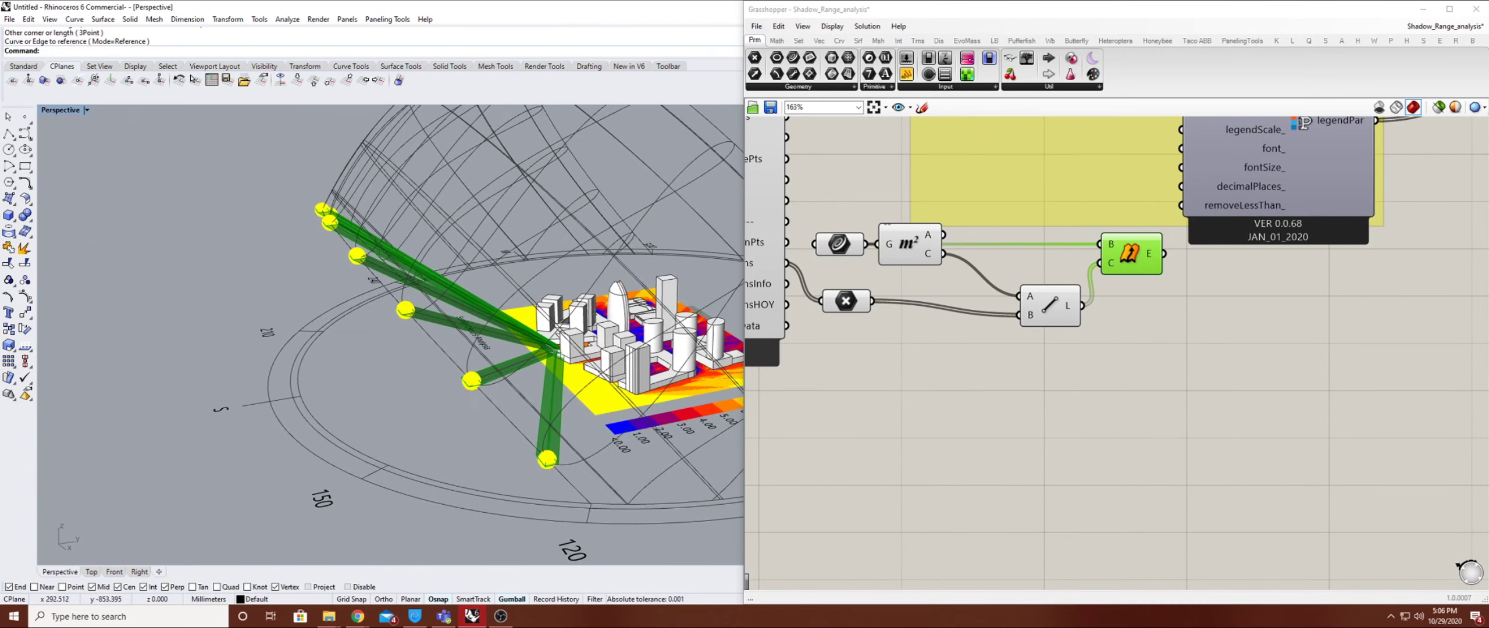
right_click_drag(390, 335, 418, 243)
right_click_drag(523, 325, 436, 346)
scroll(872, 290, "down", 2)
Move the sunPathScale slider down and the centre point's Area component up to clear space beside the sun-path component's inputs
right_click_drag(872, 291, 1266, 405)
scroll(906, 291, "up", 4)
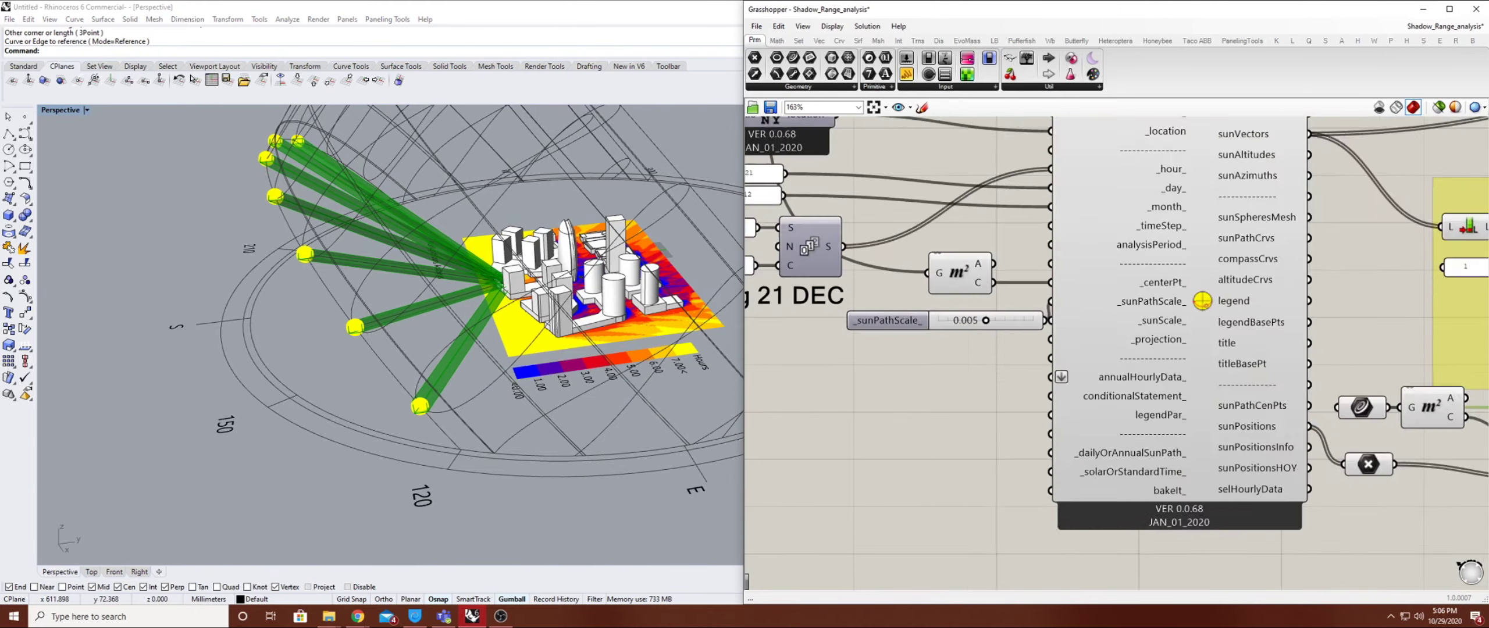
left_click_drag(883, 329, 821, 397)
scroll(989, 349, "down", 2)
right_click_drag(988, 348, 1112, 380)
left_click_drag(1107, 318, 1063, 261)
Duplicate a value panel, set it to 6, and feed it into the _timeStep input of the sun-path component
left_click(862, 309)
left_click_drag(897, 240, 1091, 339)
double_click(1091, 339)
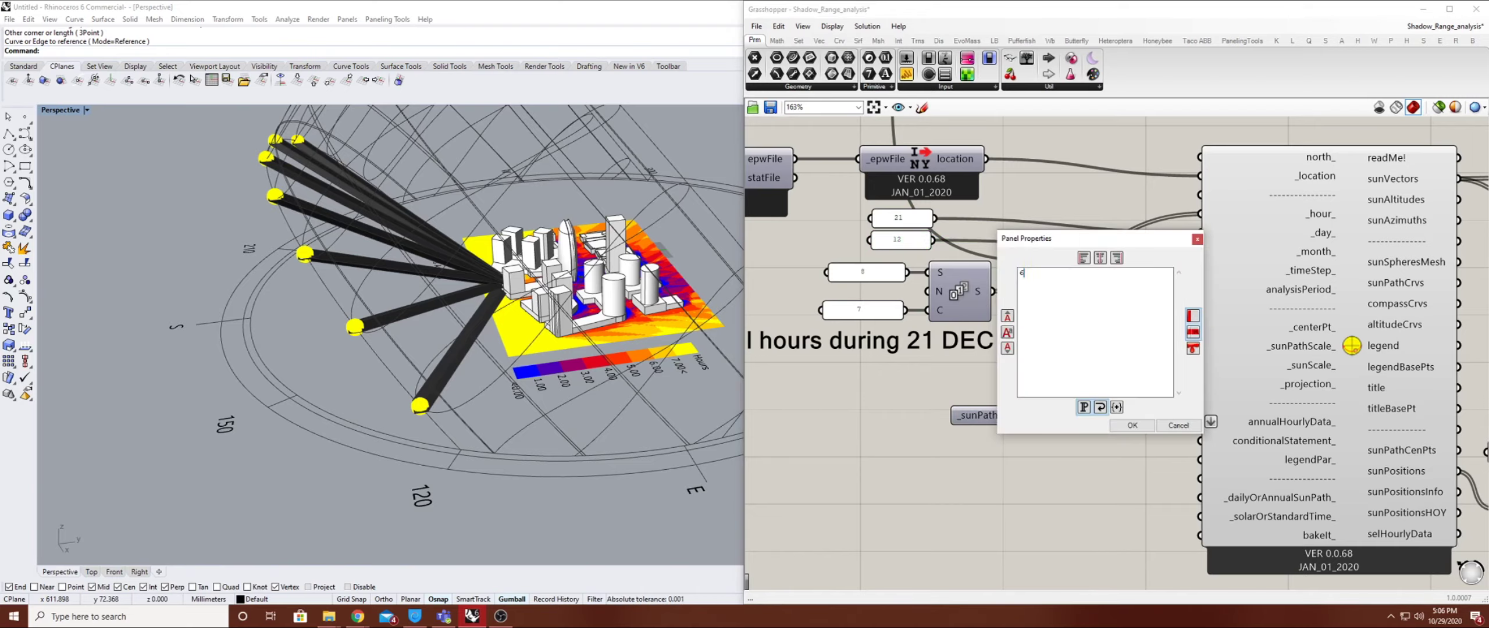
left_click(1131, 425)
left_click(1091, 336)
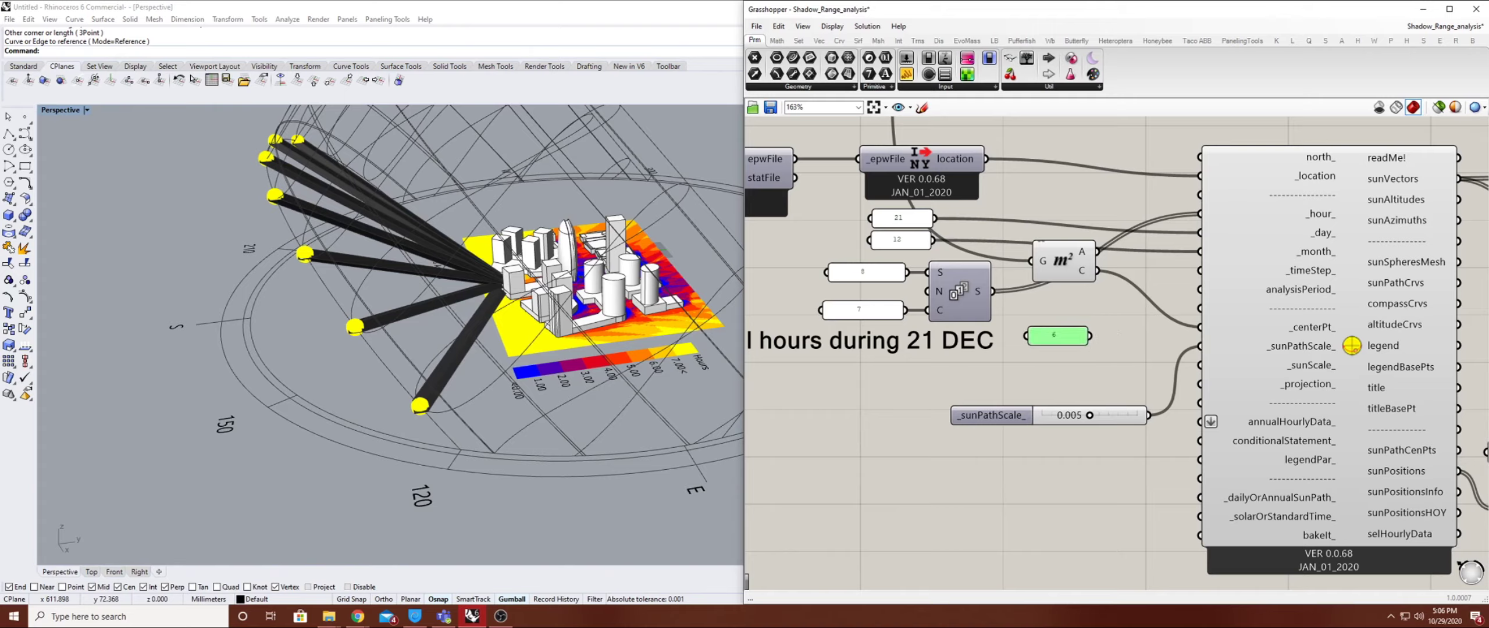
left_click_drag(1125, 335, 1199, 270)
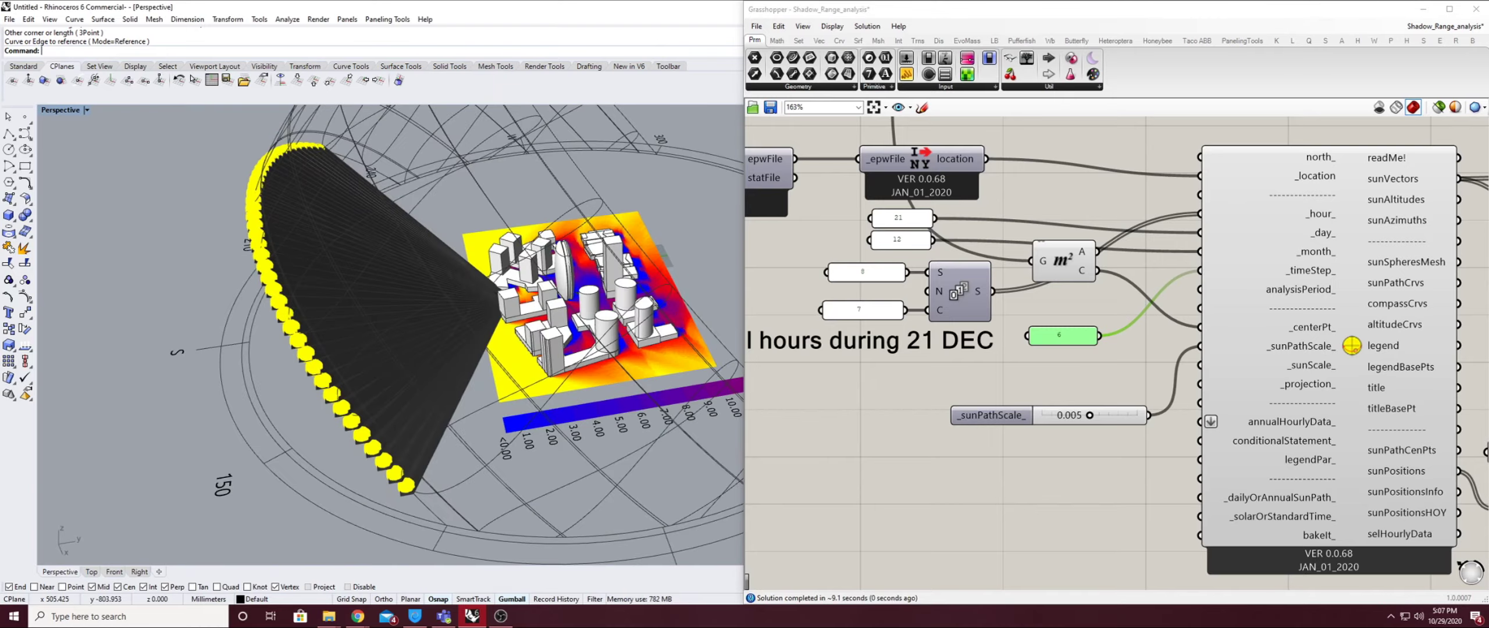
Examine the denser fan of sun volumes and the refined sunlight-hours map from several viewpoints
right_click_drag(442, 373, 384, 349)
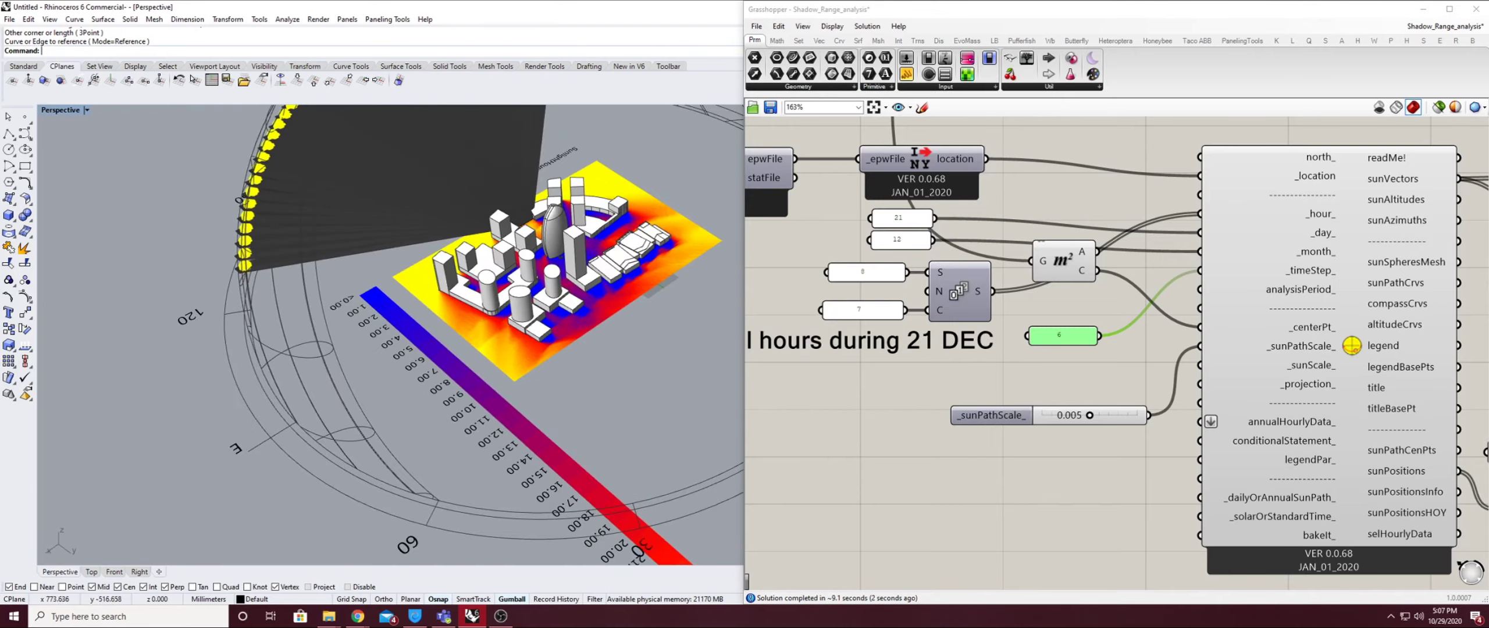
scroll(425, 262, "up", 5)
mouse_move(425, 262)
right_mouse_down()
mouse_move(442, 326)
mouse_move(372, 227)
mouse_move(395, 262)
mouse_move(326, 291)
mouse_move(261, 284)
mouse_move(239, 227)
mouse_move(256, 215)
mouse_move(361, 250)
mouse_move(581, 221)
mouse_move(442, 273)
right_mouse_up()
scroll(442, 326, "down", 5)
scroll(628, 268, "up", 6)
right_click_drag(628, 267, 506, 349, "shift")
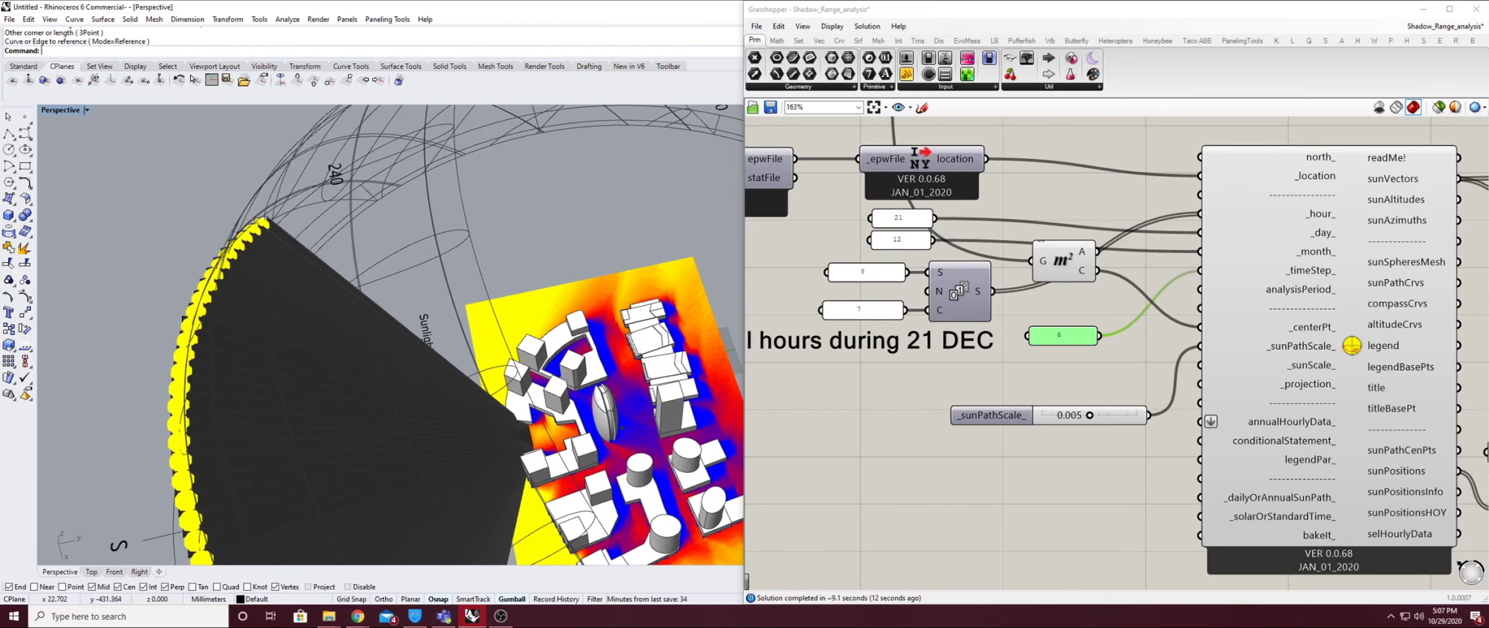
Move the Line and Extrude Along components closer together below the legend parameters group
scroll(652, 395, "up", 6)
right_click_drag(640, 395, 598, 279)
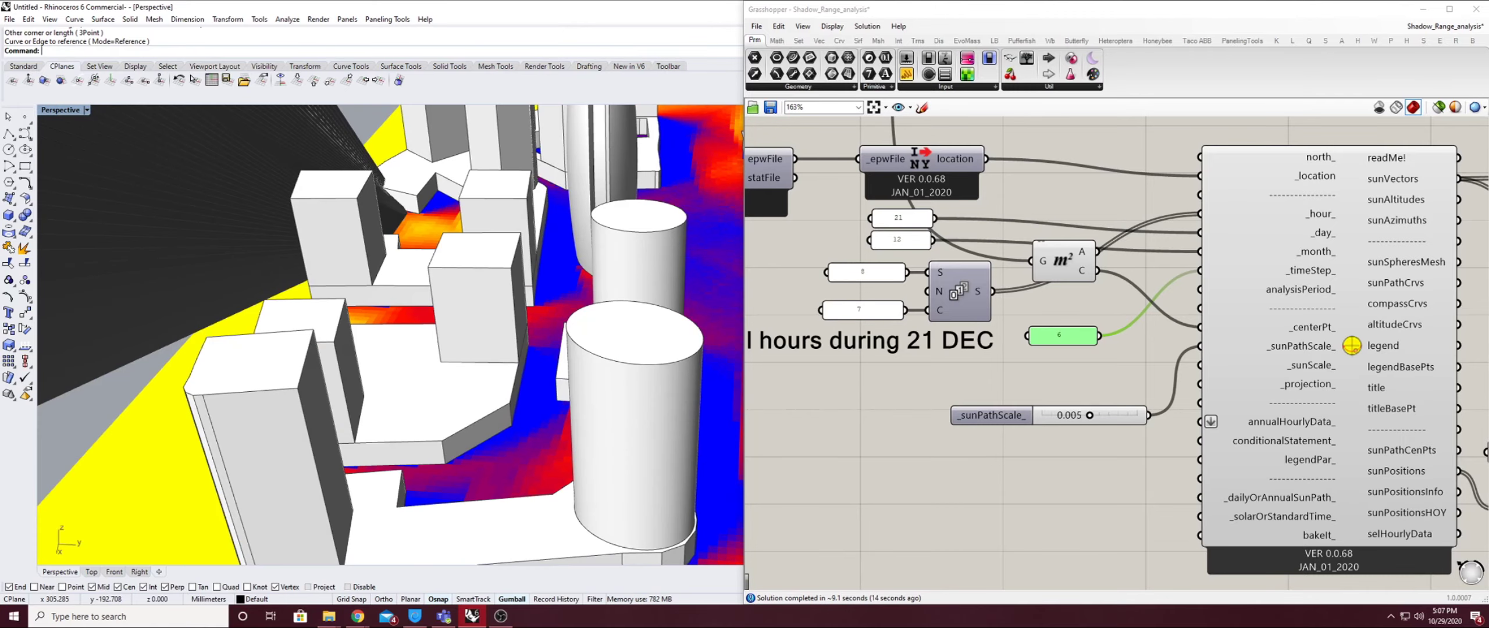
scroll(785, 314, "down", 4)
right_click_drag(1279, 349, 1085, 343)
scroll(1086, 349, "up", 3)
left_click(961, 400)
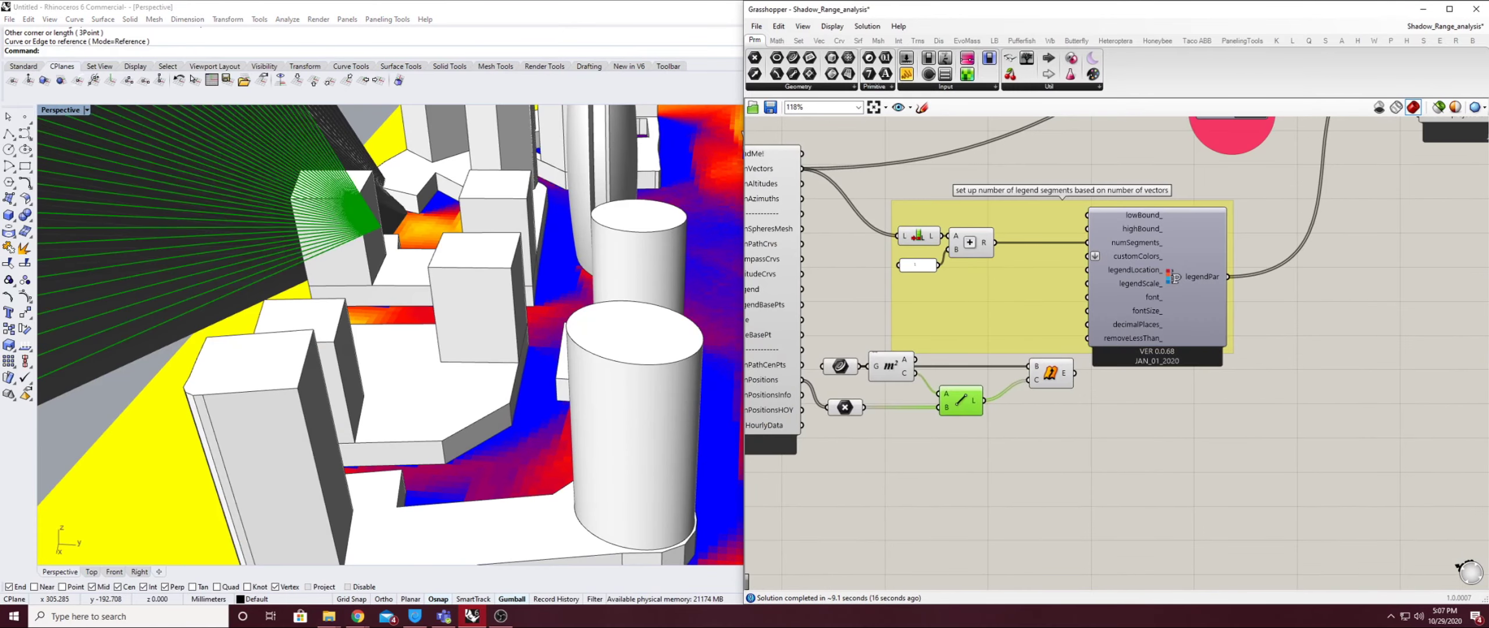
left_click_drag(961, 400, 955, 396)
left_click_drag(1051, 373, 1013, 434)
left_click(1057, 443)
right_click_drag(1057, 443, 963, 392)
scroll(963, 392, "down", 4)
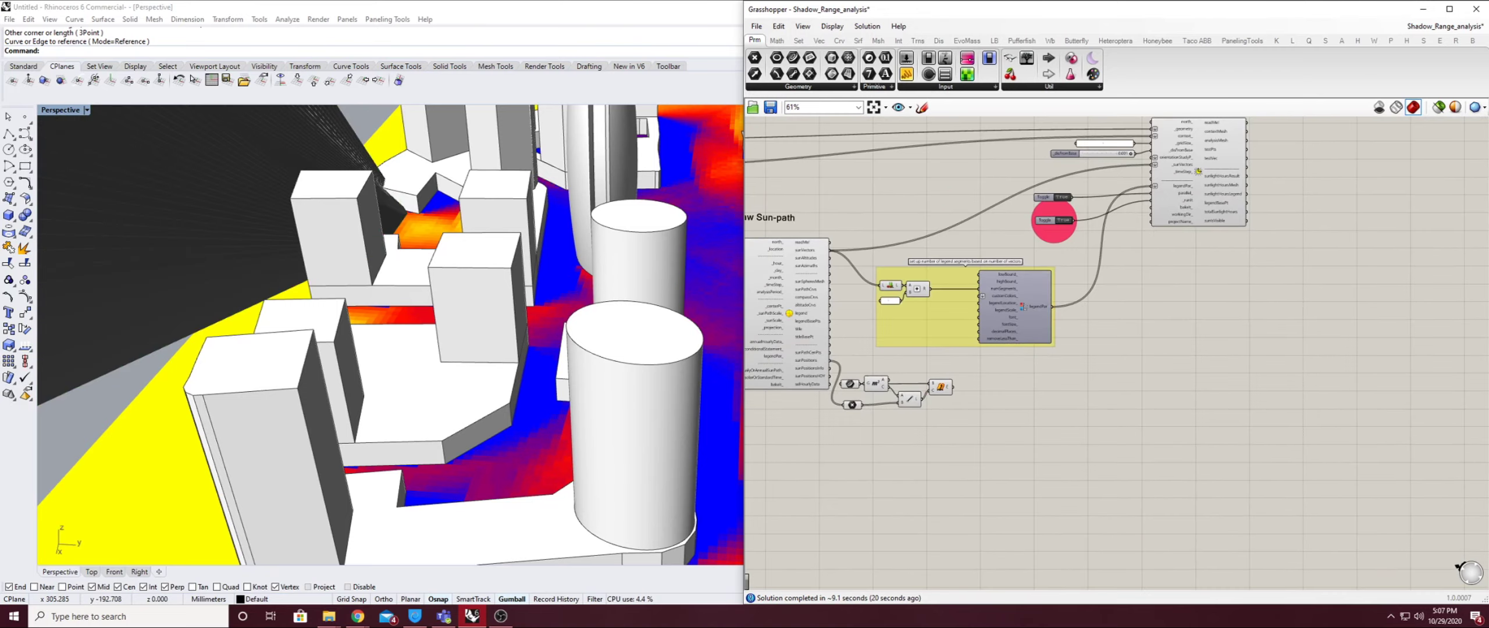
Add a Solid Union component beside Extrude Along and feed the extruded sun volumes into its B input
double_click(1007, 383)
type("brep u")
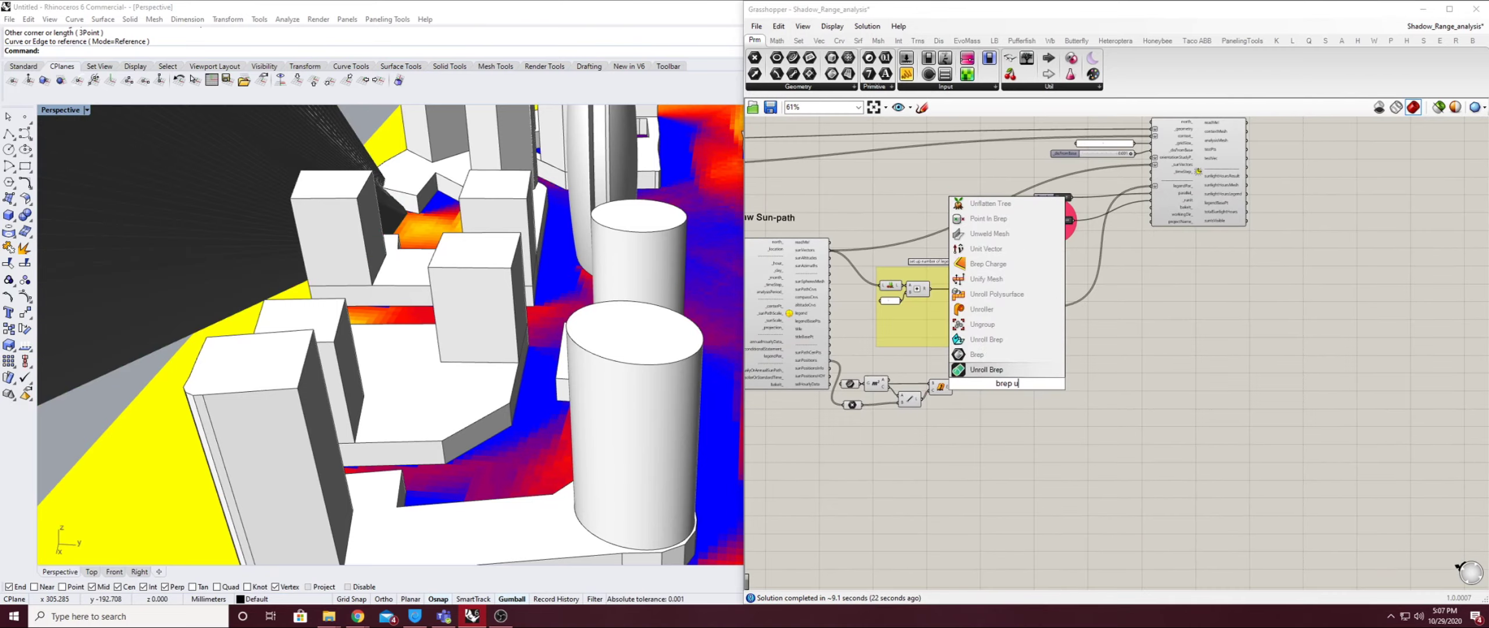
type("nion")
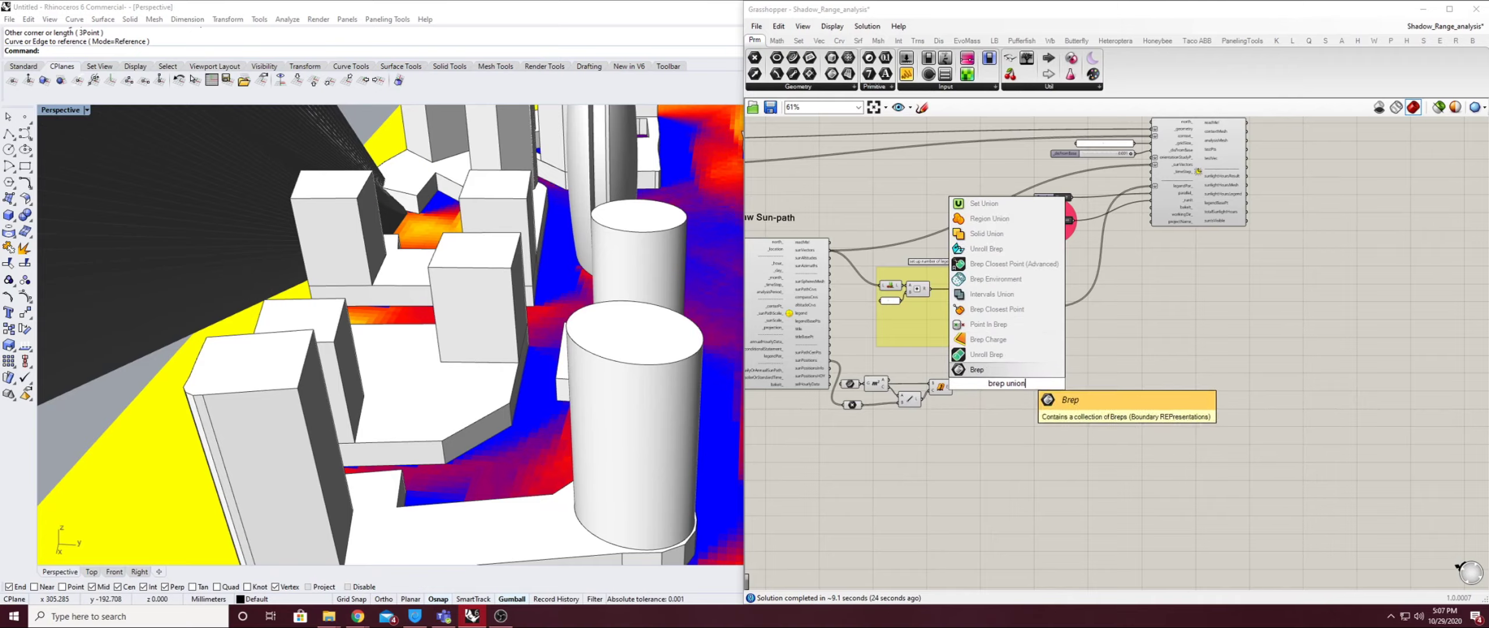
left_click(988, 234)
scroll(1002, 384, "up", 4)
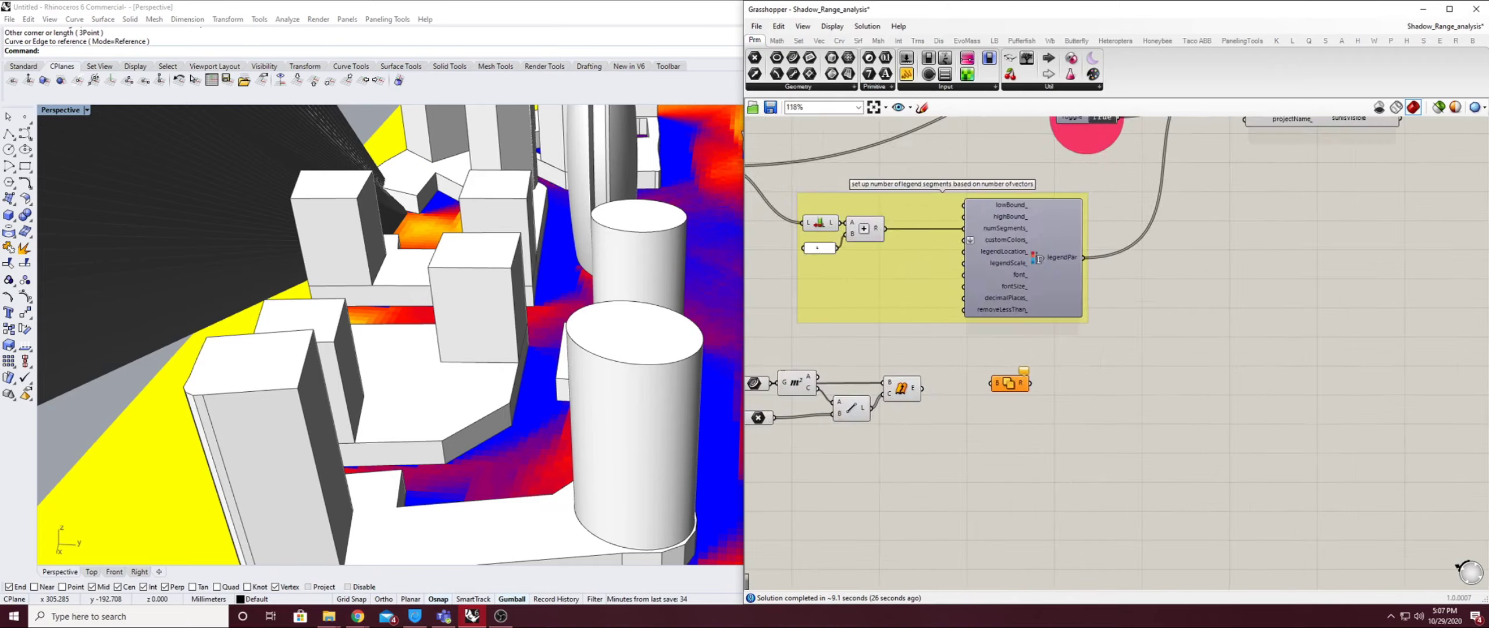
scroll(1003, 383, "up", 2)
left_click_drag(1002, 383, 975, 396)
left_click_drag(871, 390, 924, 392)
key("Escape")
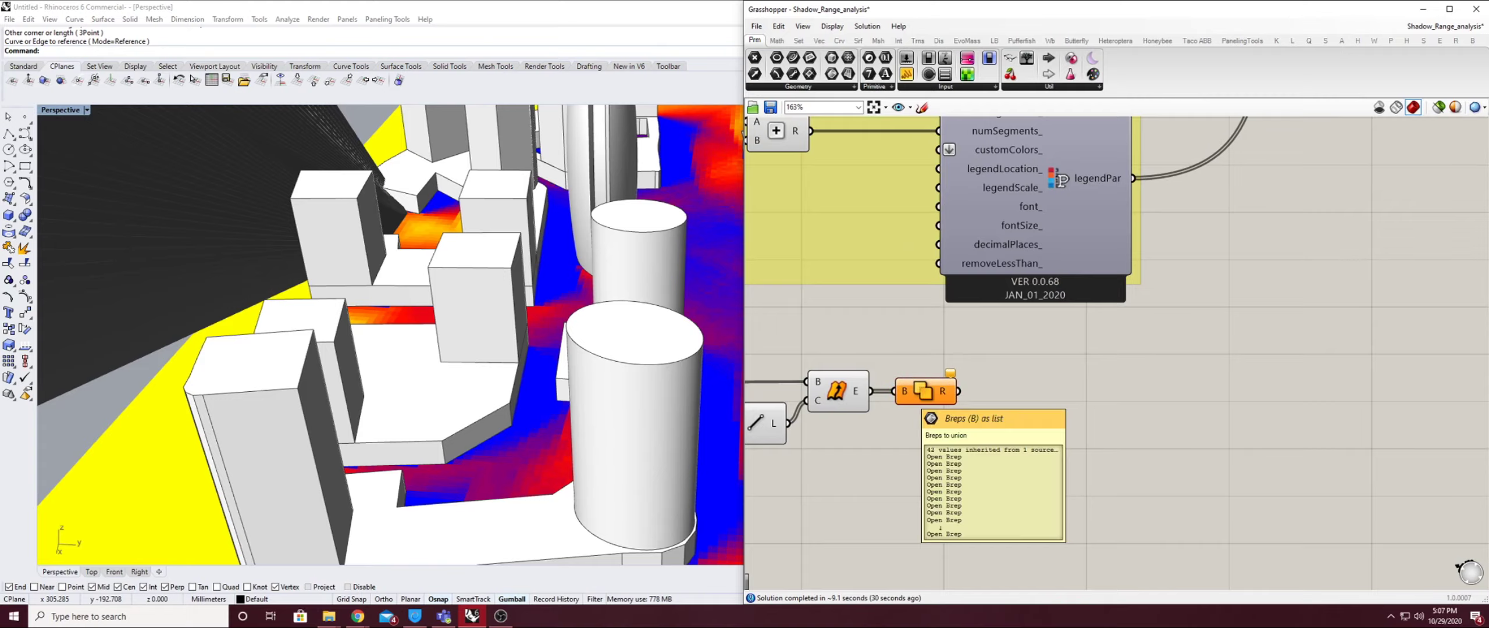
Insert a Cap Holes component between Extrude Along and Solid Union, feed the capped volumes into the union, and align the three components
left_click_drag(924, 390, 1020, 391)
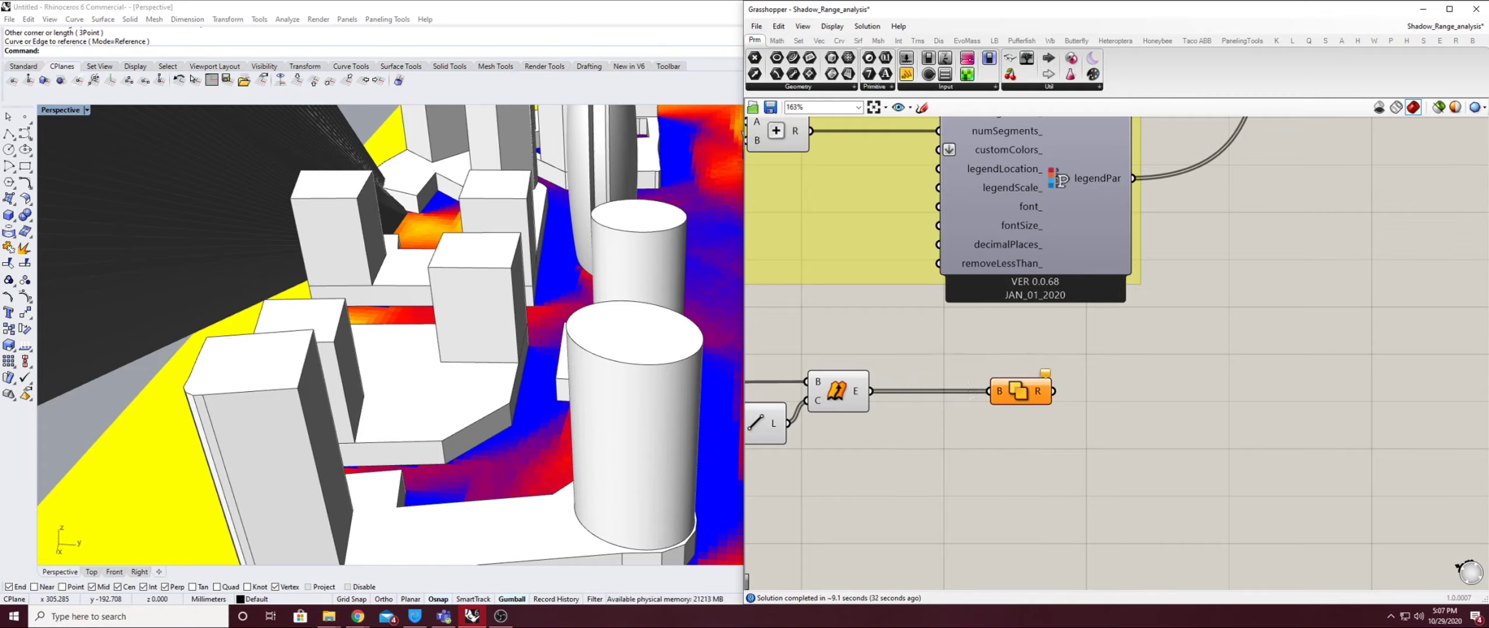
double_click(922, 372)
type("cap")
key("Return")
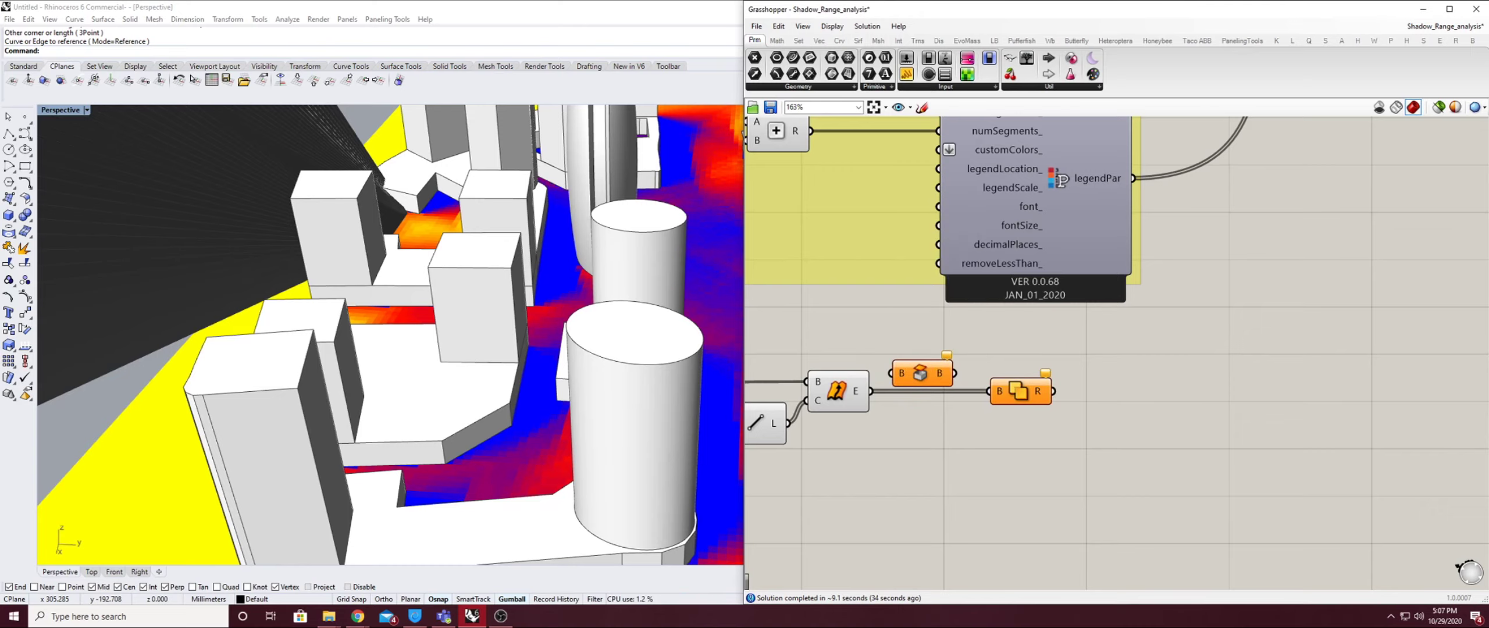
left_click_drag(870, 391, 926, 415)
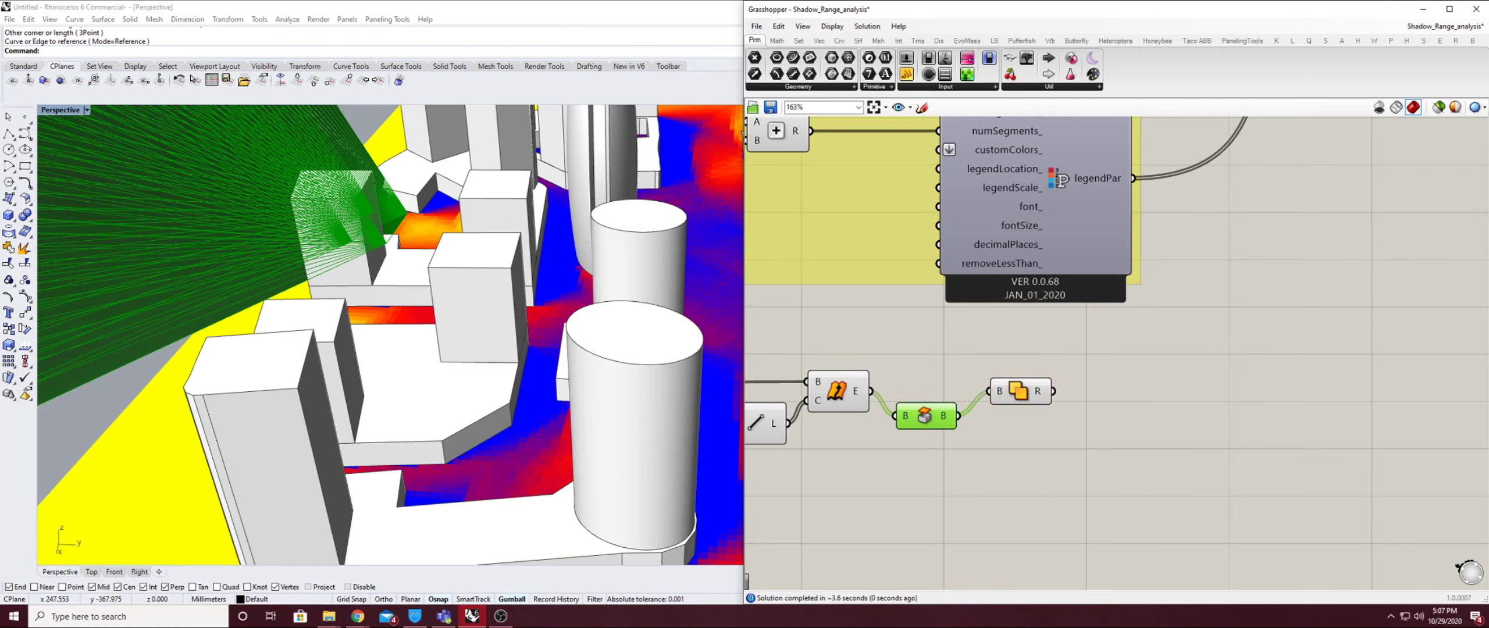
left_click_drag(925, 415, 926, 391)
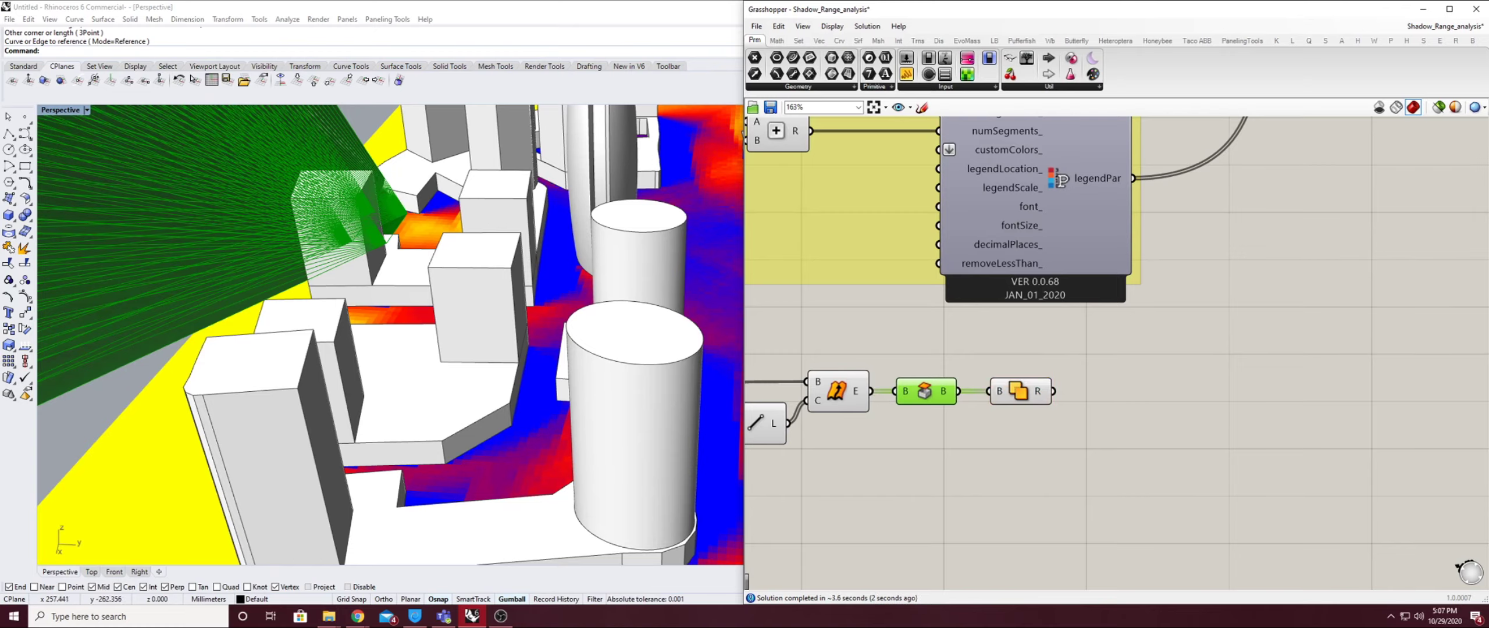
scroll(470, 304, "down", 5)
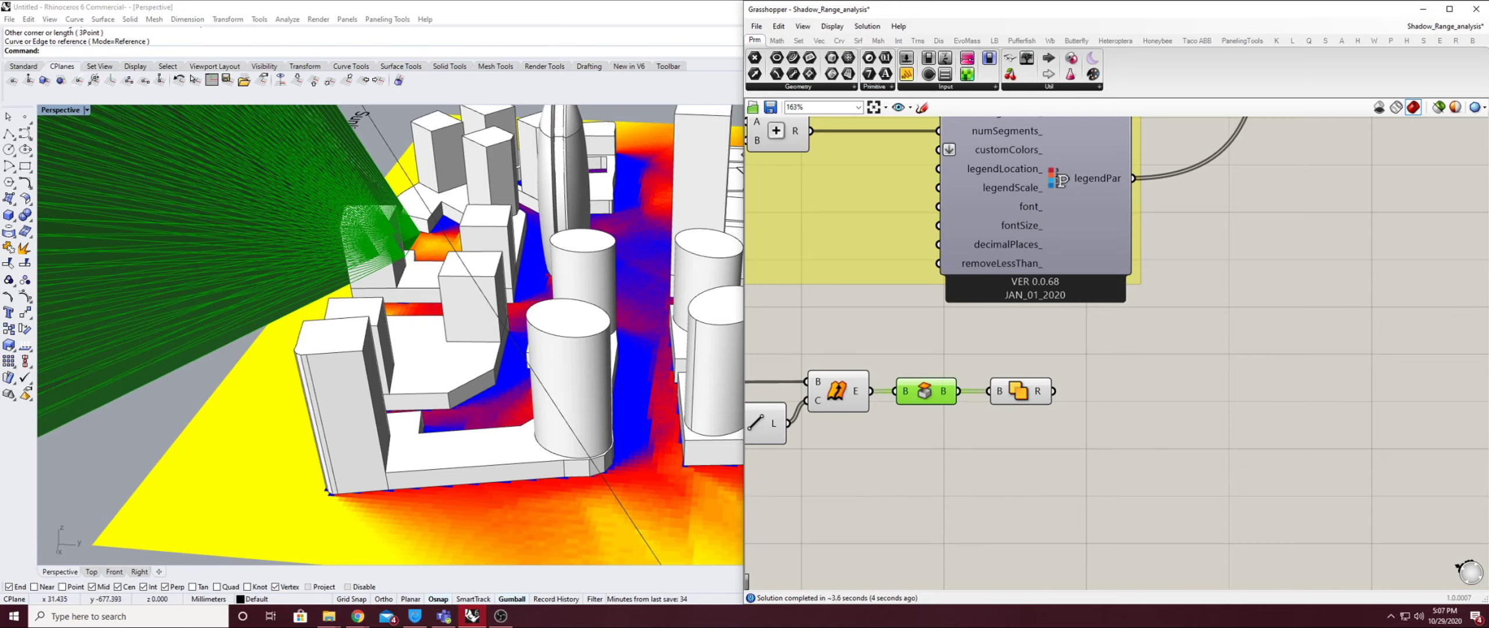
left_click_drag(1019, 390, 1006, 390)
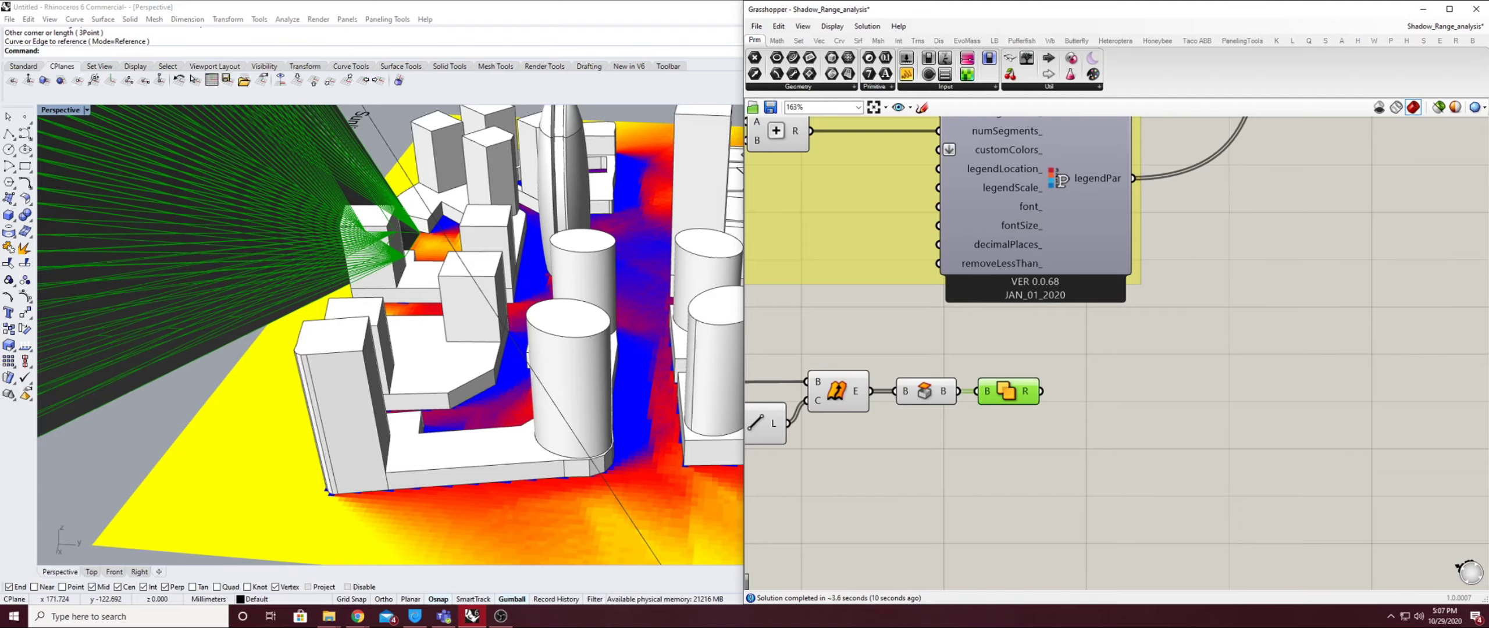
Turn off the preview of all components from the courtyard curve through Cap Holes, keeping only the Solid Union displayed
scroll(390, 335, "down", 5)
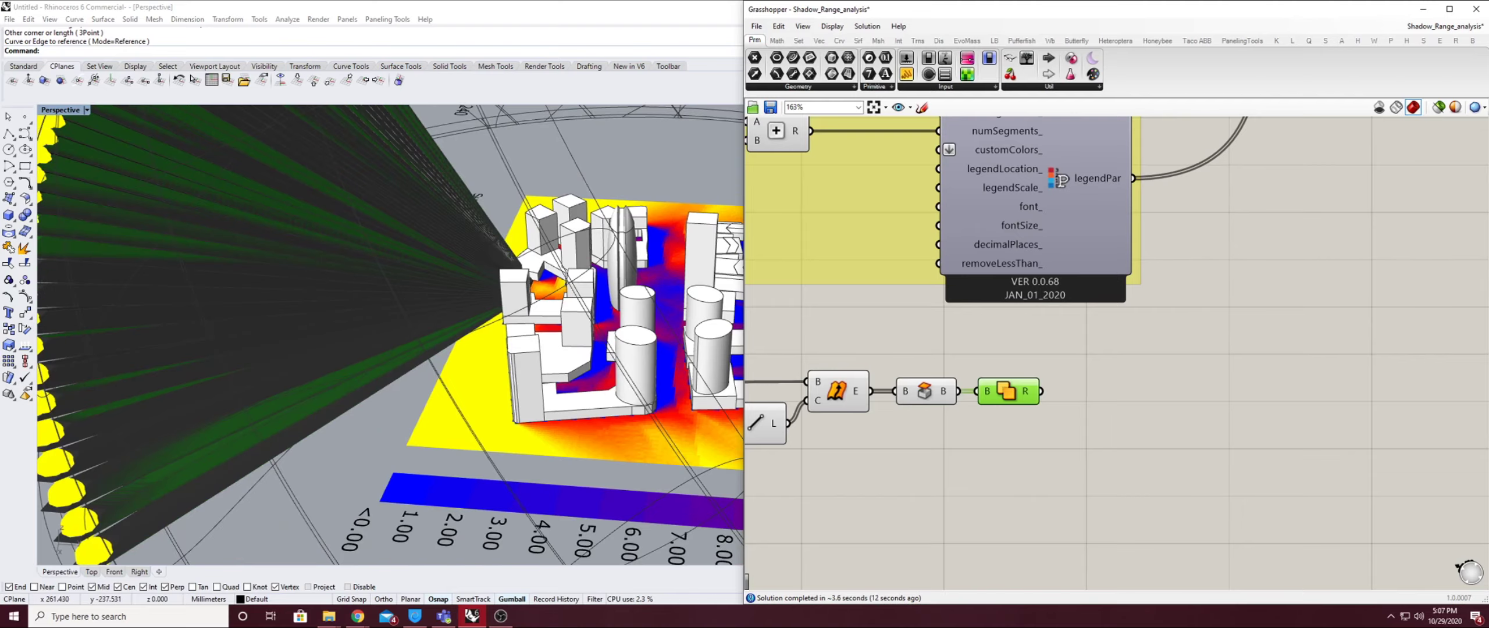
scroll(979, 386, "up", 2)
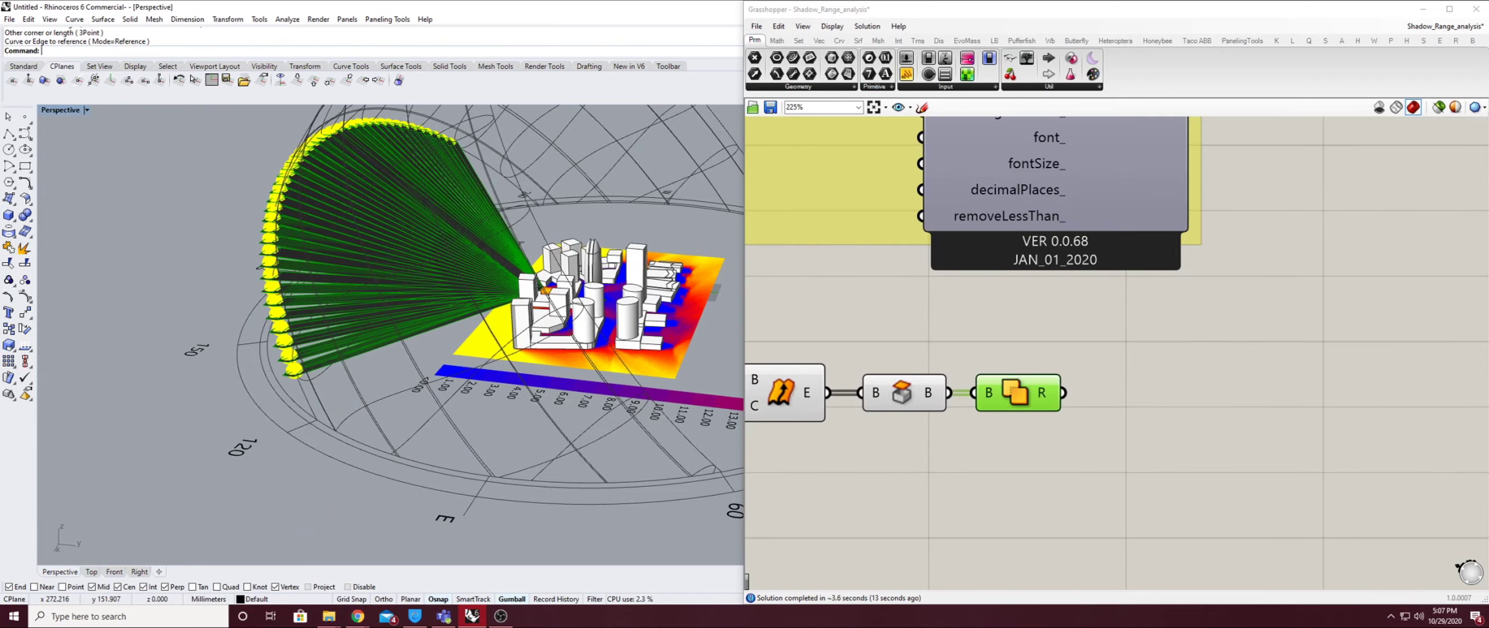
mouse_move(1062, 393)
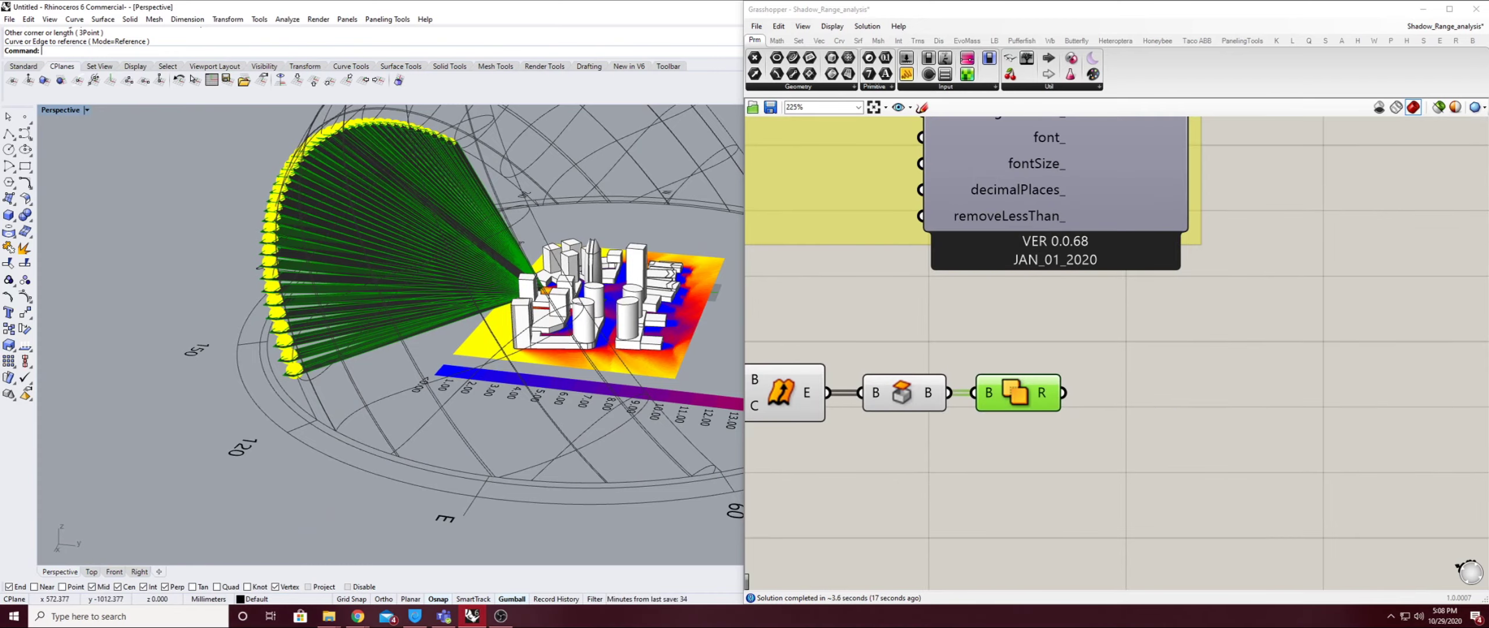
left_click(902, 392)
scroll(1140, 301, "down", 3)
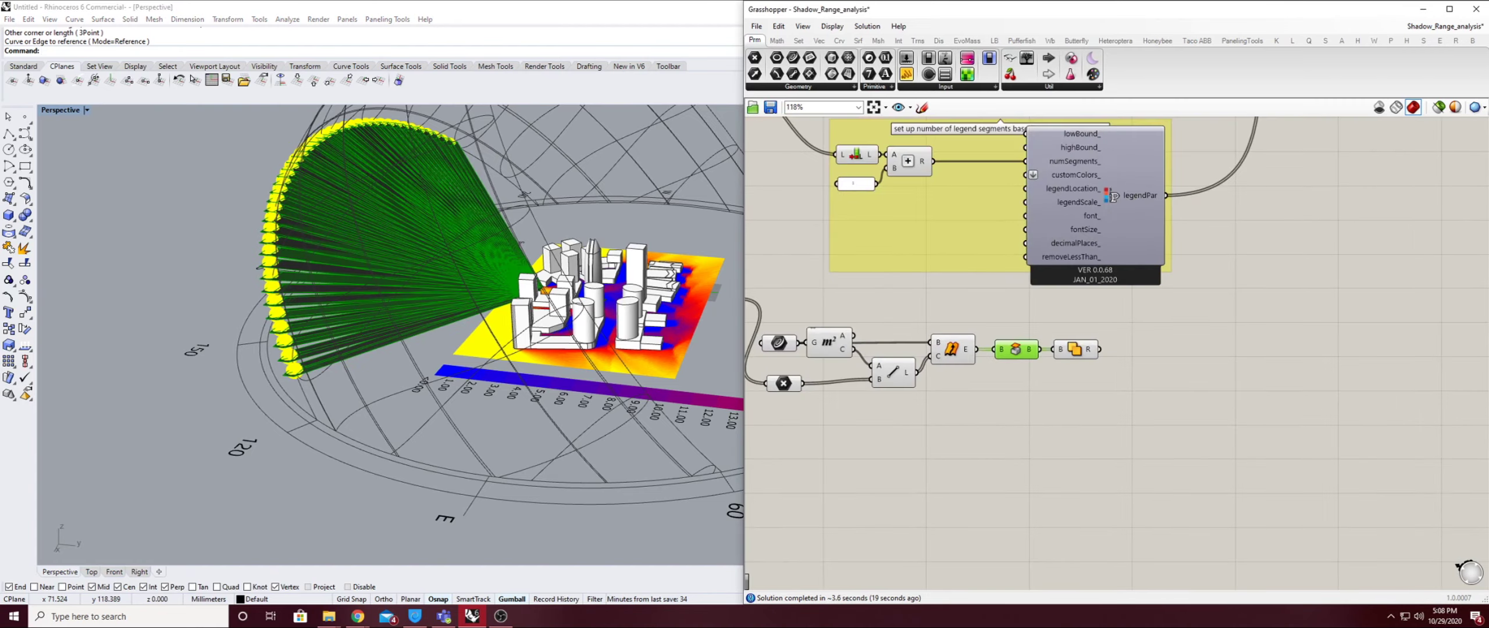
left_click_drag(1037, 312, 767, 395)
right_click(972, 296)
left_click(1010, 315)
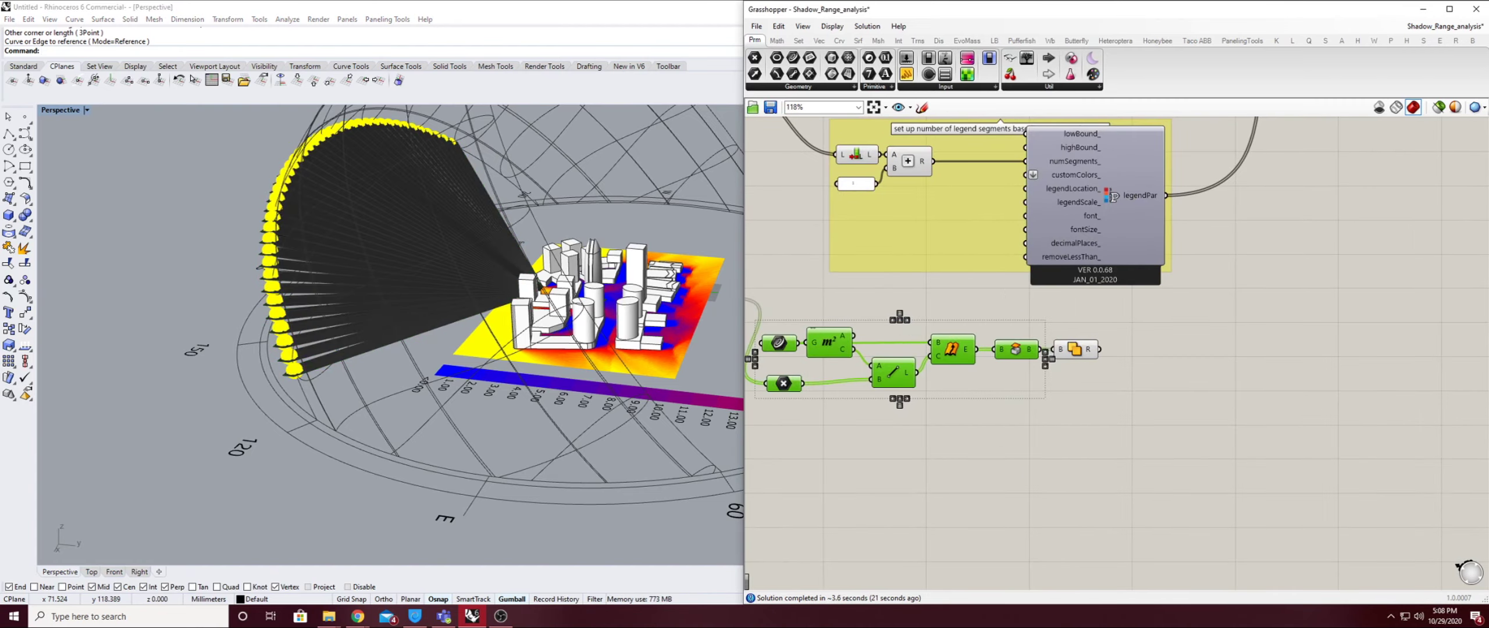
Examine the merged sun volume around the courtyard block and the sun positions from several viewpoints
scroll(881, 366, "down", 3)
right_click_drag(881, 367, 826, 385)
right_click_drag(582, 326, 541, 372)
scroll(425, 342, "up", 6)
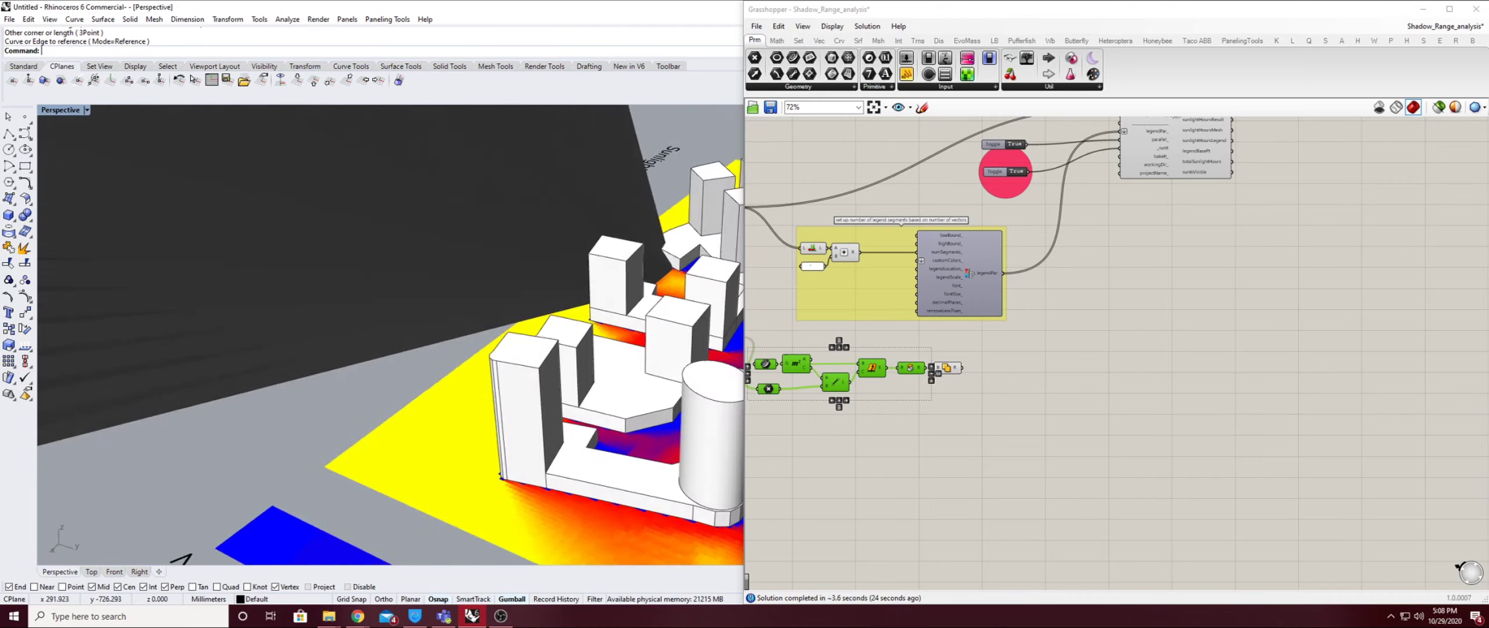
right_click_drag(425, 342, 546, 282)
scroll(547, 282, "down", 5)
scroll(923, 358, "up", 3)
left_click(922, 358)
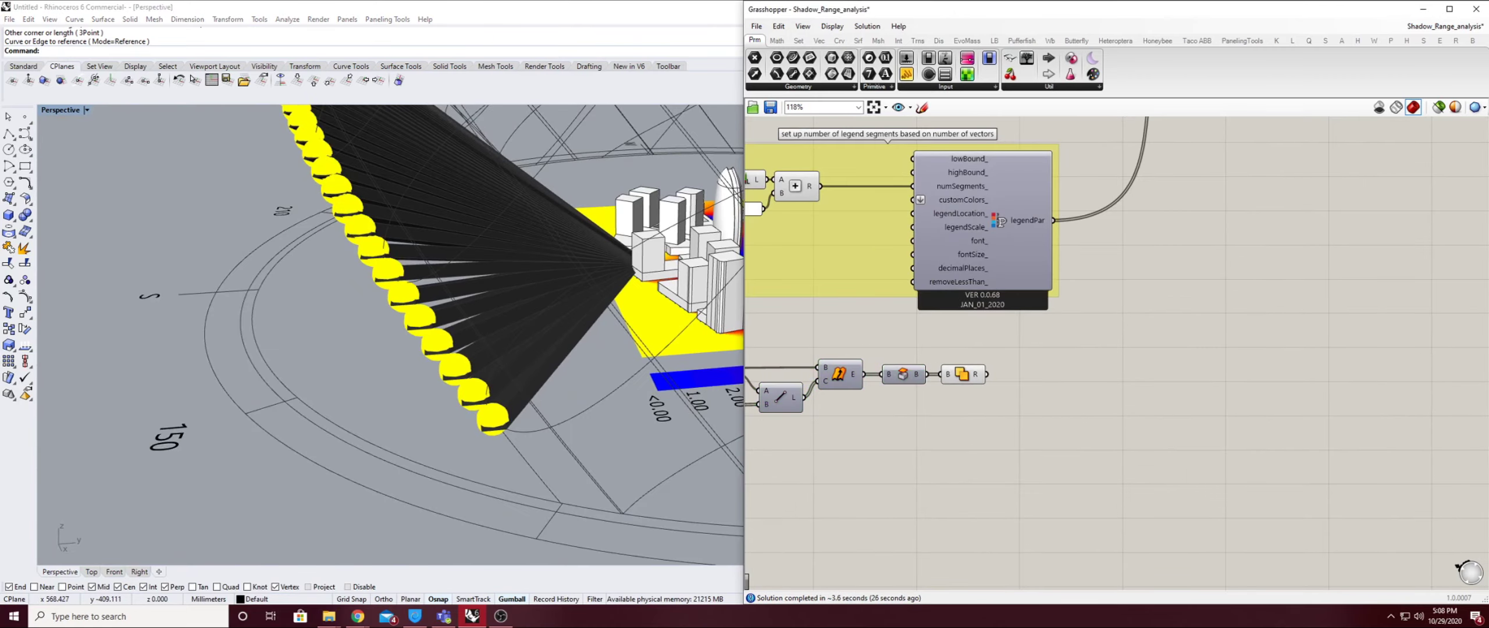
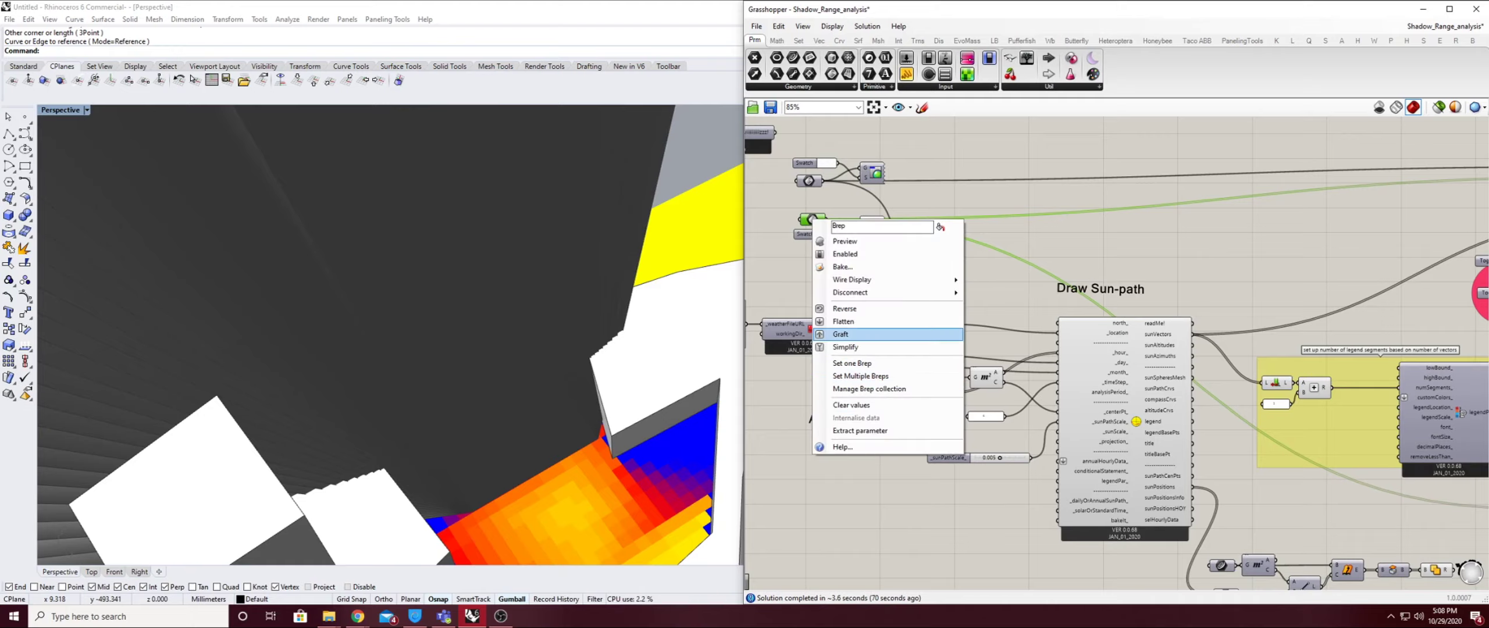
Bake the breps of the urban context buildings into the Rhino document
left_click(842, 266)
left_click(867, 374)
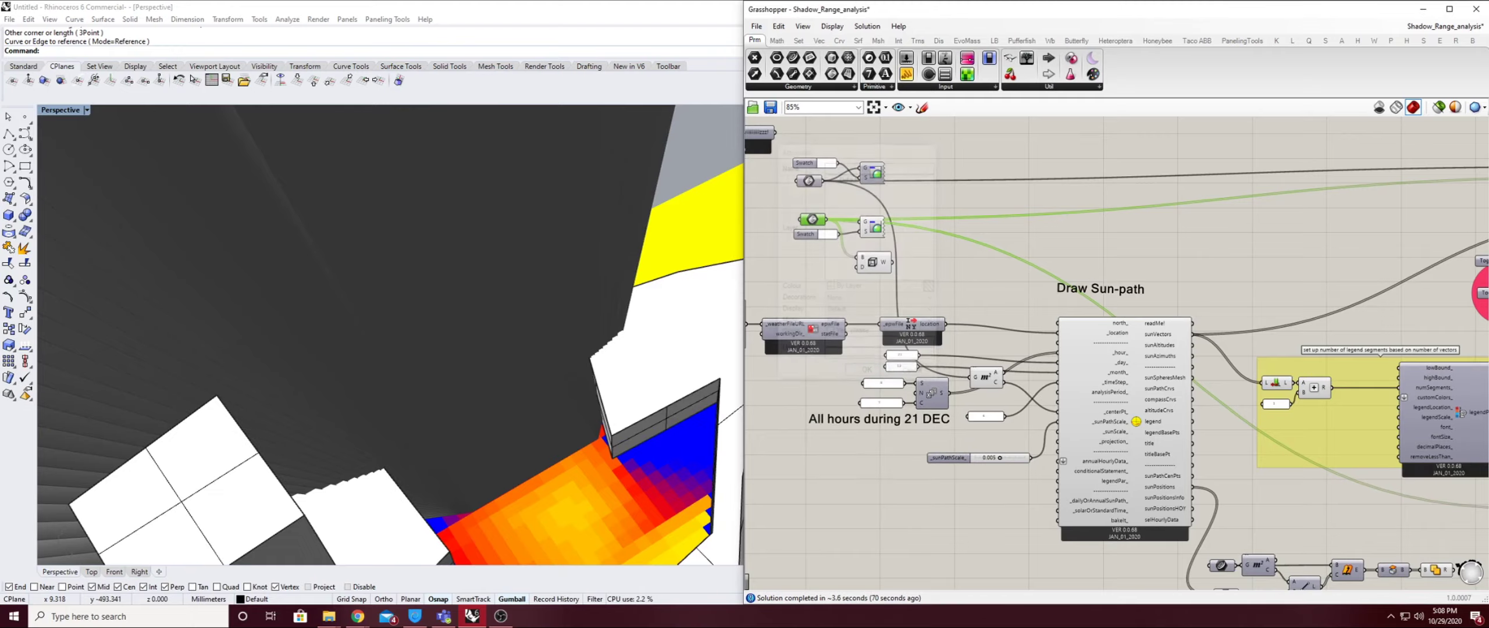
right_click_drag(524, 442, 604, 325)
scroll(886, 320, "down", 4)
right_click_drag(887, 319, 758, 286)
Add a Brep parameter below the sun-volume components and set it to the selected courtyard block polysurface
double_click(1058, 405)
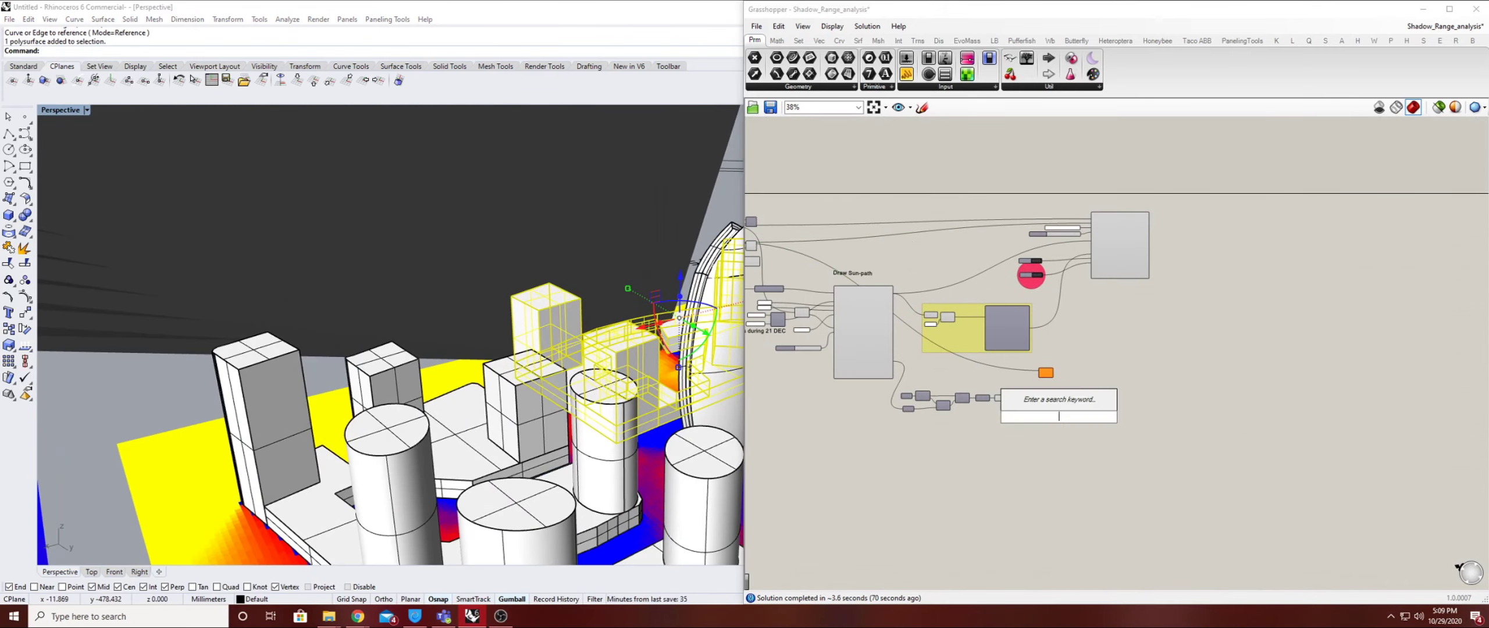
type("brep")
key("Return")
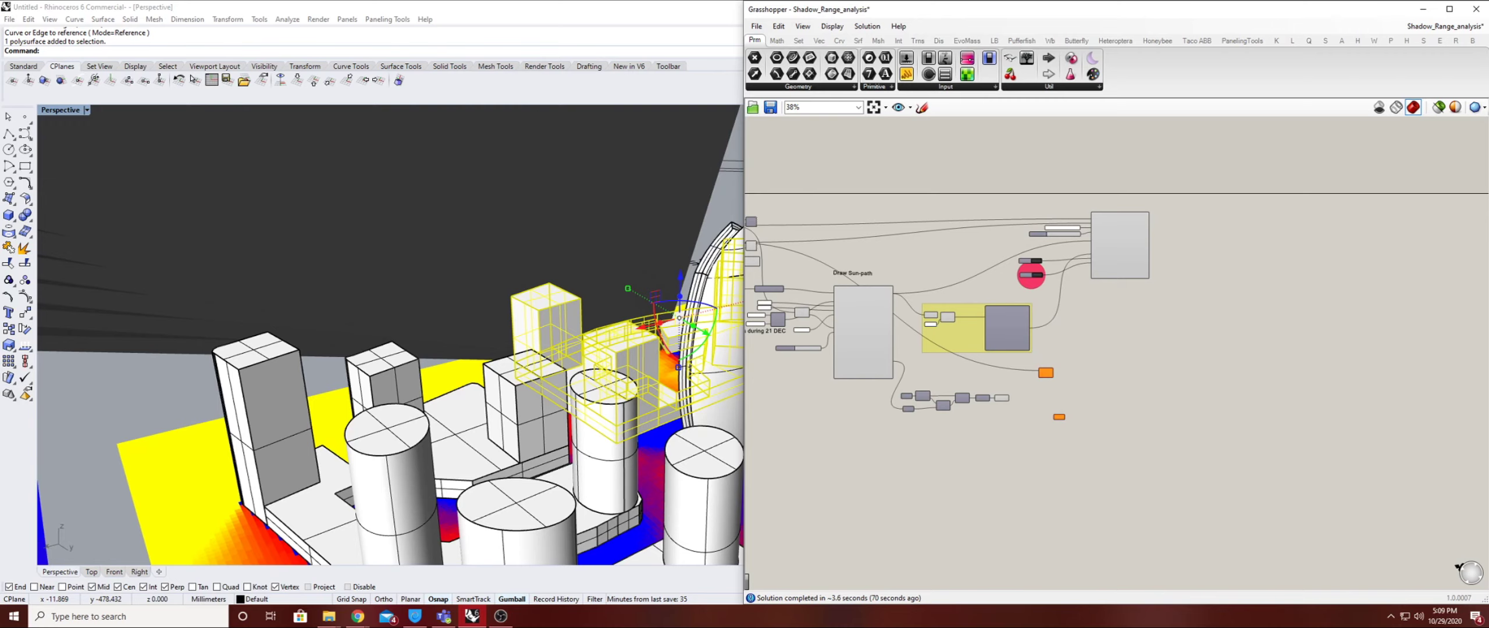
scroll(1048, 423, "up", 3)
right_click(1066, 412)
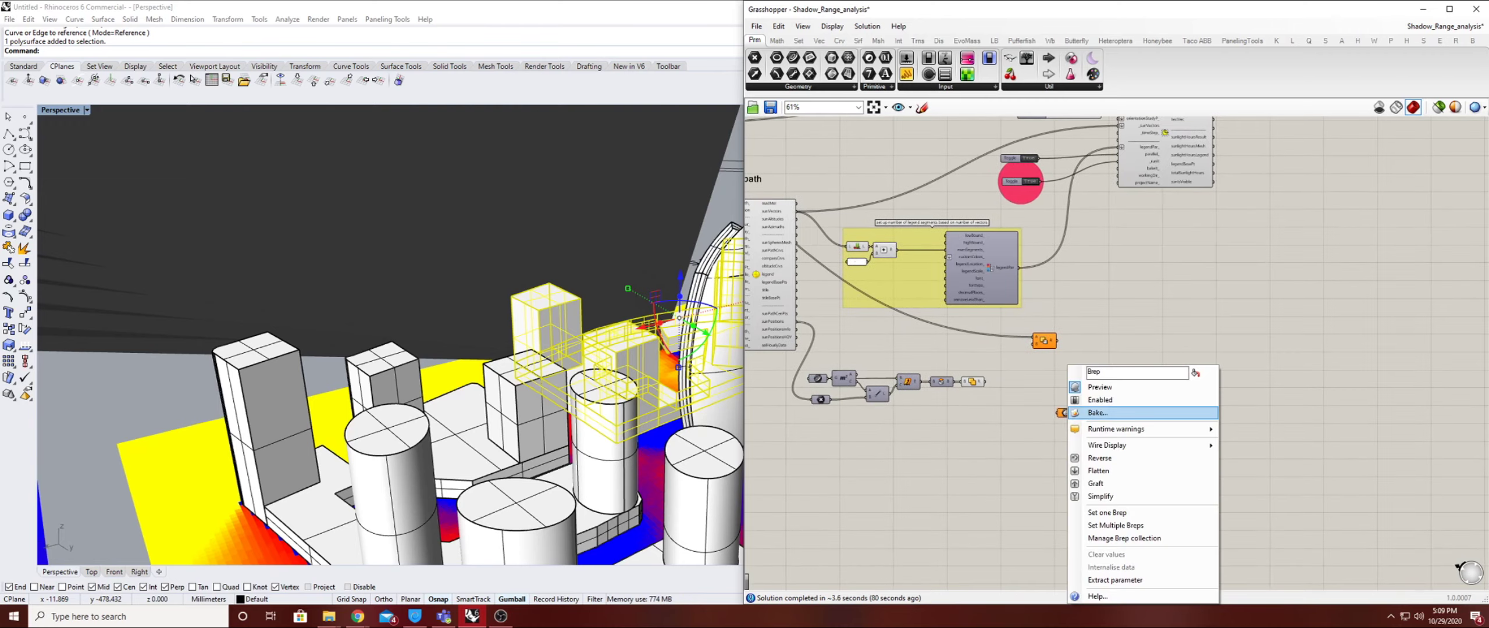
left_click(1099, 513)
Place the new Brep parameter before the solid boolean component and connect it to the A input
scroll(1072, 437, "up", 2)
left_click_drag(1063, 402, 936, 318)
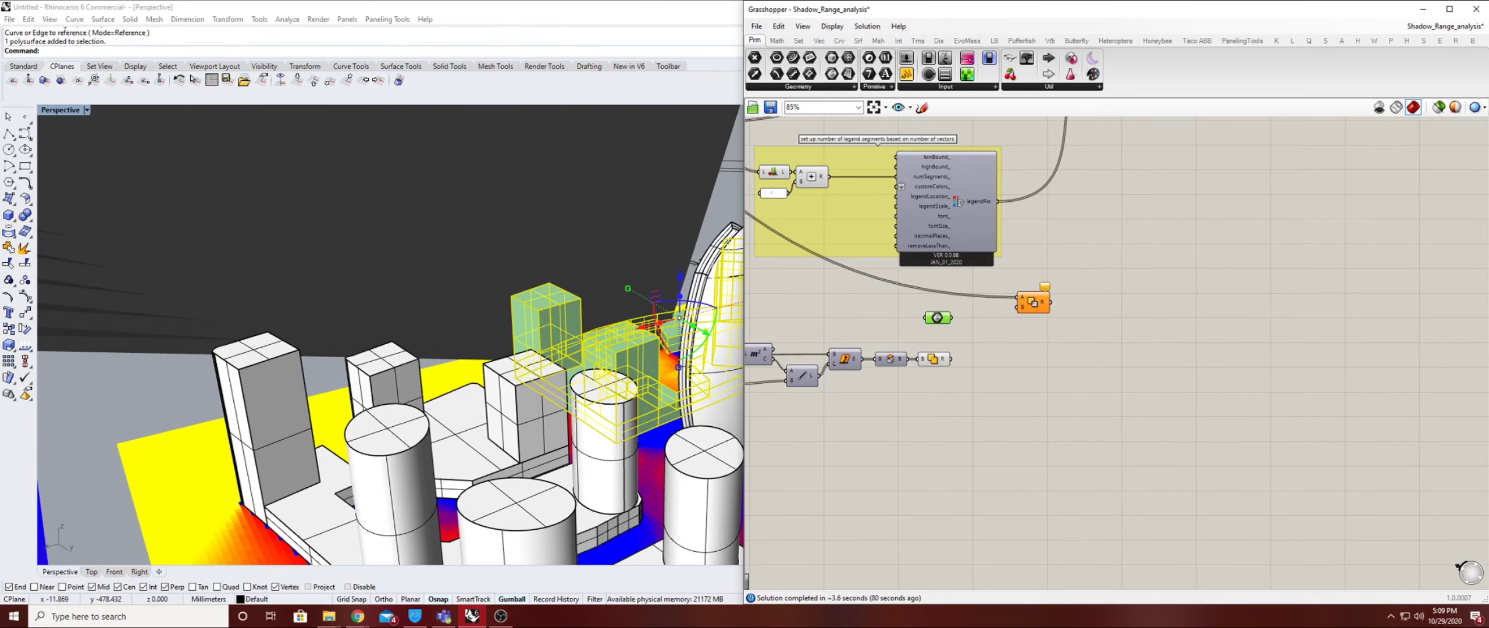
right_click_drag(407, 291, 477, 325)
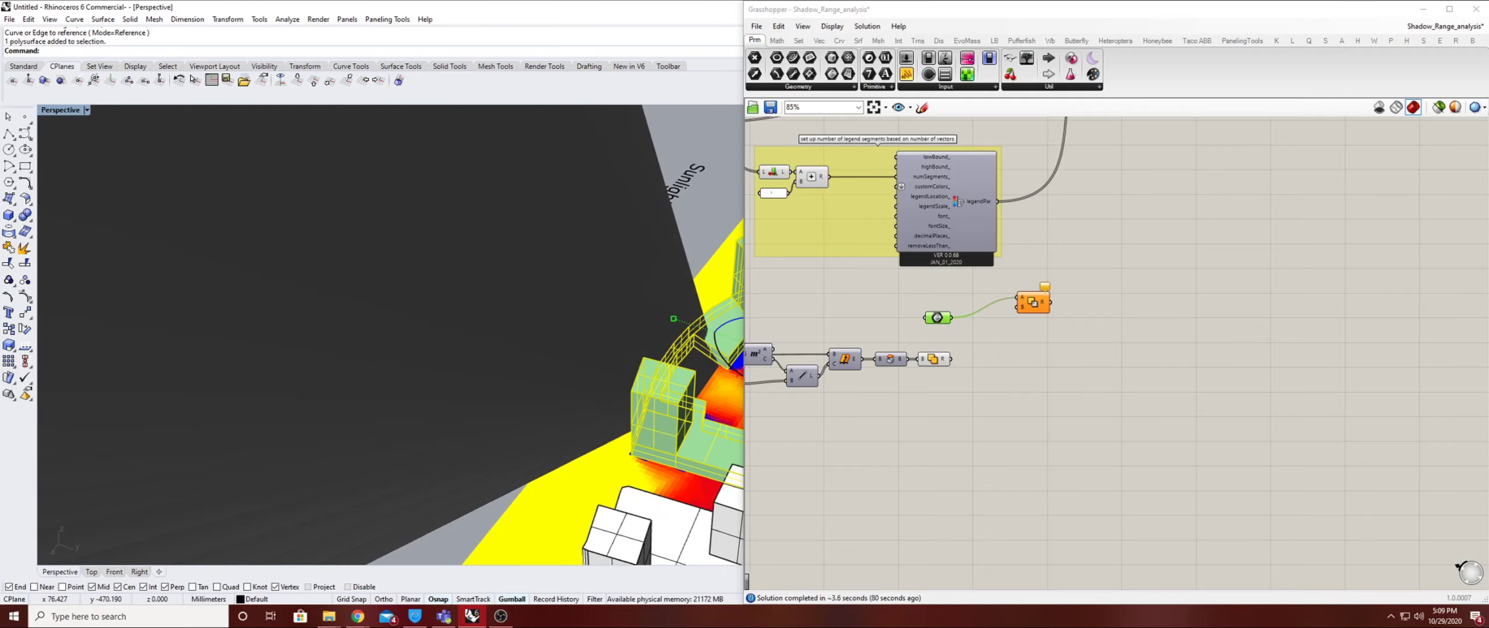
scroll(954, 325, "up", 1)
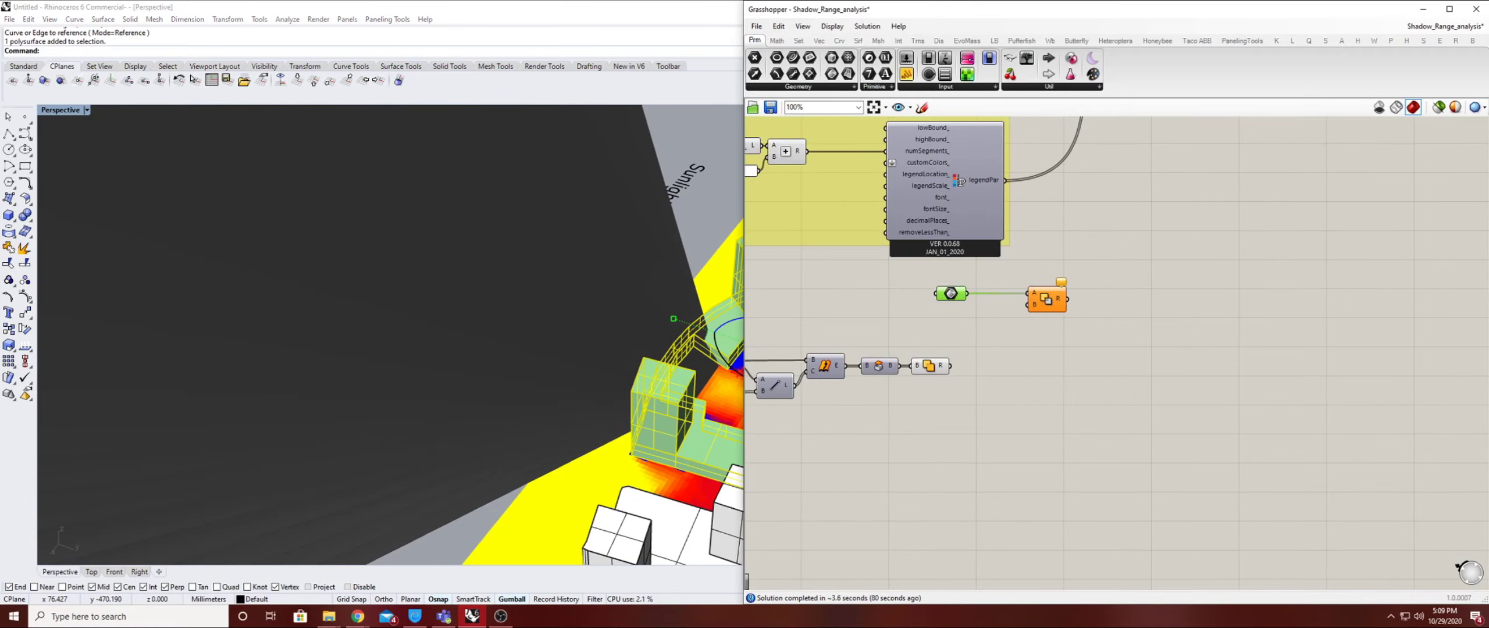
scroll(698, 340, "down", 7)
right_click_drag(698, 340, 643, 343)
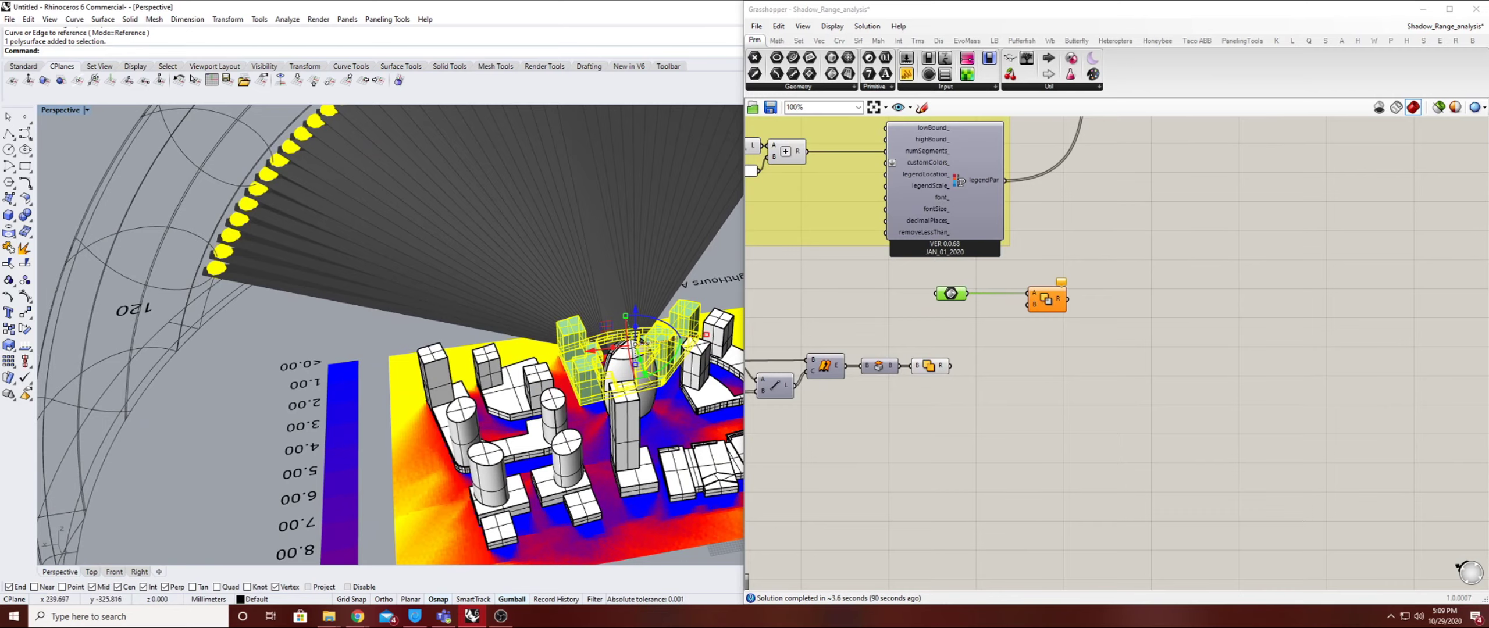
Inspect the context buildings' Brep parameter and its Custom Preview component at the start of the definition
scroll(961, 182, "down", 1)
mouse_move(980, 167)
right_mouse_down()
mouse_move(1230, 166)
mouse_move(1424, 244)
right_mouse_up()
scroll(914, 247, "up", 2)
left_click(898, 226)
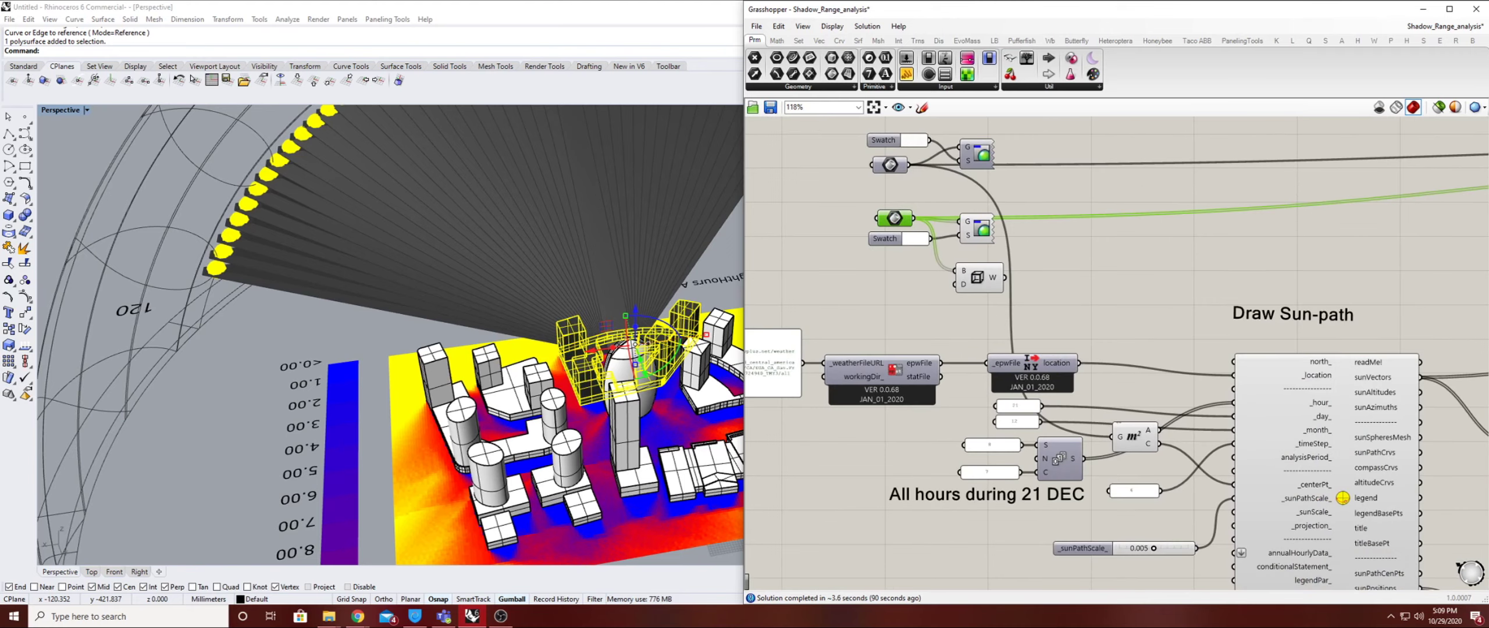
right_click(898, 226)
key("Escape")
right_click(898, 218)
left_click(942, 196)
left_click(977, 233)
Move the courtyard block's Brep parameter and the solid boolean component closer to the Solid Union component
scroll(977, 237, "down", 4)
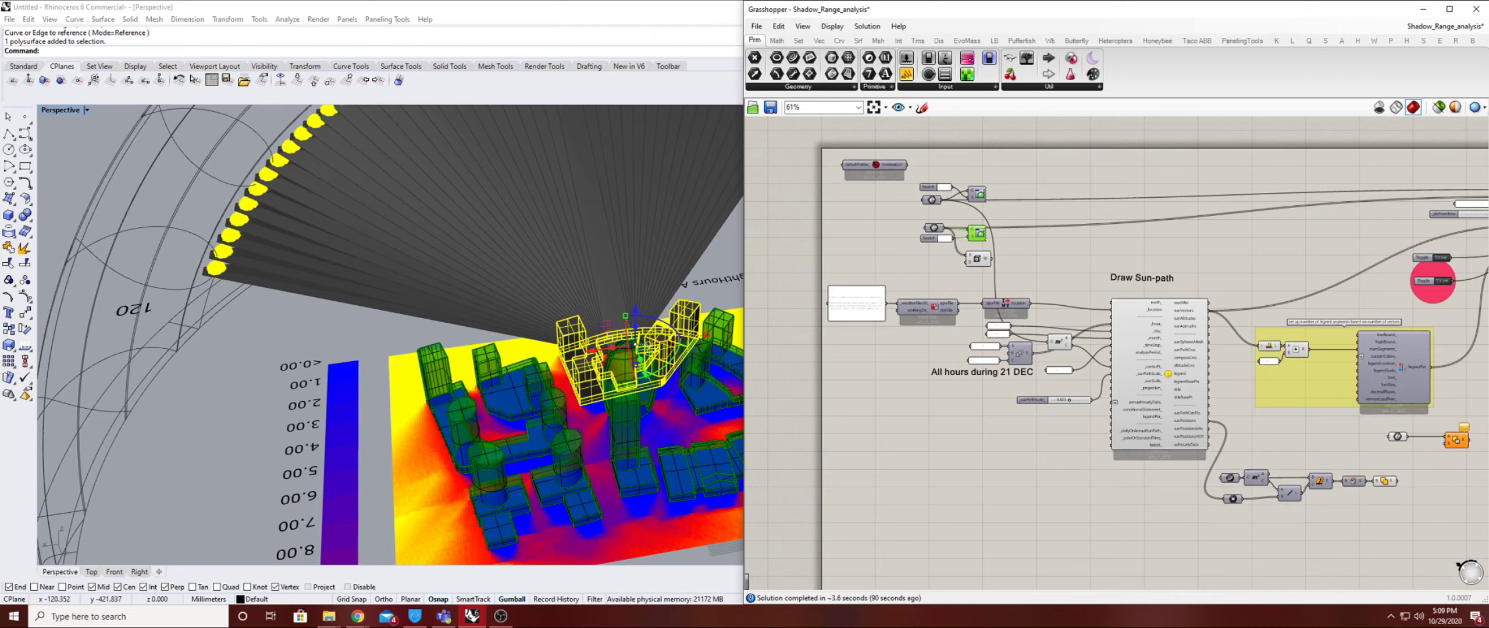
right_click_drag(1432, 423, 1057, 337)
left_click(1290, 399)
scroll(1058, 337, "up", 4)
left_click_drag(969, 340, 1135, 404)
left_click_drag(991, 366, 972, 384)
left_click(959, 412)
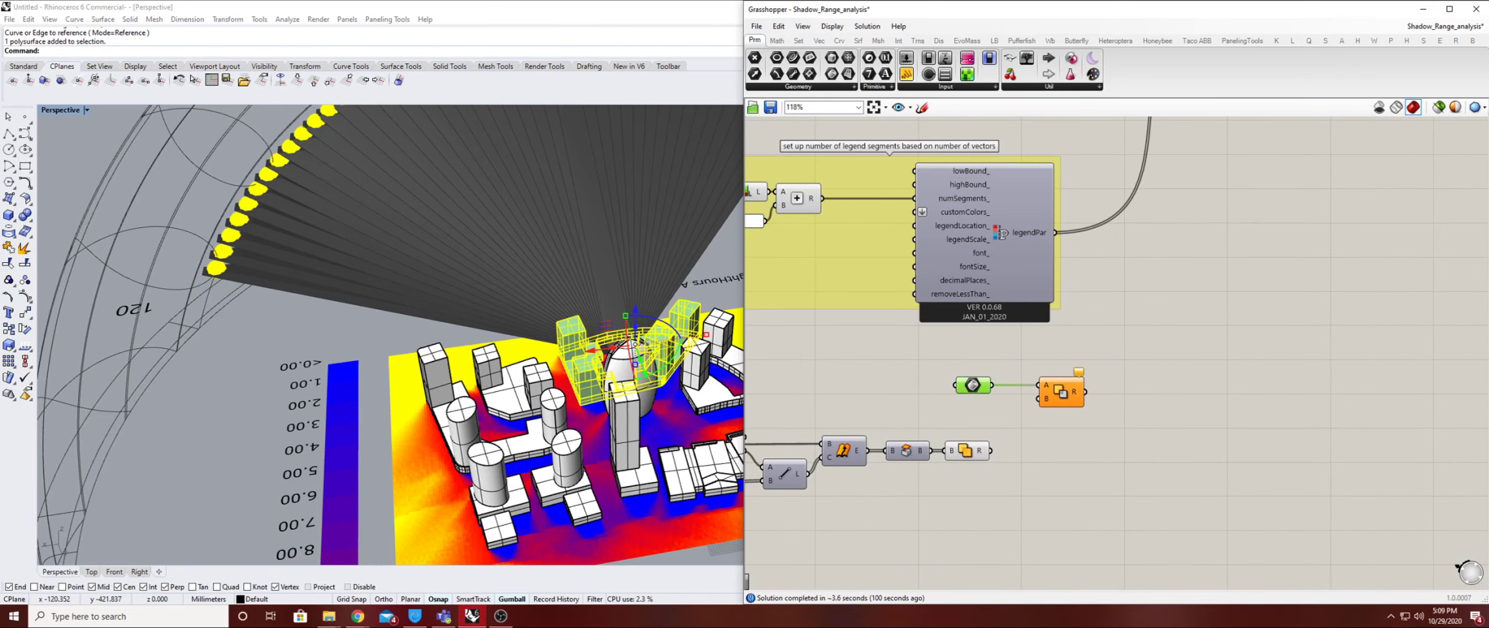
Check the baked buildings by selecting a single tower block, clear the selection, and view the whole sun-volume fan
scroll(996, 381, "up", 3)
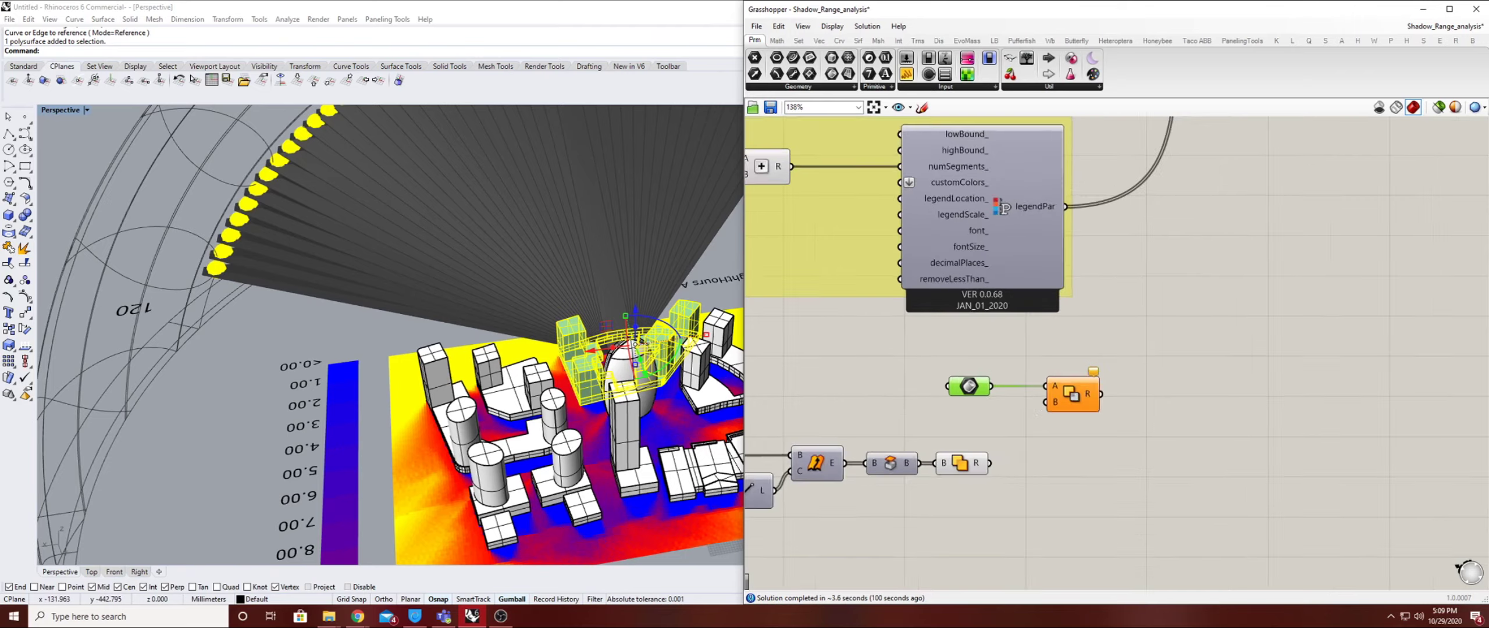
left_click(643, 428)
left_click(686, 449)
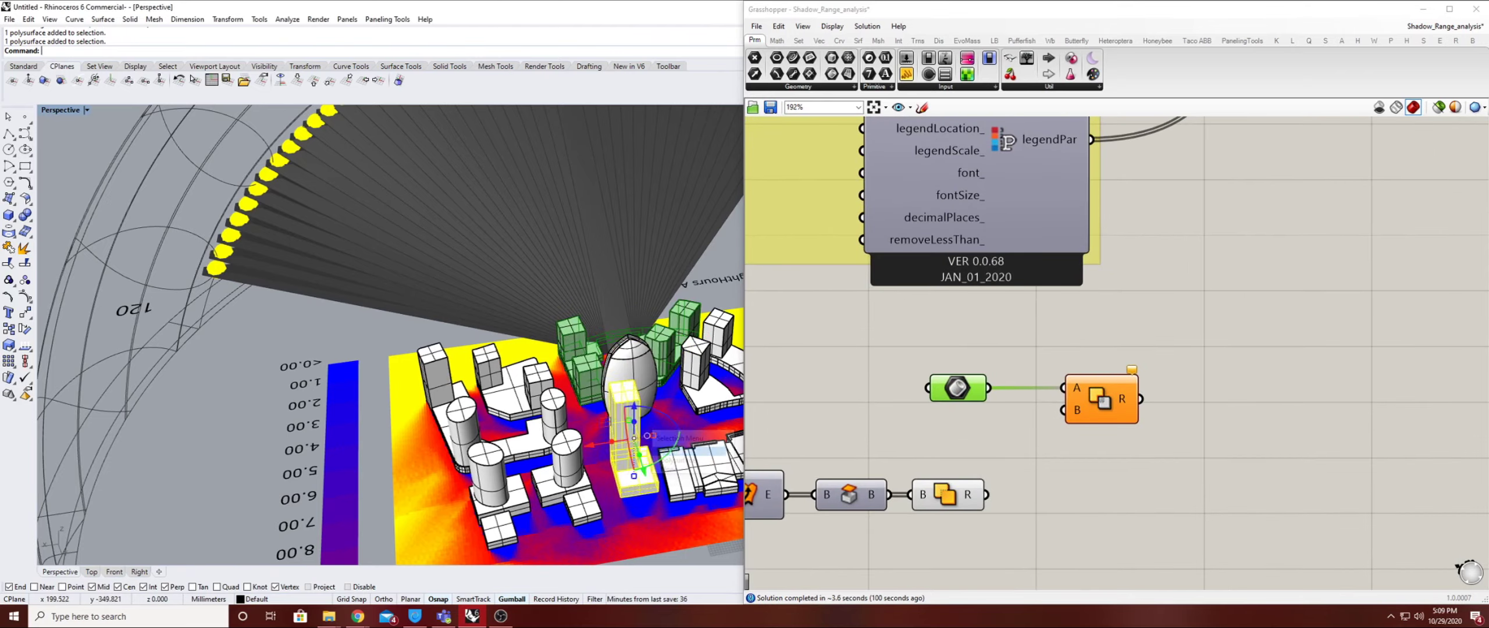
key("Escape")
scroll(504, 402, "down", 7)
scroll(503, 401, "up", 3)
scroll(390, 334, "down", 2)
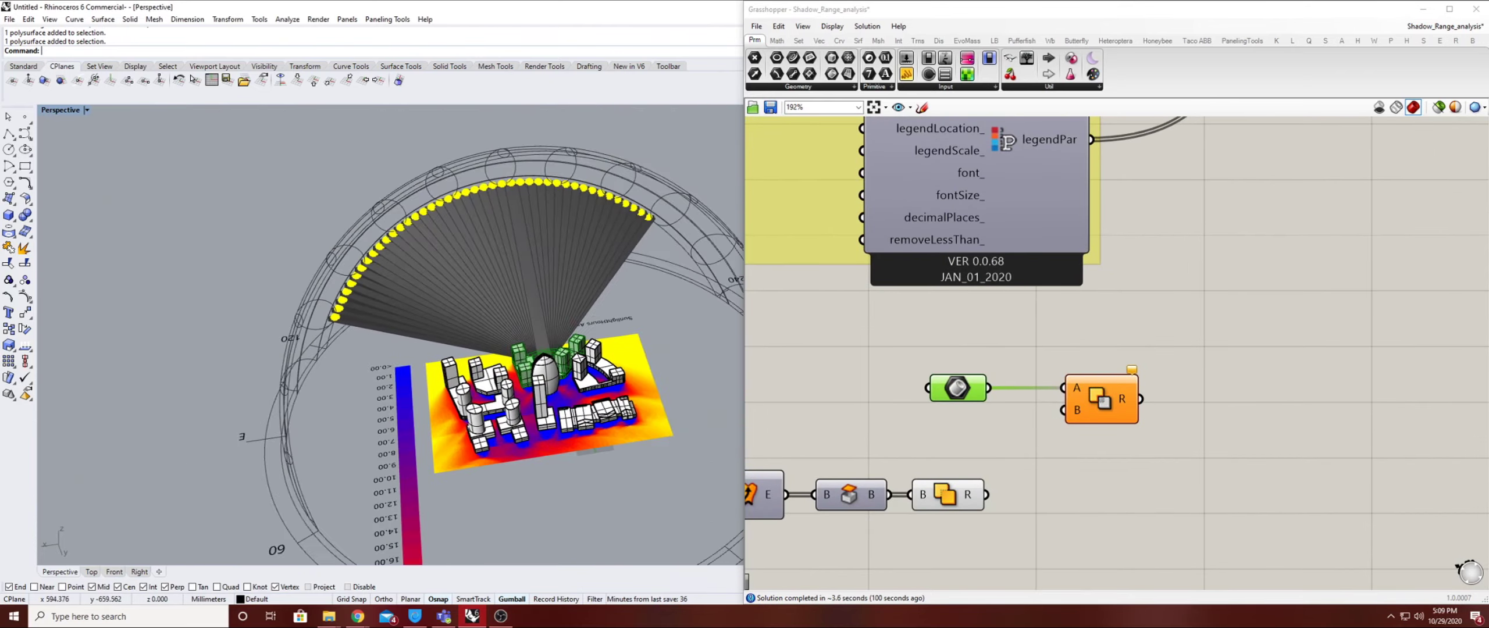
Select the baked building polysurfaces and the curve in Rhino and hide them
left_click_drag(675, 436, 675, 436)
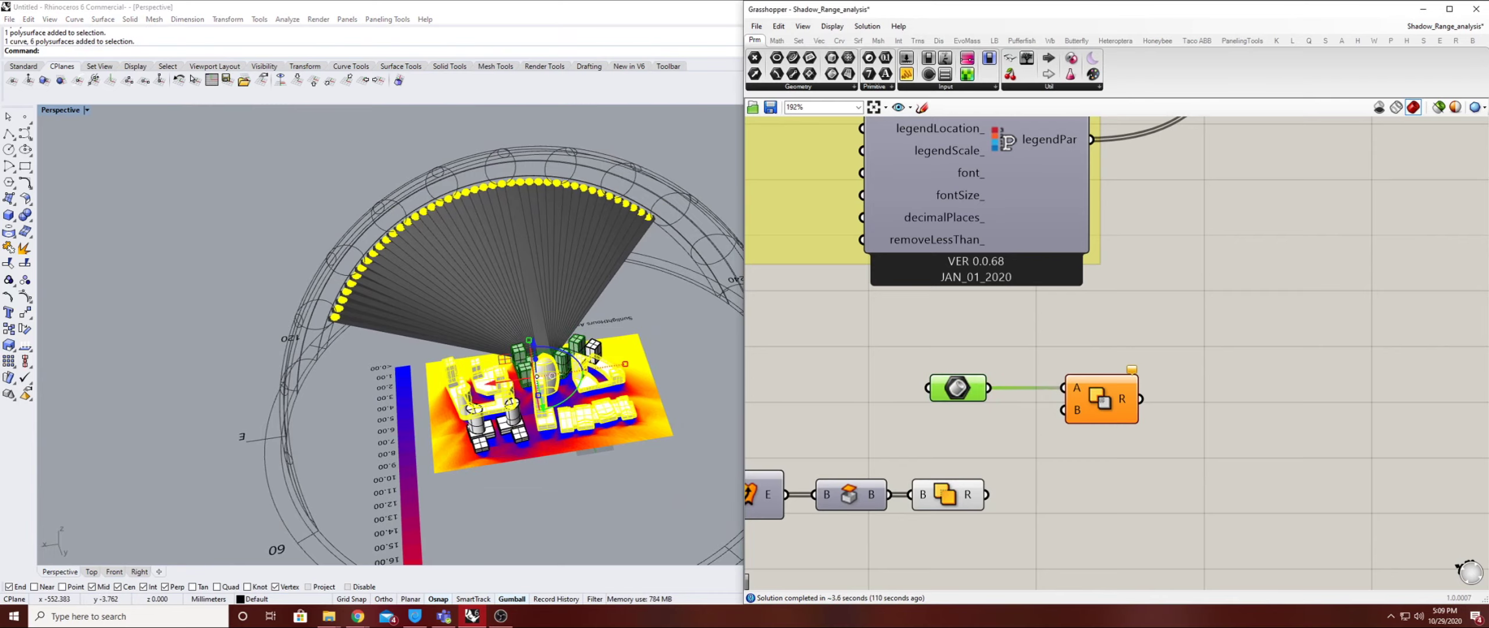
scroll(950, 352, "up", 2)
left_click(949, 352)
left_click_drag(415, 485, 655, 299)
key("Return")
Examine the sun-volume fan against the dark courtyard block and the sunlight-hours mesh from above and close up
scroll(553, 384, "down", 5)
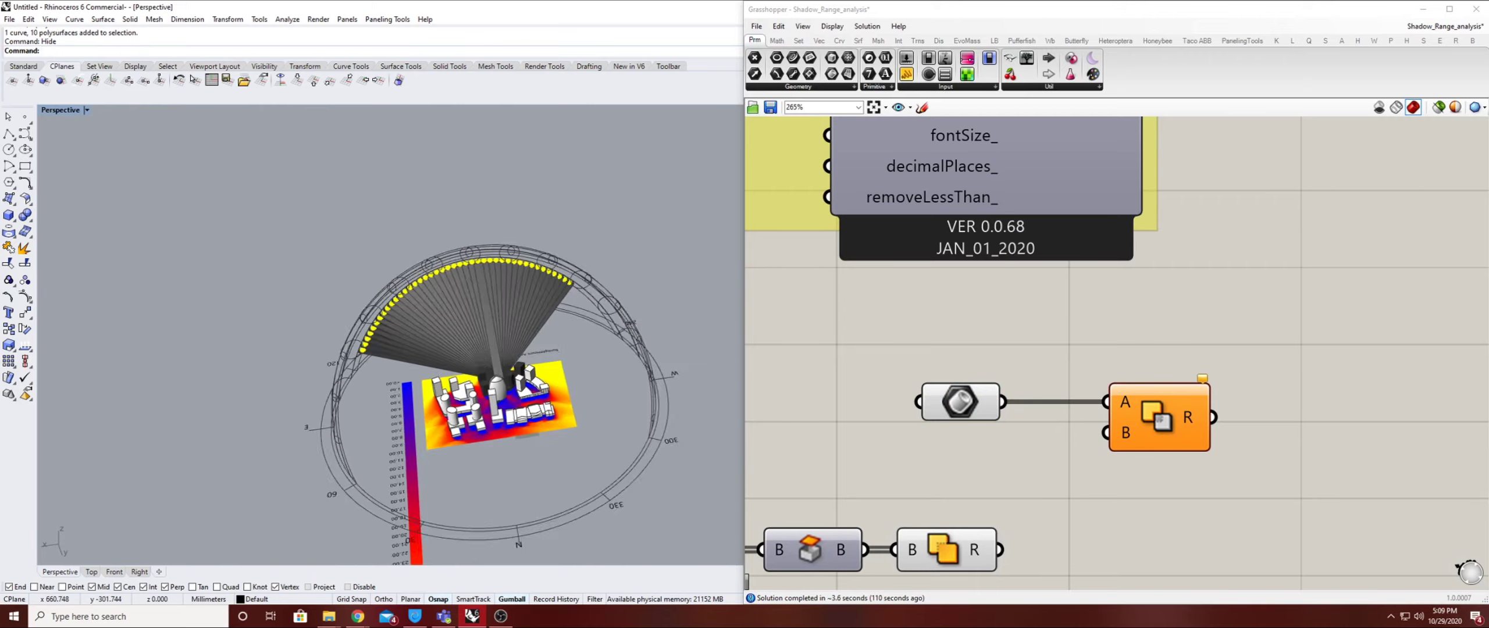
right_click_drag(553, 384, 674, 442)
right_click_drag(674, 495, 430, 390, "shift")
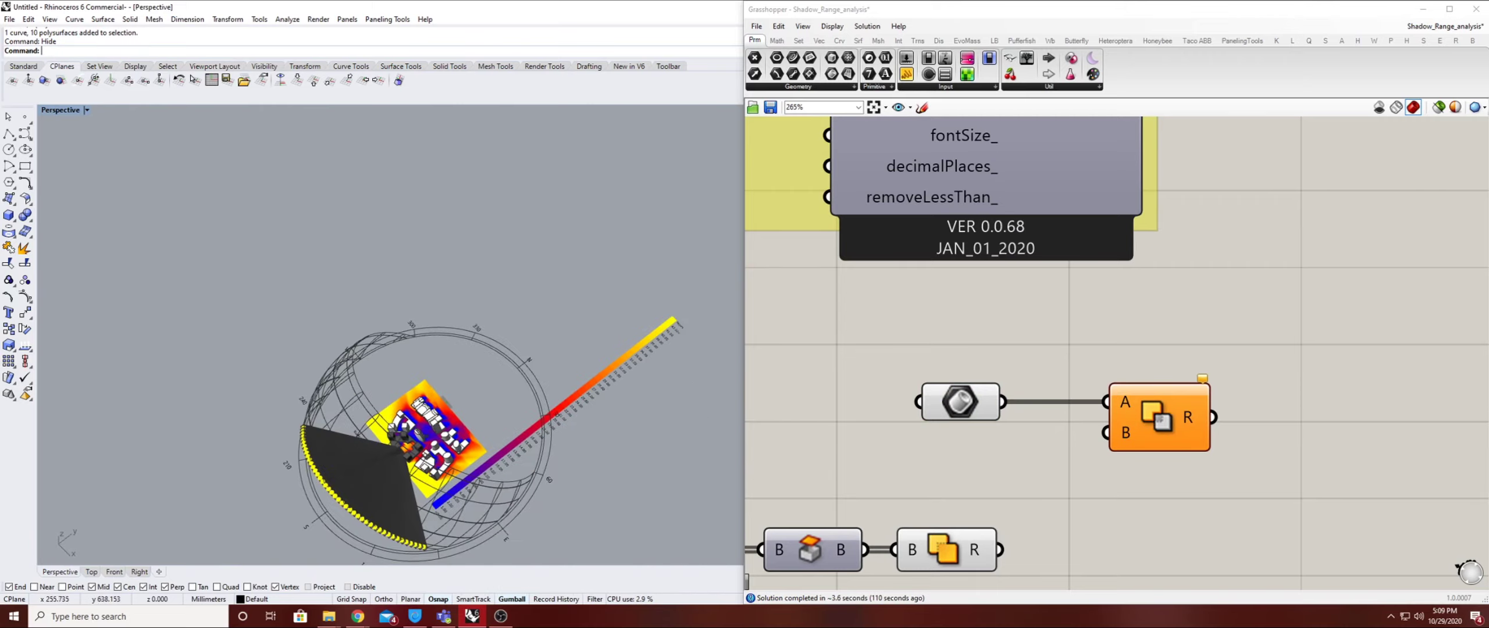
scroll(454, 396, "up", 8)
right_click_drag(407, 454, 517, 262, "shift")
scroll(428, 396, "up", 5)
scroll(1029, 346, "down", 4)
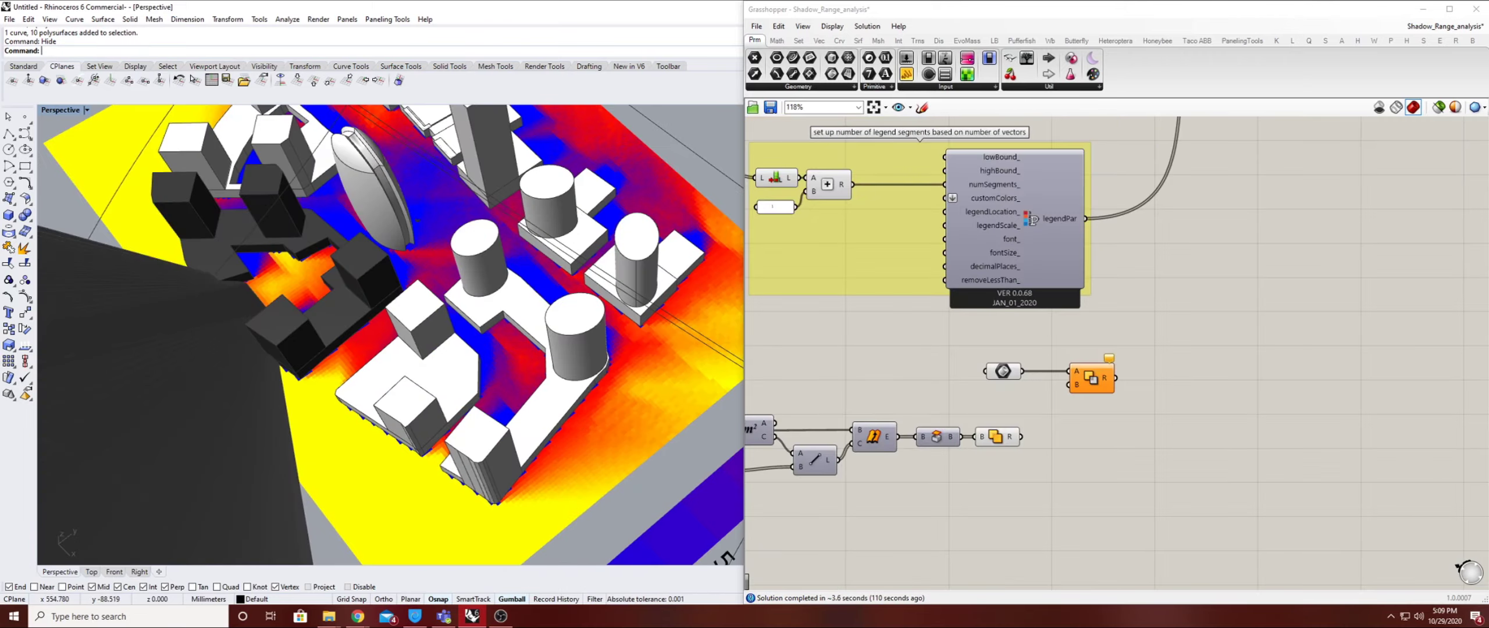
right_click_drag(1030, 346, 1006, 483)
scroll(1083, 206, "down", 2)
right_click_drag(1083, 207, 1079, 209)
scroll(586, 389, "down", 10)
right_click_drag(587, 389, 477, 337, "shift")
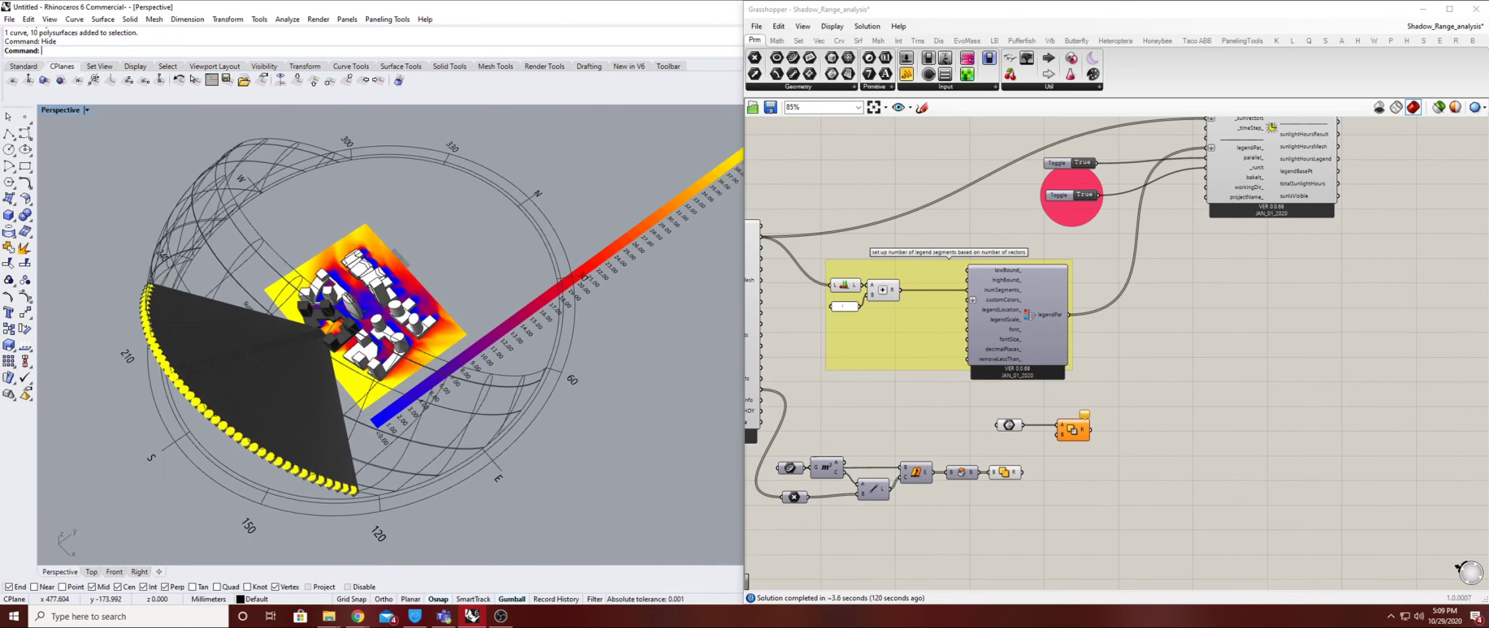
scroll(483, 337, "up", 6)
scroll(489, 343, "down", 3)
scroll(505, 378, "down", 2)
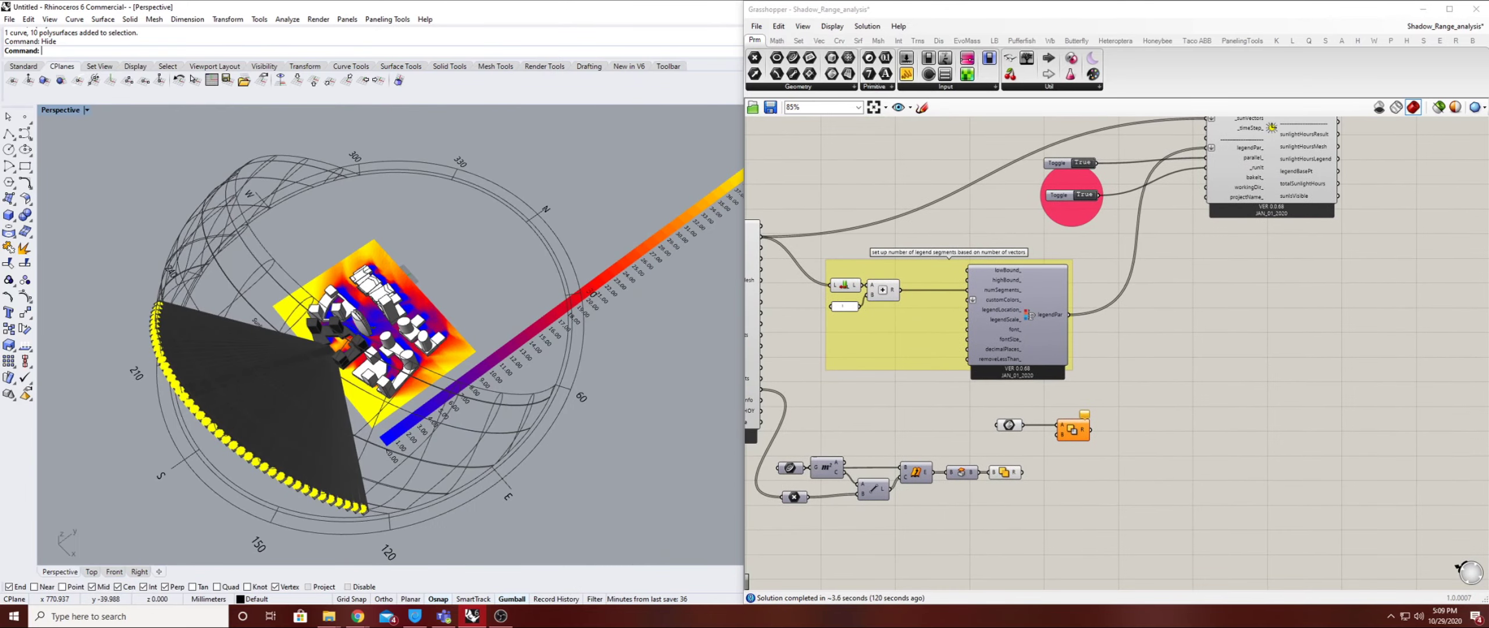
right_click_drag(505, 378, 390, 472, "shift")
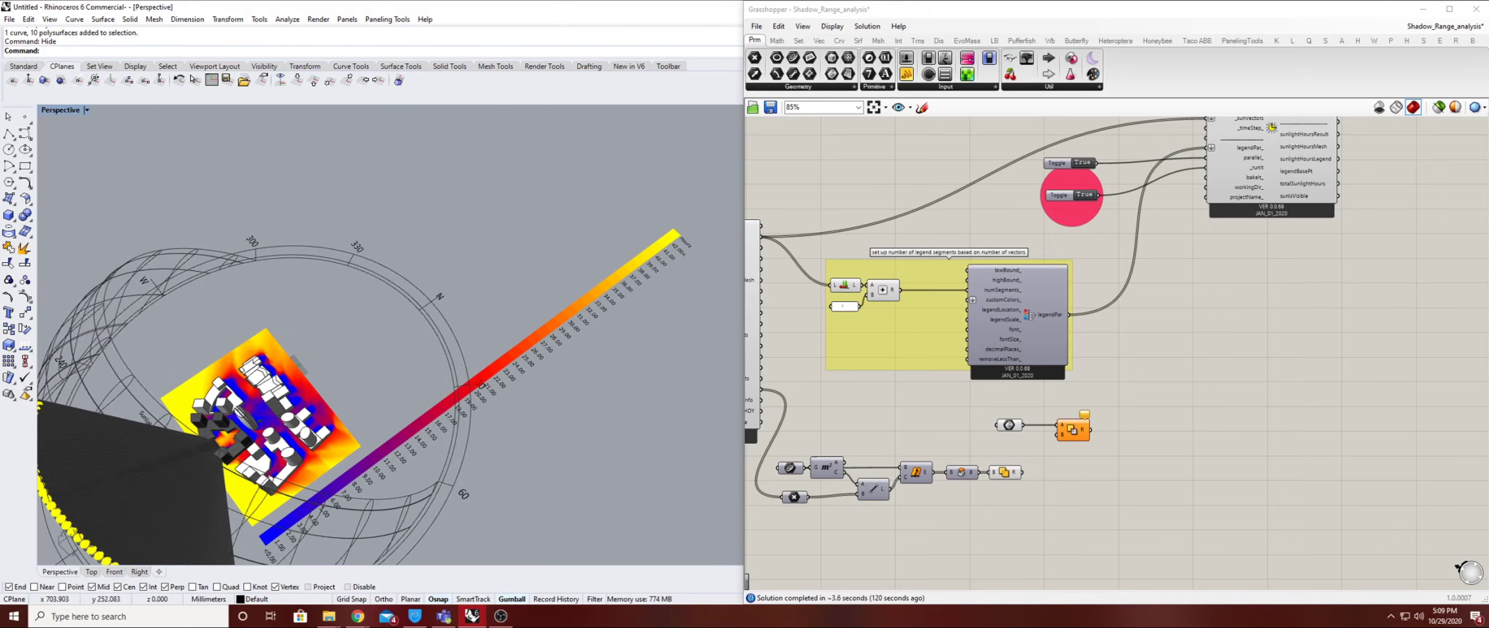
scroll(1100, 292, "down", 3)
Inspect the panel feeding the sun-path component's _timeStep_ input and review the sun volumes around the block
scroll(749, 315, "up", 9)
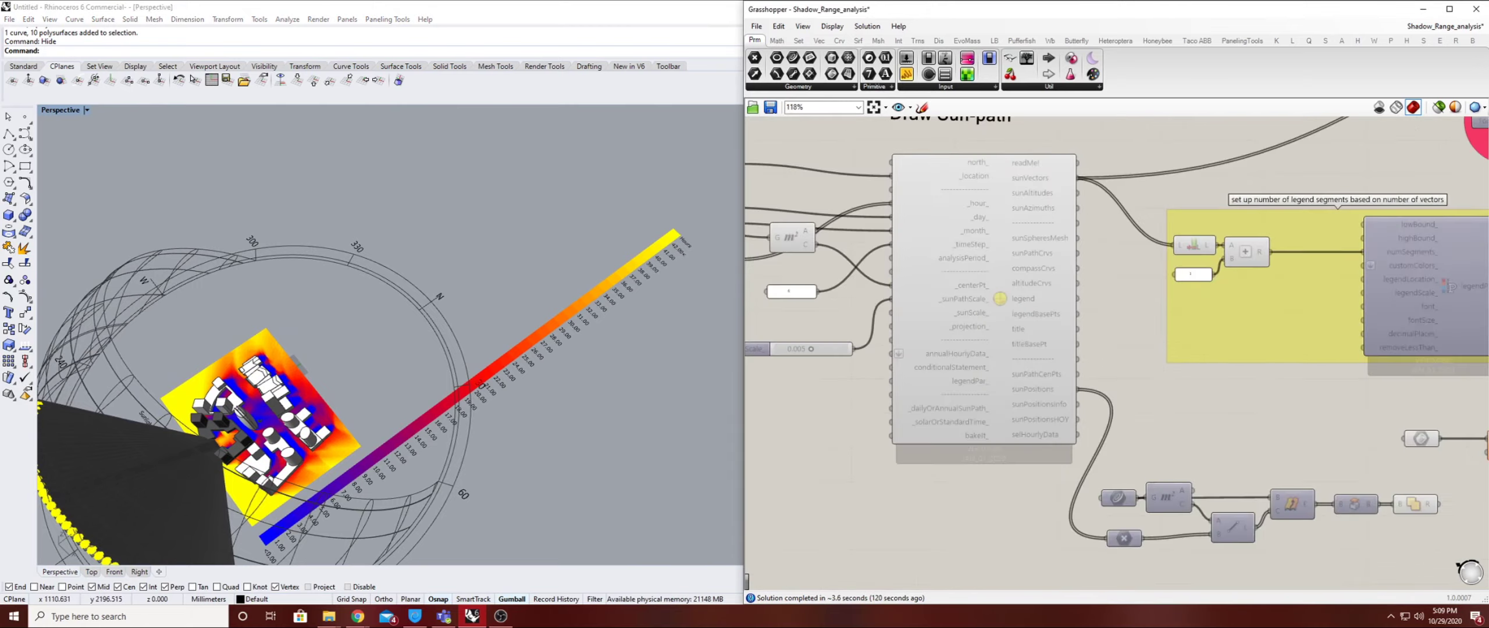
scroll(936, 314, "down", 4)
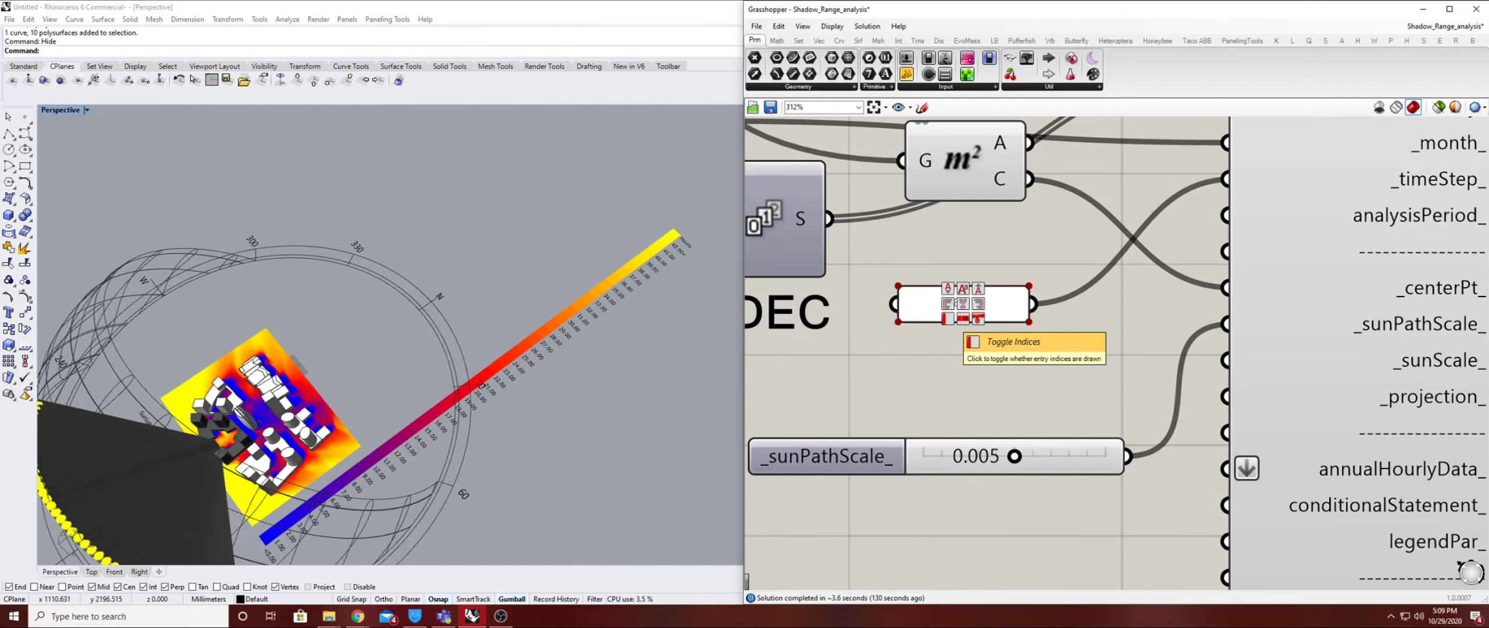
right_click_drag(936, 314, 796, 292)
right_click_drag(524, 348, 378, 326)
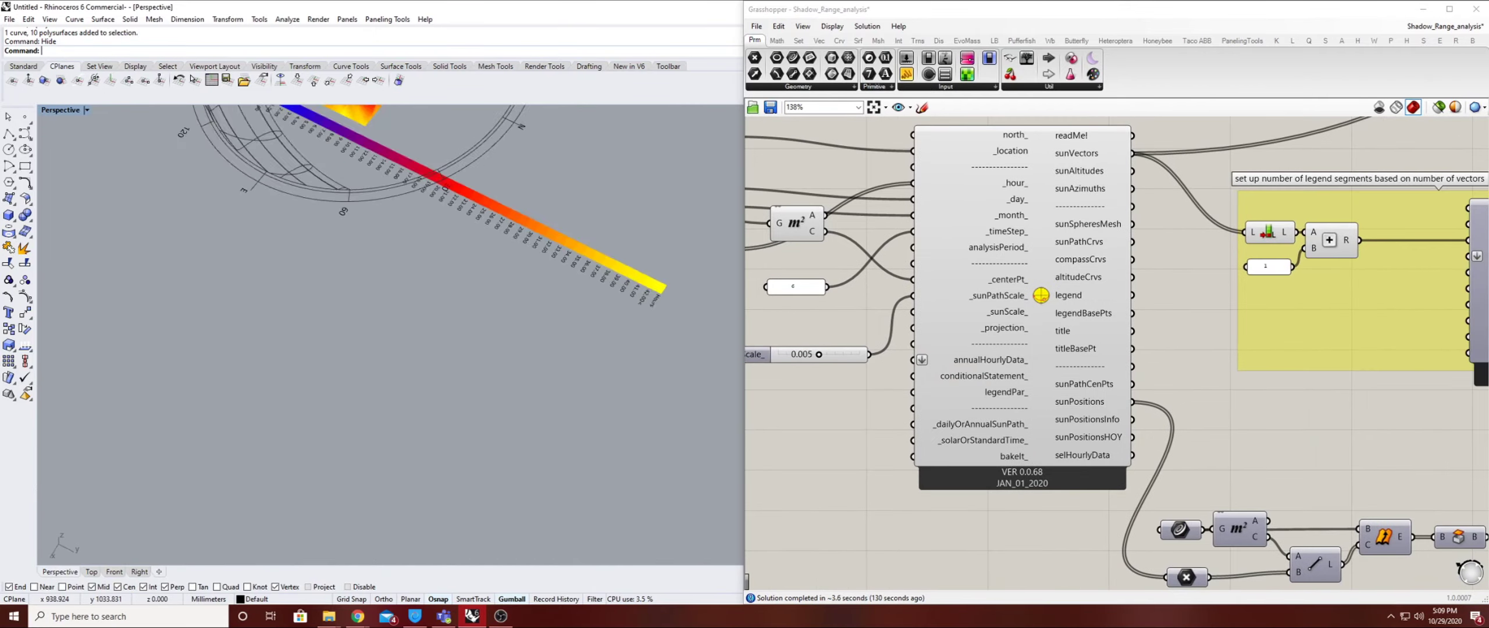
right_click_drag(465, 117, 532, 276, "shift")
scroll(532, 277, "up", 7)
right_click_drag(1404, 431, 1093, 349)
scroll(1093, 348, "down", 2)
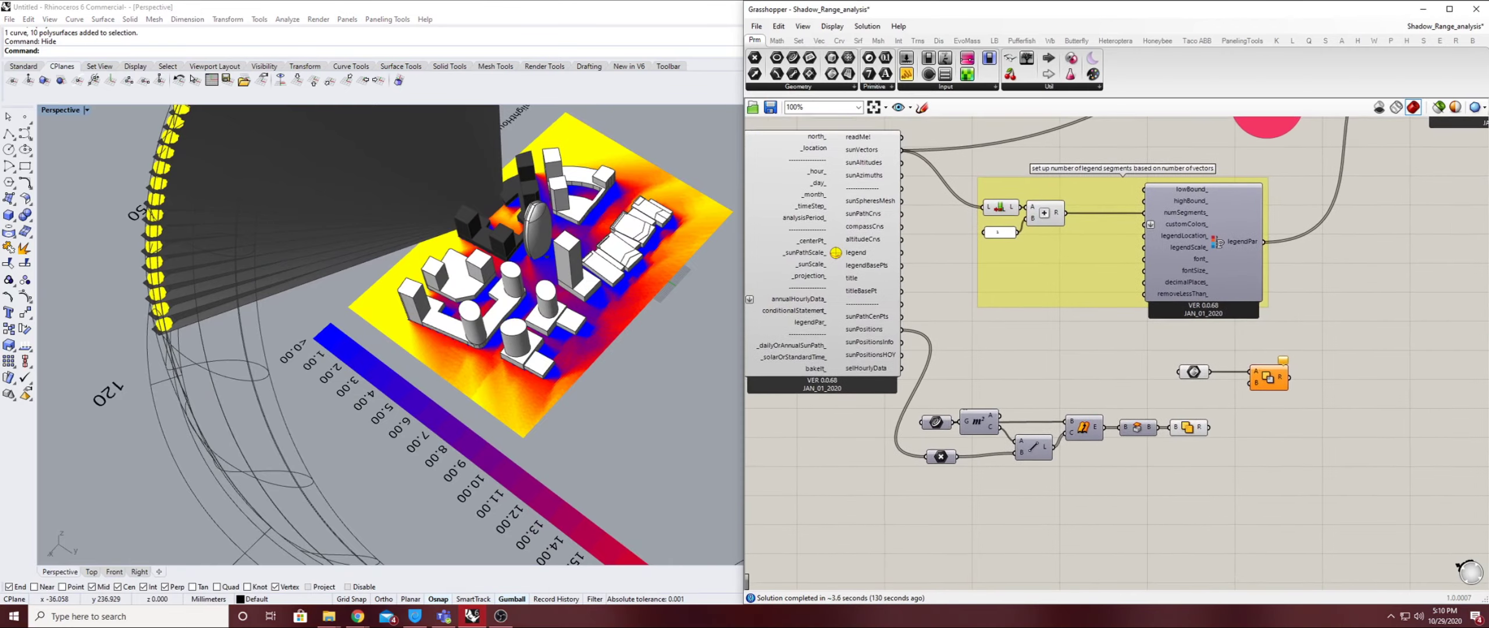
Connect the Solid Union result to the boolean's B input and turn off preview for the courtyard Brep, cap and union components
scroll(1221, 388, "up", 4)
right_click_drag(1221, 389, 1125, 393)
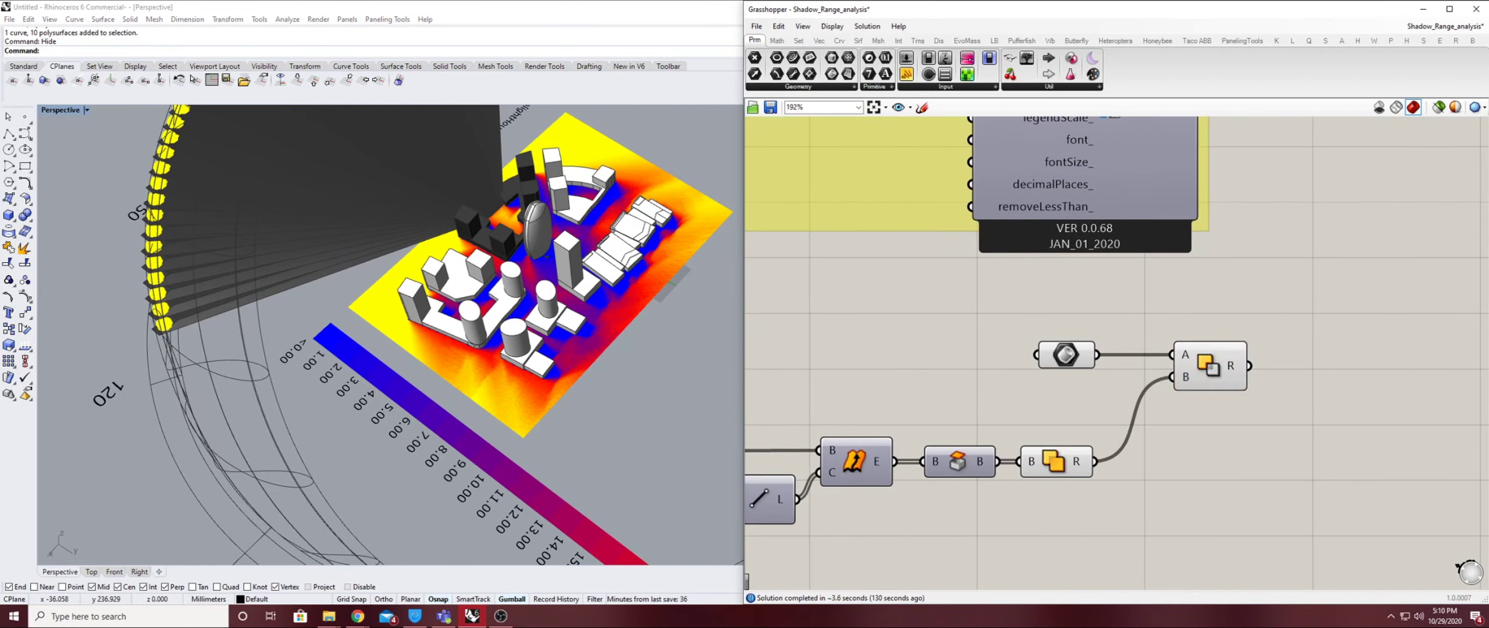
right_click_drag(1147, 309, 1135, 317)
left_click_drag(1135, 316, 966, 482)
right_click(1075, 307)
left_click(1098, 325)
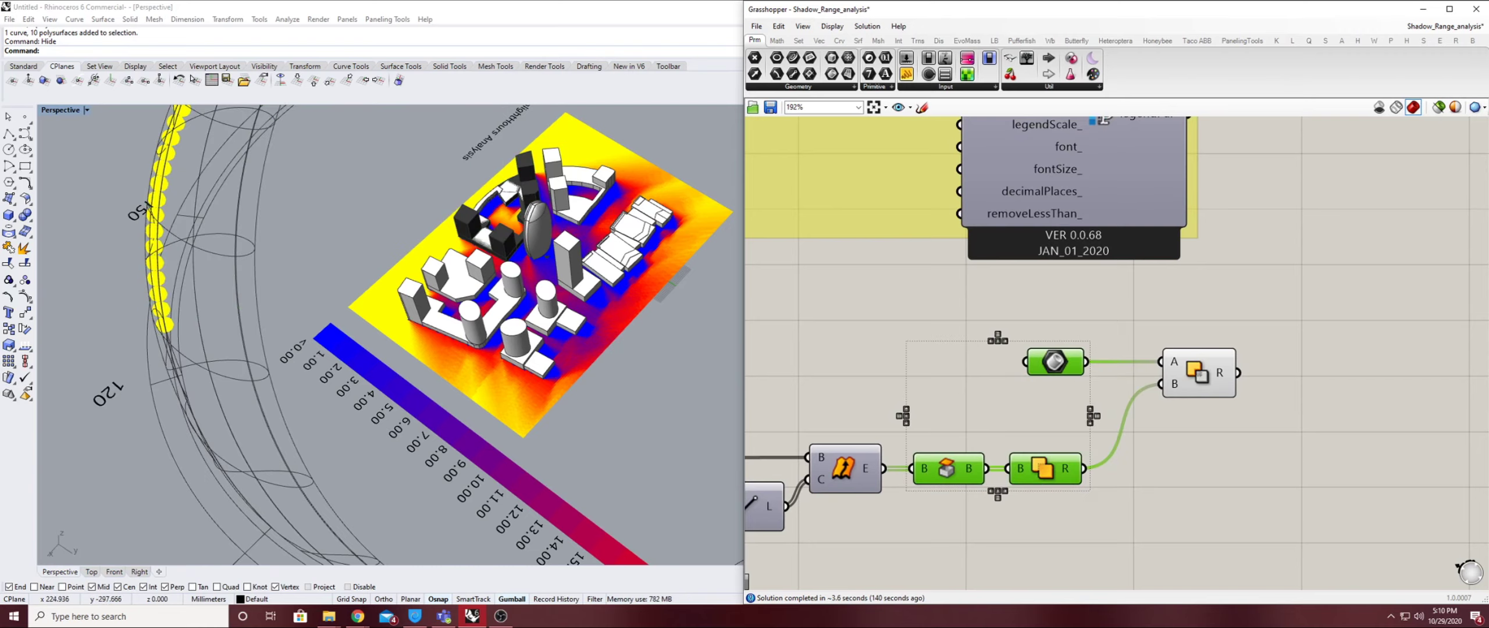
Highlight the solid boolean component's result to inspect the carved courtyard block
scroll(523, 244, "up", 5)
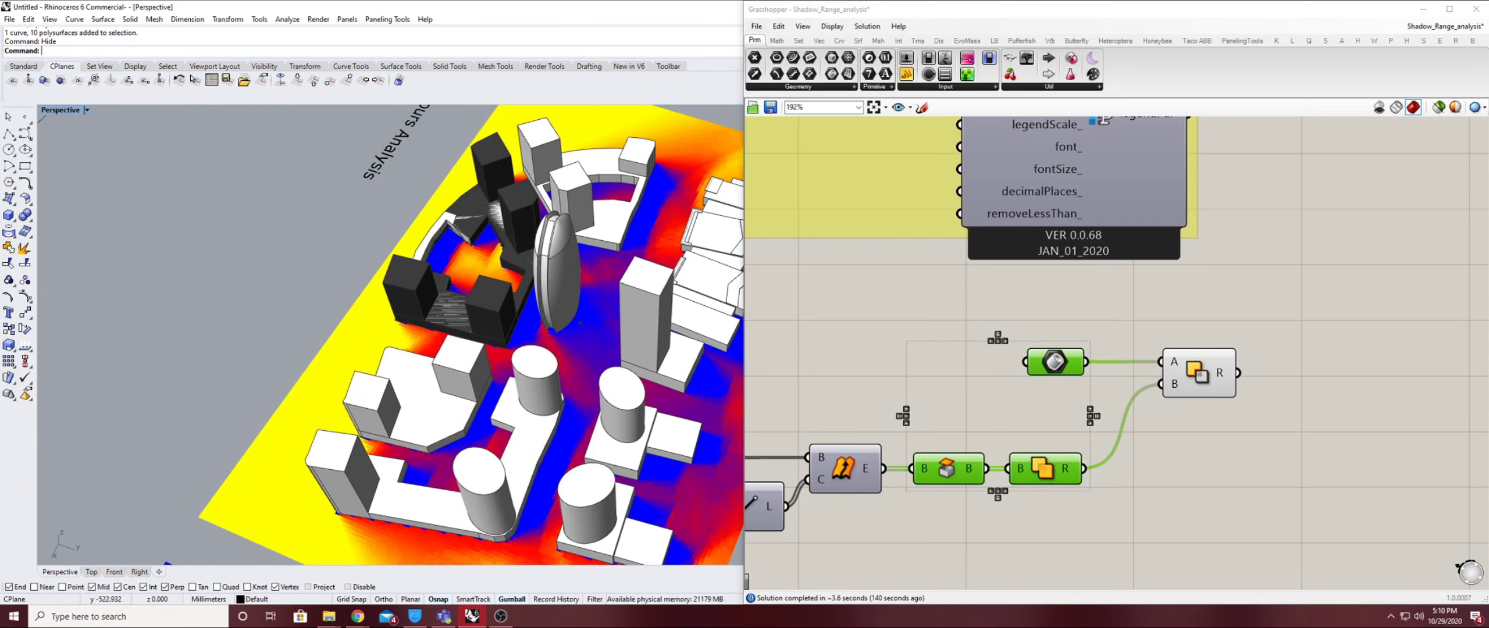
scroll(909, 306, "down", 7)
right_click_drag(1154, 349, 1189, 352)
left_click(1189, 353)
scroll(1190, 353, "up", 2)
left_click(1136, 343)
scroll(1029, 330, "down", 3)
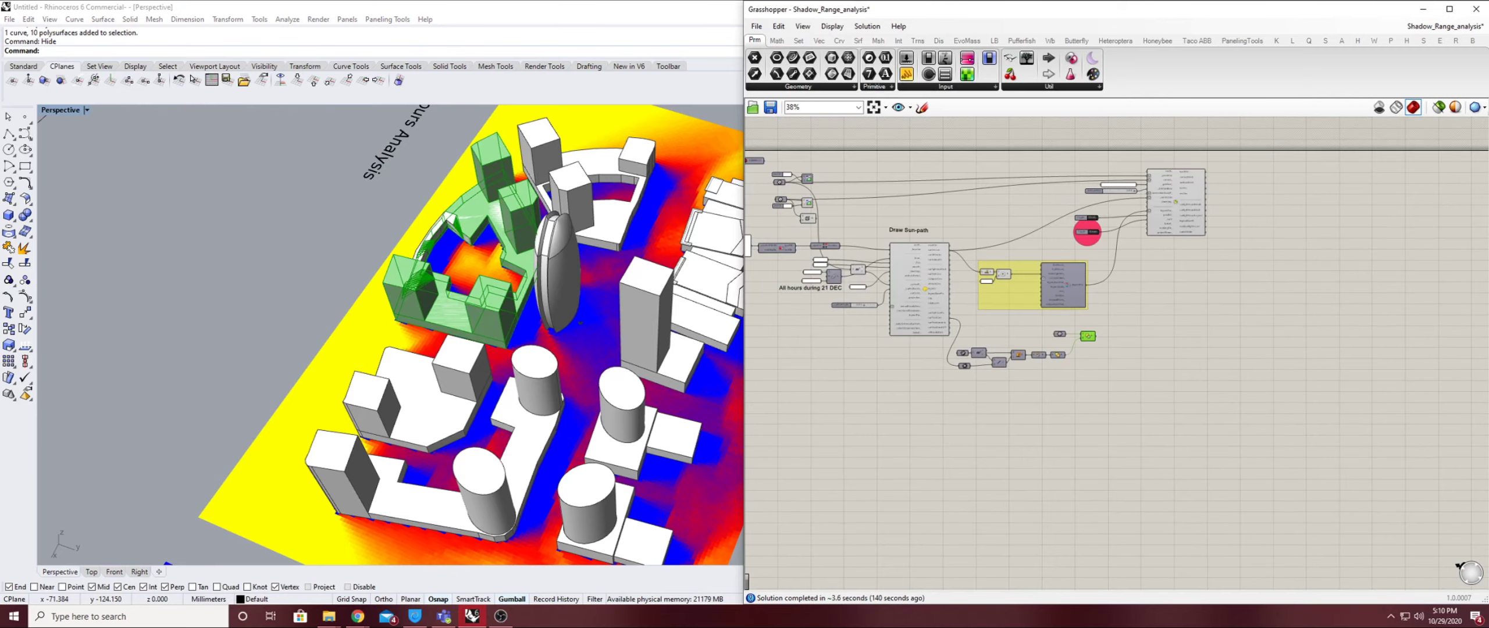
Turn off the preview of the context buildings' Custom Preview component at the start of the definition
right_click_drag(790, 209, 959, 339)
scroll(959, 339, "up", 4)
left_click(999, 343)
scroll(997, 352, "up", 3)
left_click(996, 311)
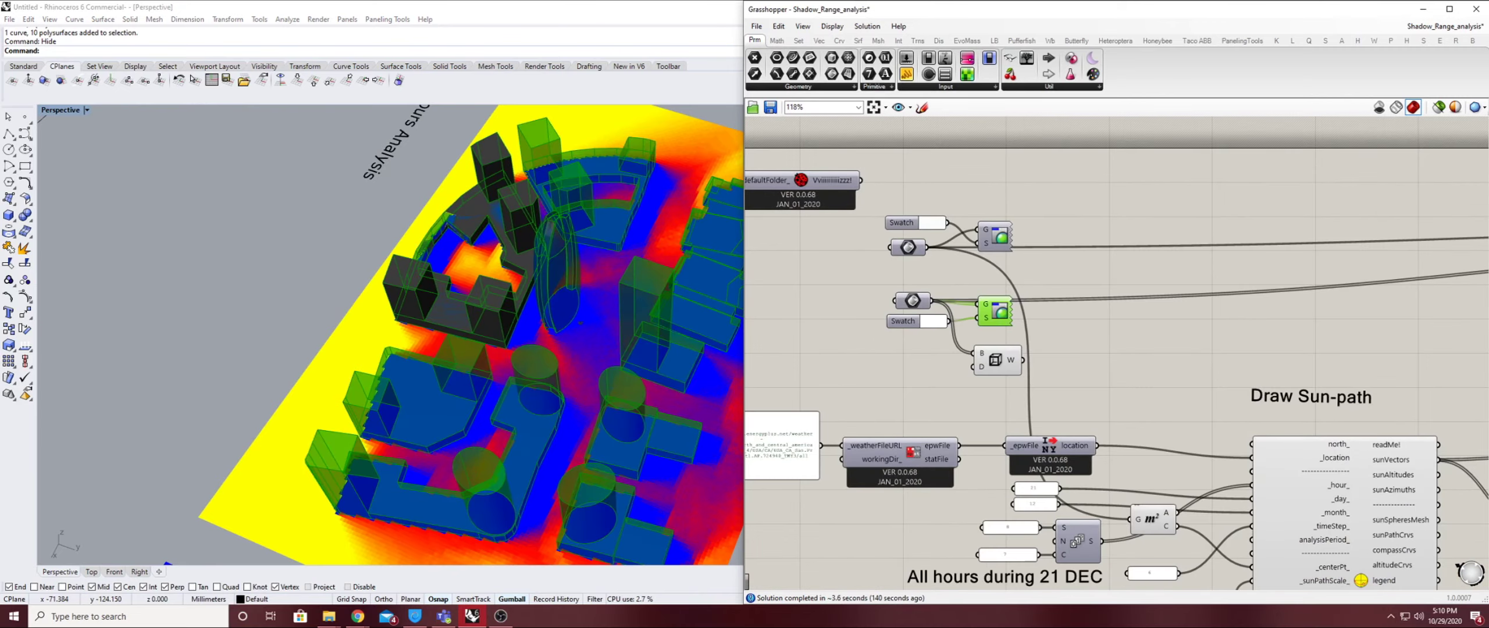
right_click(997, 303)
left_click(1023, 327)
Examine the carved courtyard block and its sunlit inner court from several angles and close up
mouse_move(523, 349)
right_mouse_down()
mouse_move(547, 273)
mouse_move(605, 343)
mouse_move(471, 345)
mouse_move(494, 355)
mouse_move(506, 407)
right_mouse_up()
scroll(471, 345, "up", 5)
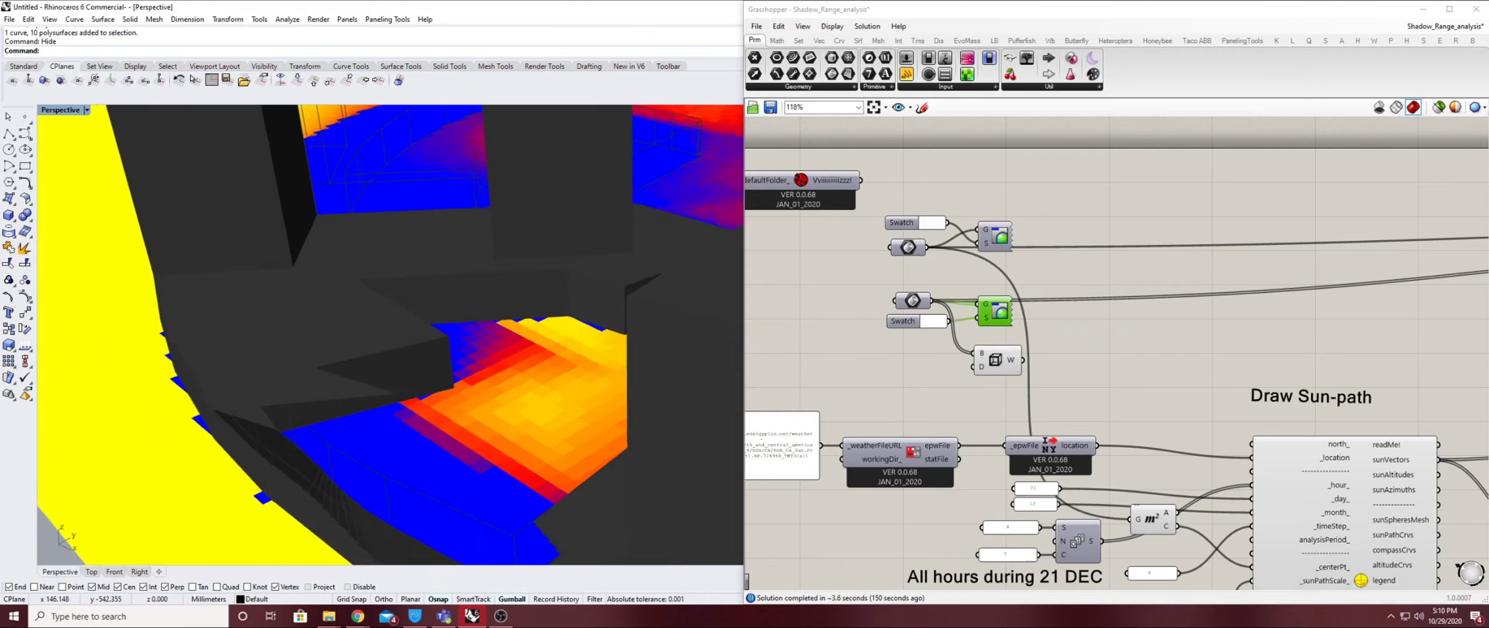
scroll(372, 407, "down", 5)
right_click_drag(372, 407, 407, 396)
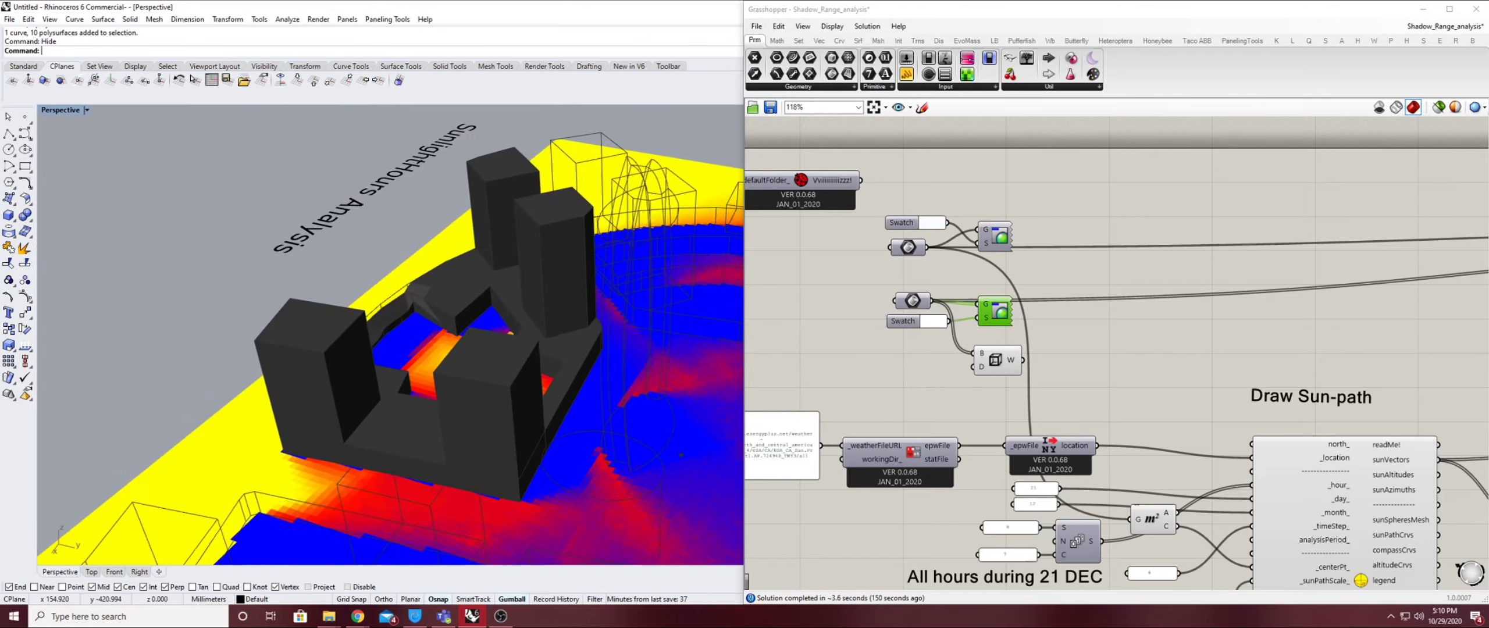
right_click_drag(581, 384, 511, 388)
scroll(506, 302, "up", 5)
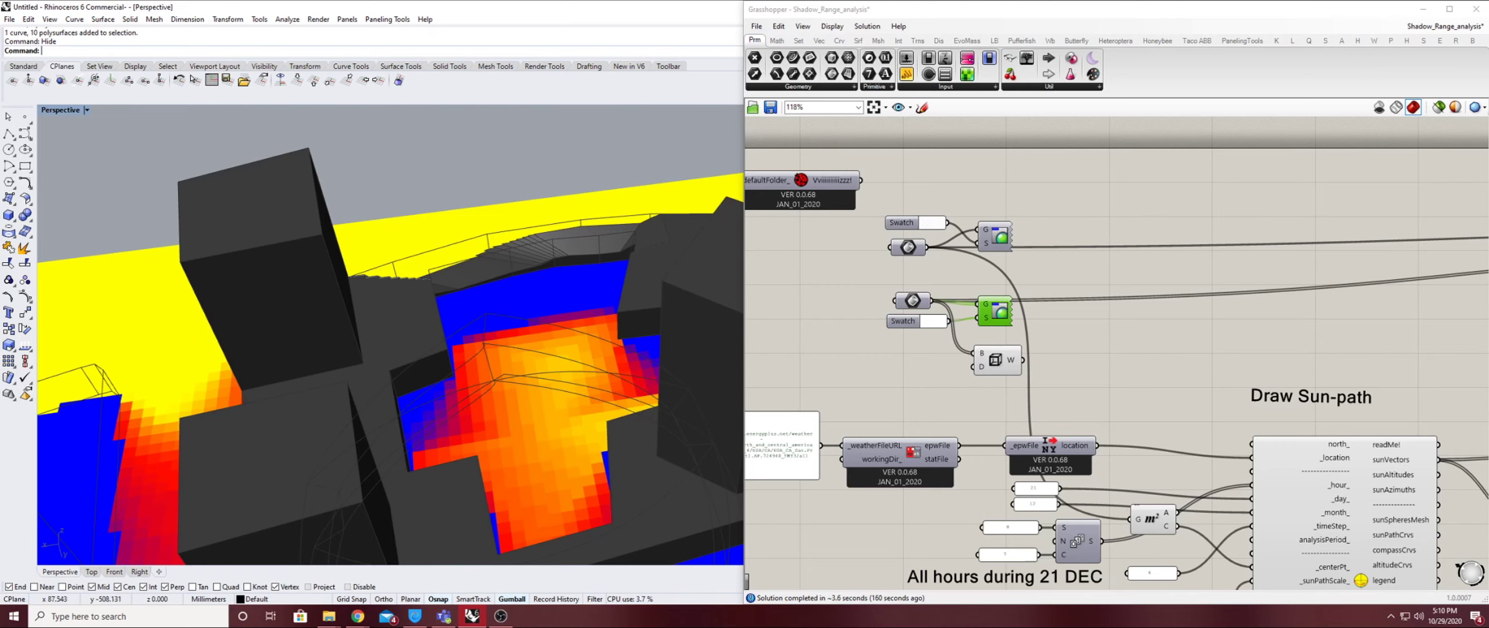
scroll(1021, 314, "down", 4)
right_click_drag(1020, 314, 1116, 346)
right_click_drag(407, 349, 494, 372)
scroll(544, 293, "down", 7)
scroll(1336, 487, "down", 4)
right_click_drag(1355, 500, 1099, 373)
scroll(1099, 372, "up", 3)
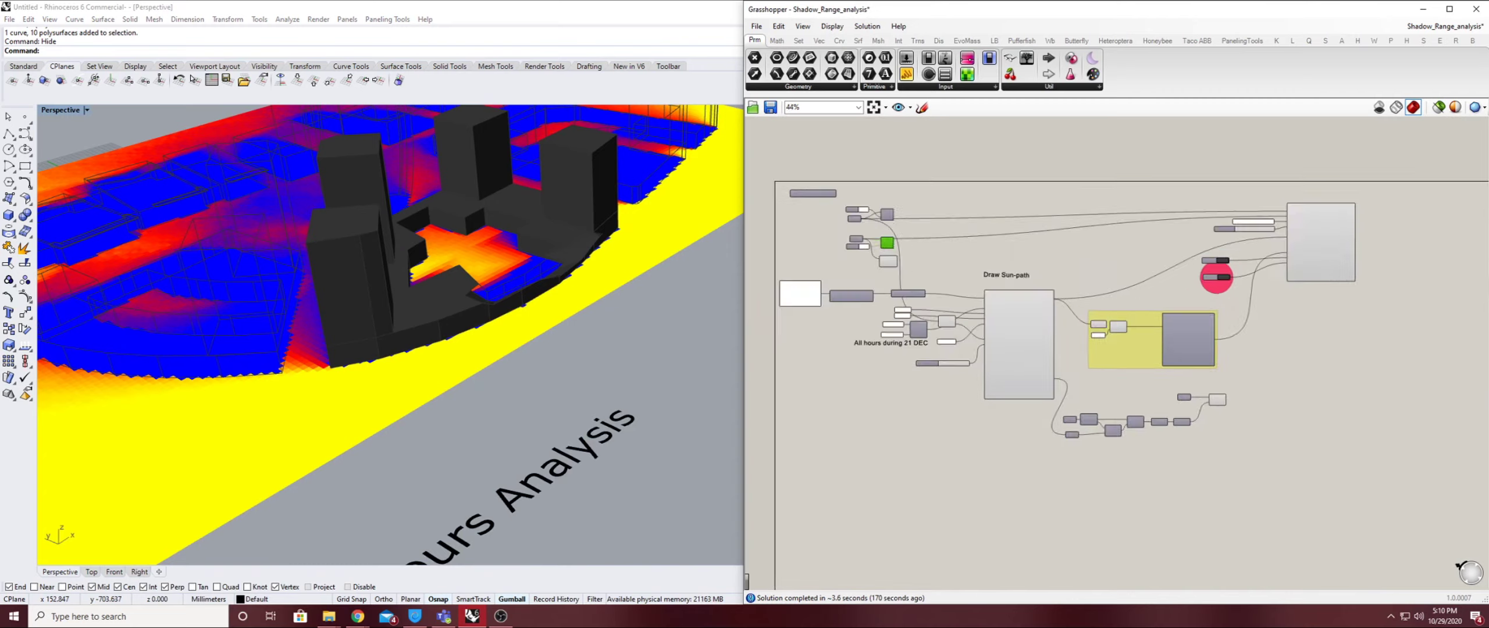
Highlight the solid boolean result and compare it with the sunlight-hours mesh and sun positions
scroll(1254, 422, "up", 6)
left_click(1139, 349)
right_click(1152, 339)
left_click(1237, 381)
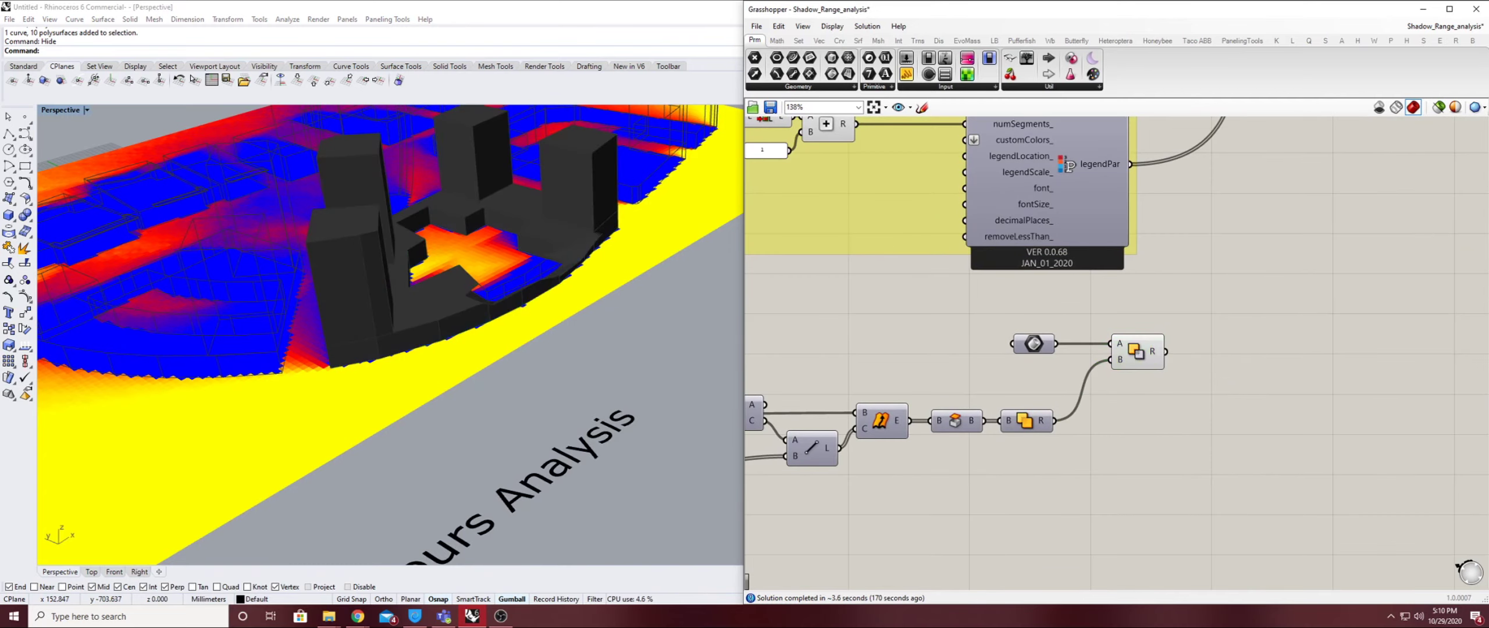
scroll(1258, 462, "down", 6)
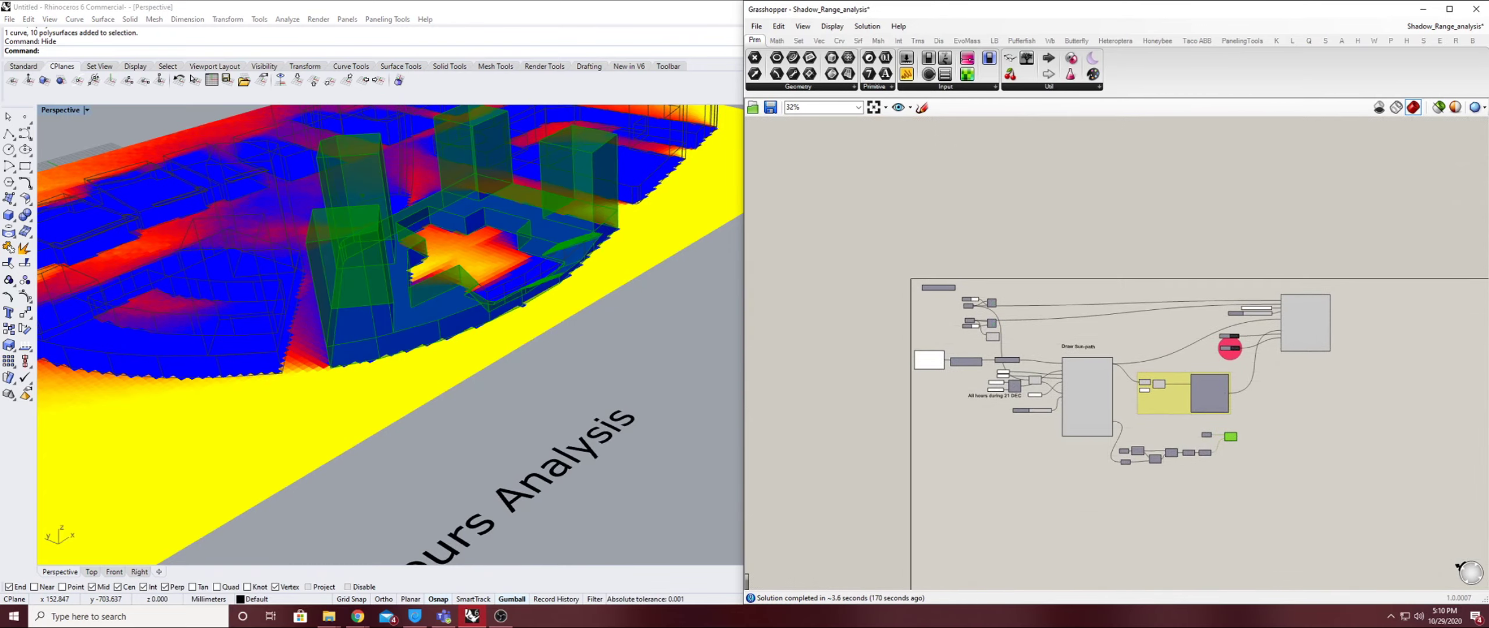
scroll(1224, 432, "up", 3)
scroll(221, 227, "down", 5)
right_click_drag(221, 227, 262, 325, "shift")
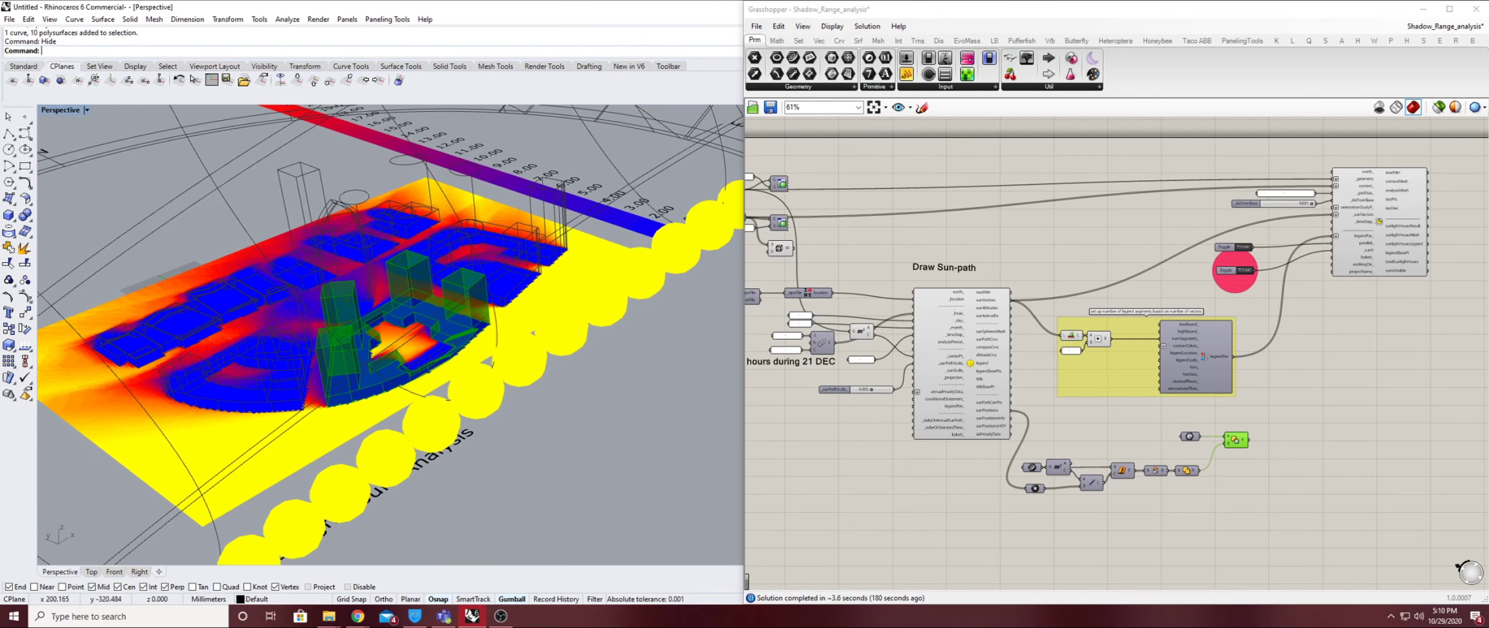
Check the context buildings' Brep parameter and view the carved block's towers and court up close
right_click_drag(785, 256, 989, 288)
scroll(959, 268, "up", 3)
left_click(909, 225)
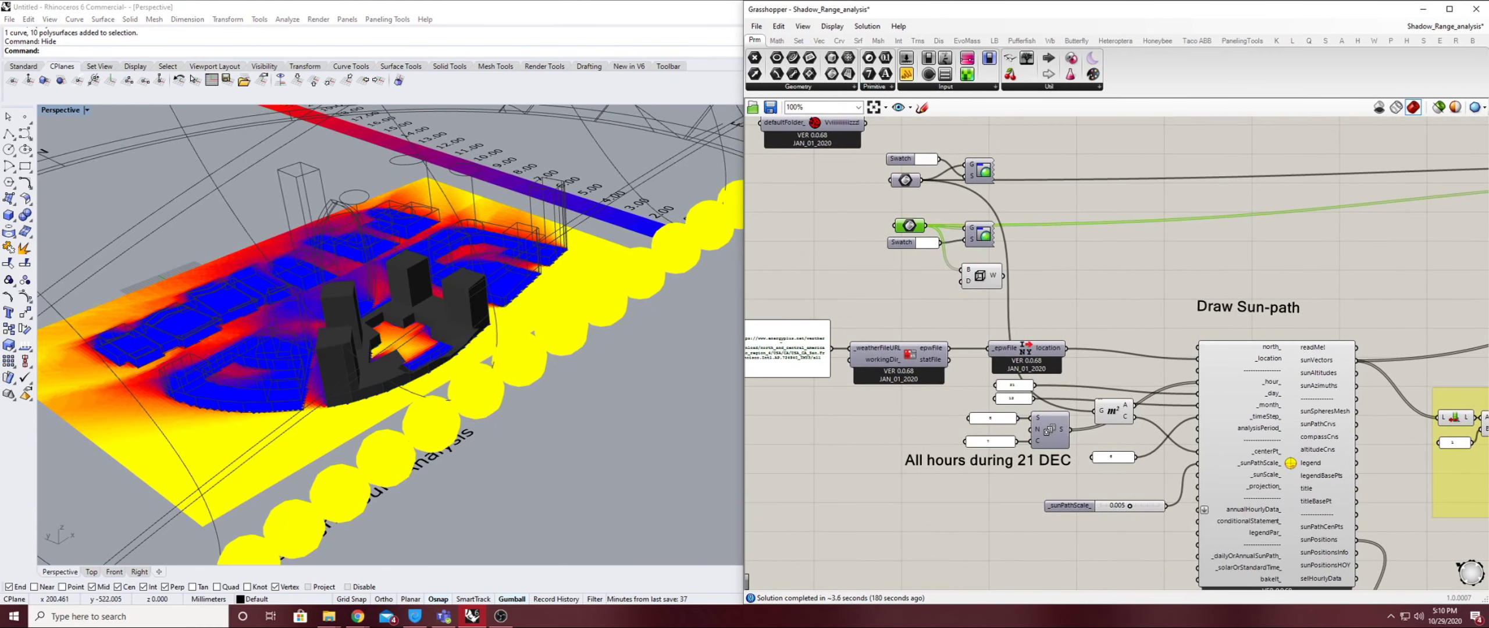
scroll(428, 349, "up", 5)
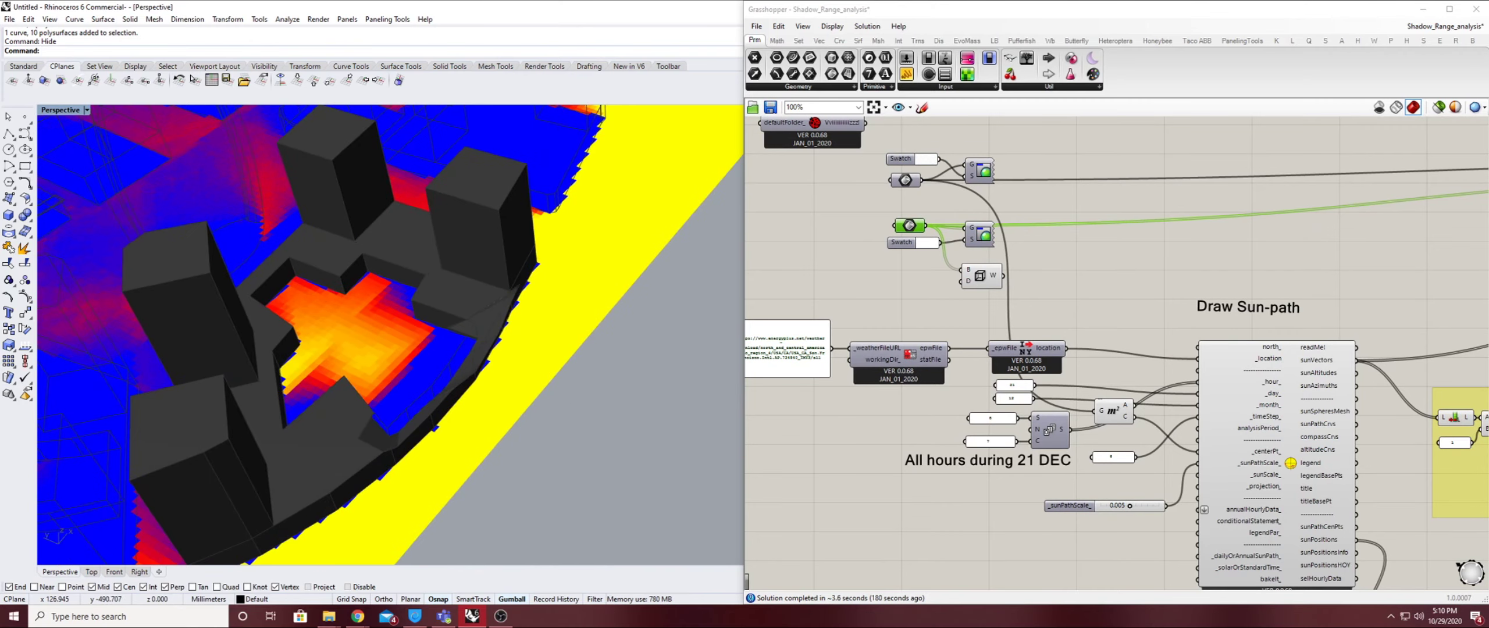
right_click_drag(427, 349, 468, 349, "shift")
scroll(456, 372, "down", 6)
Bake the solid boolean result to the Default layer as a group
right_click_drag(1251, 436, 967, 278)
scroll(1424, 430, "up", 4)
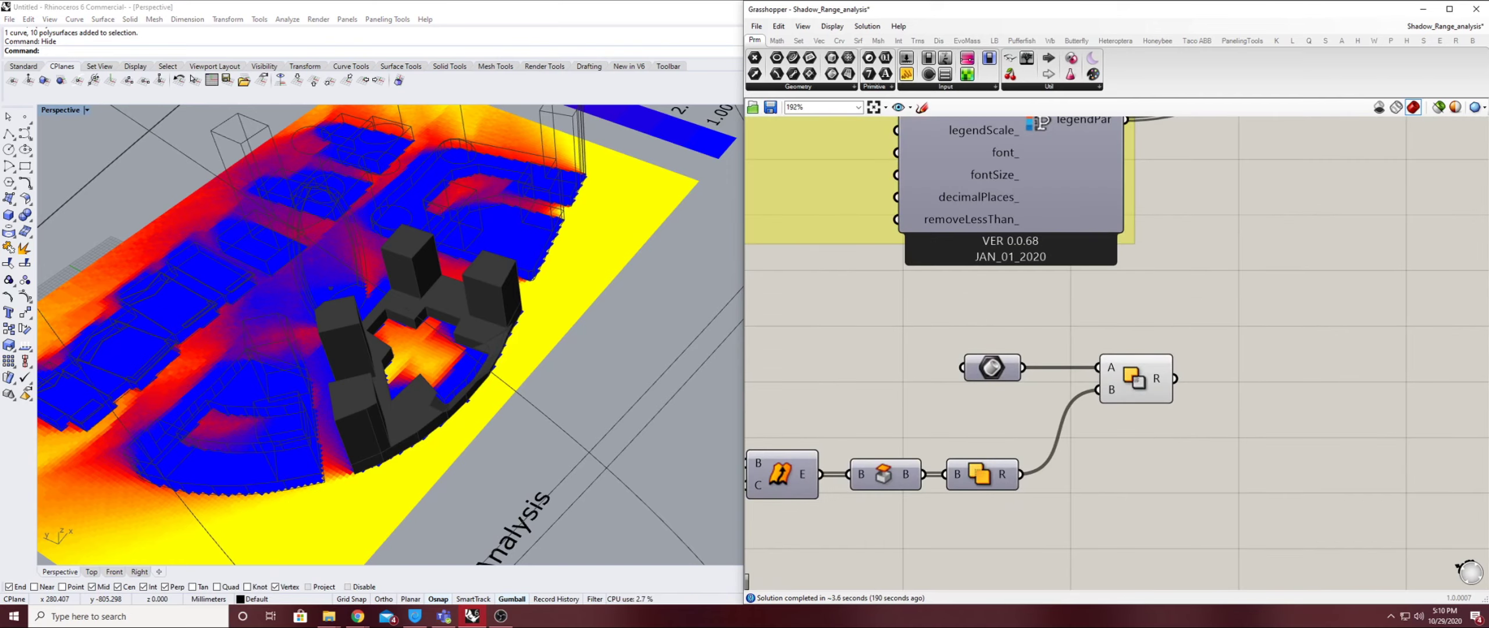
right_click(1141, 379)
left_click(1172, 428)
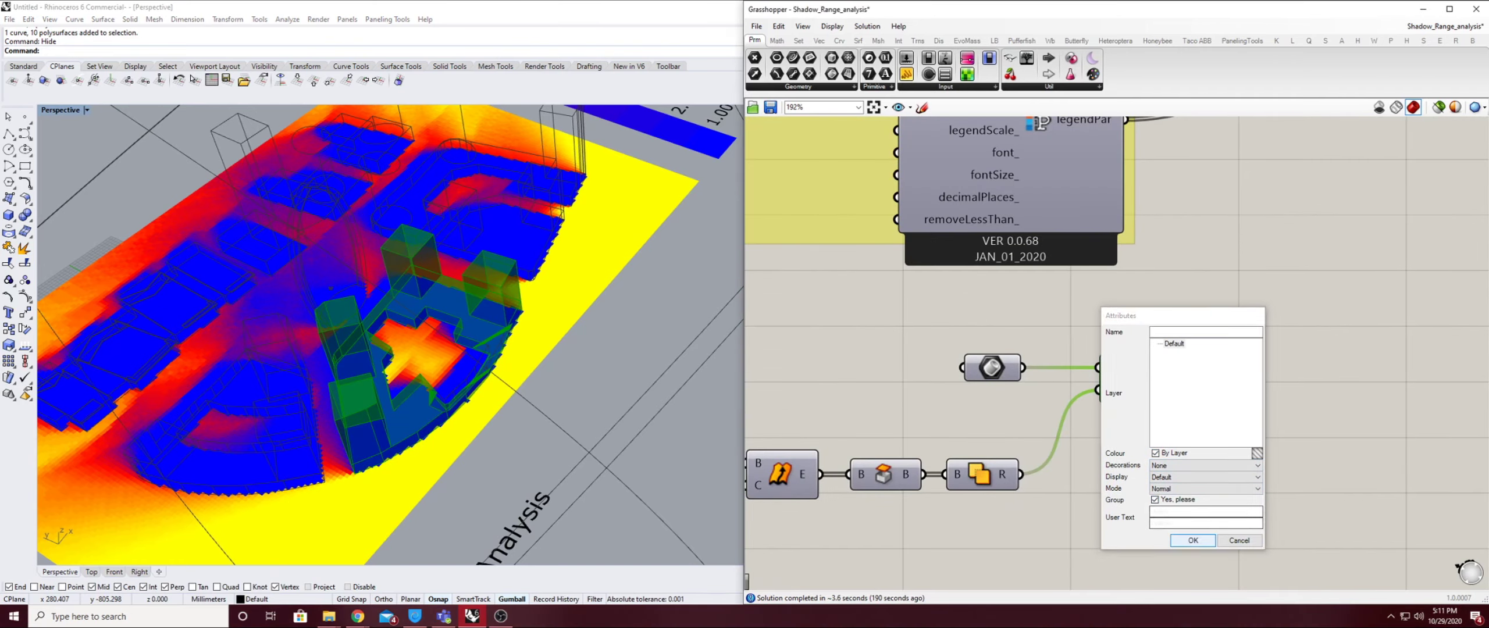
left_click(1193, 540)
Show all the hidden objects in Rhino again
scroll(978, 400, "down", 5)
left_click(1003, 419)
right_click_drag(997, 419, 1482, 424)
right_click_drag(1018, 401, 1103, 500)
left_click(634, 325)
type("how")
key("Return")
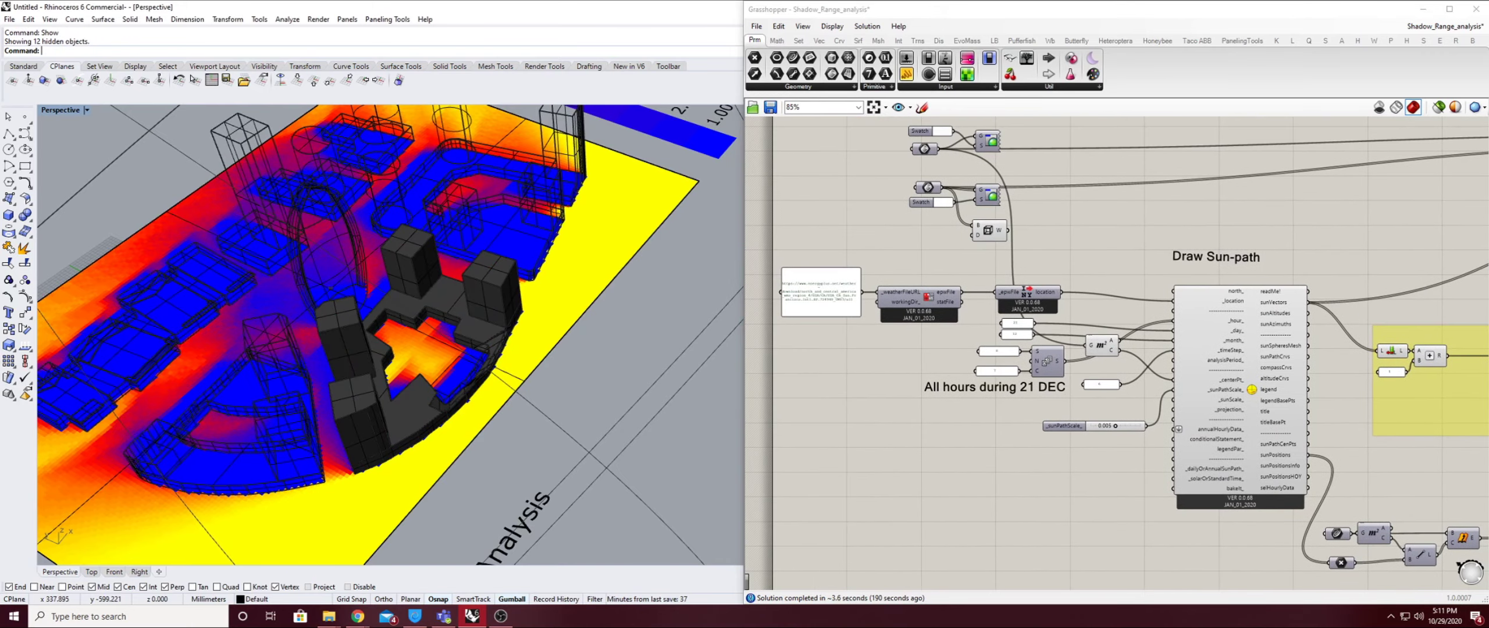
scroll(509, 375, "up", 6)
scroll(774, 366, "down", 5)
right_click_drag(1151, 319, 1031, 305)
scroll(1029, 306, "up", 7)
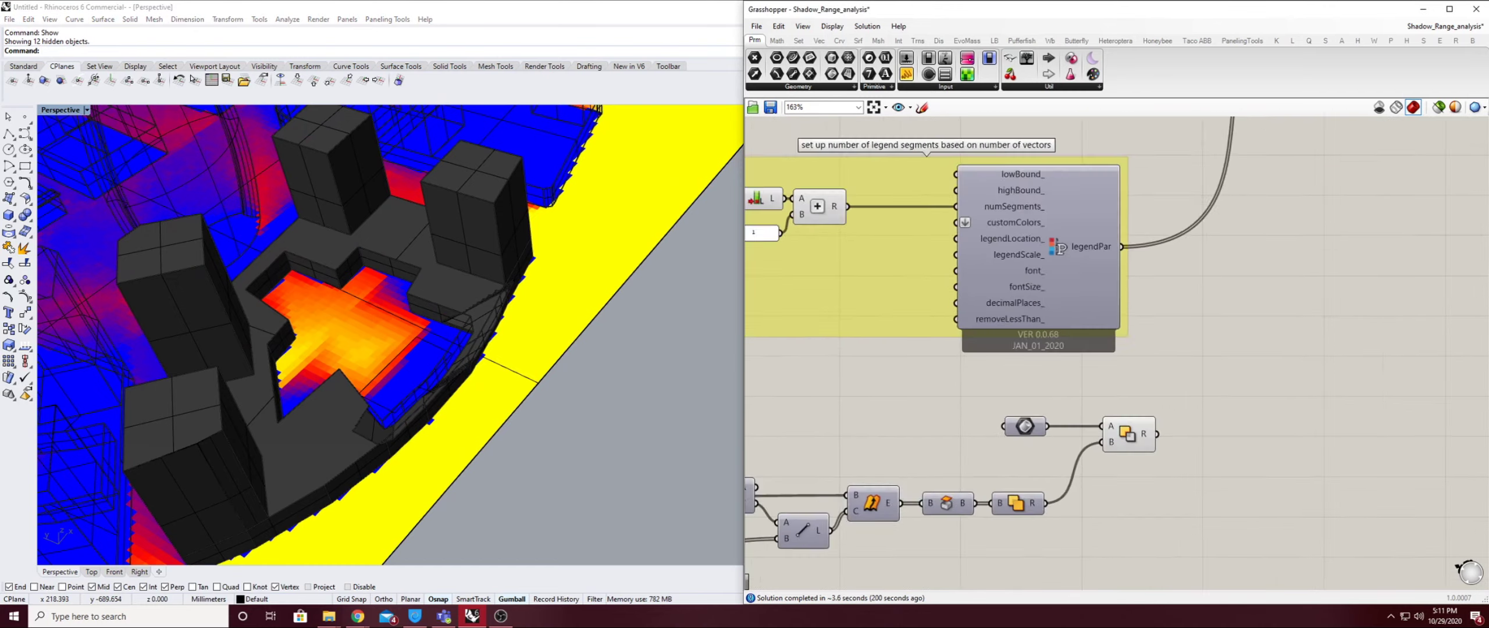
right_click(1016, 378)
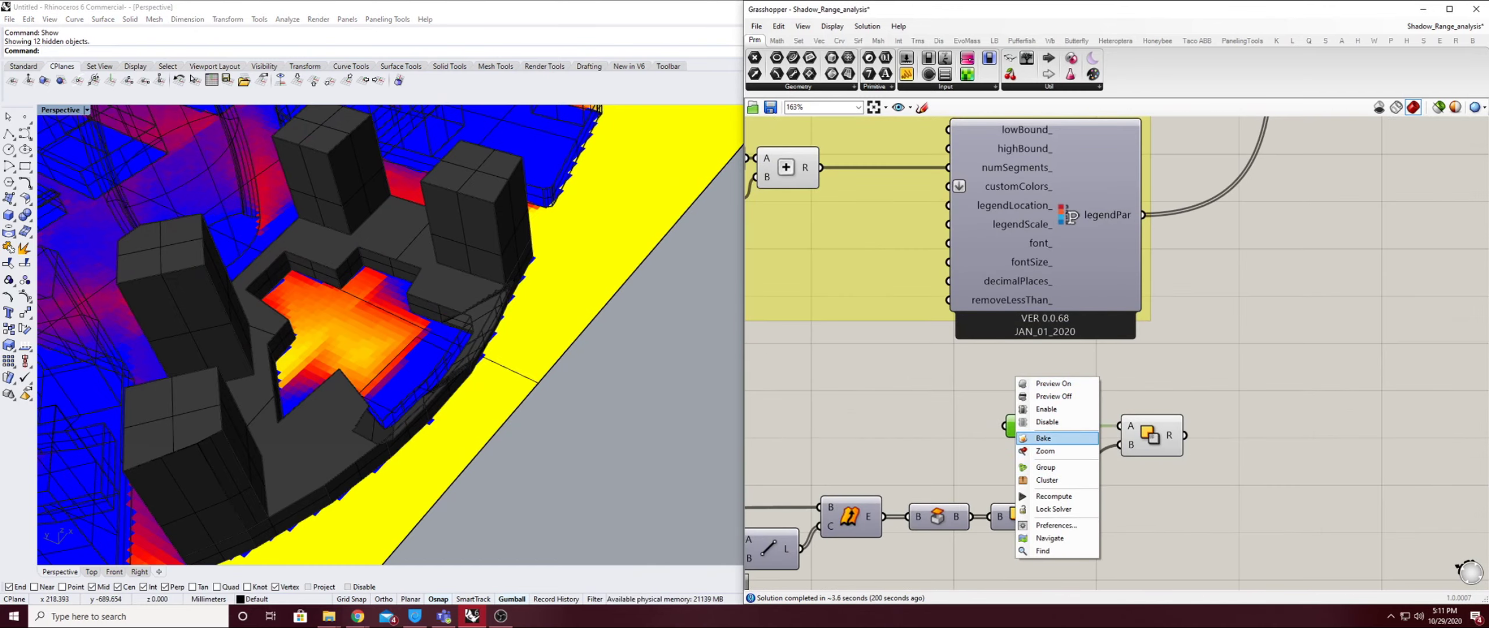
key("Escape")
Select all Rhino geometry and remove the ground surface and the corner polysurface building from the selection
scroll(555, 303, "down", 12)
left_click(556, 304)
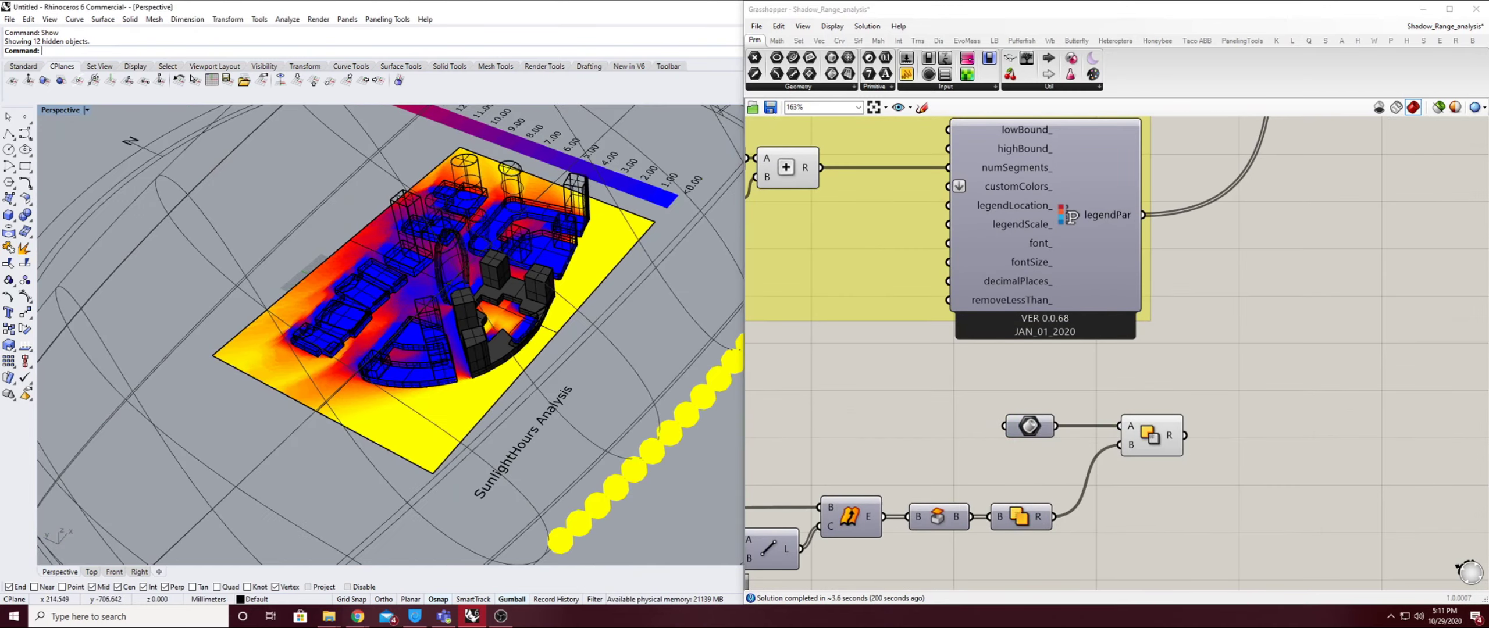
key("ctrl+a")
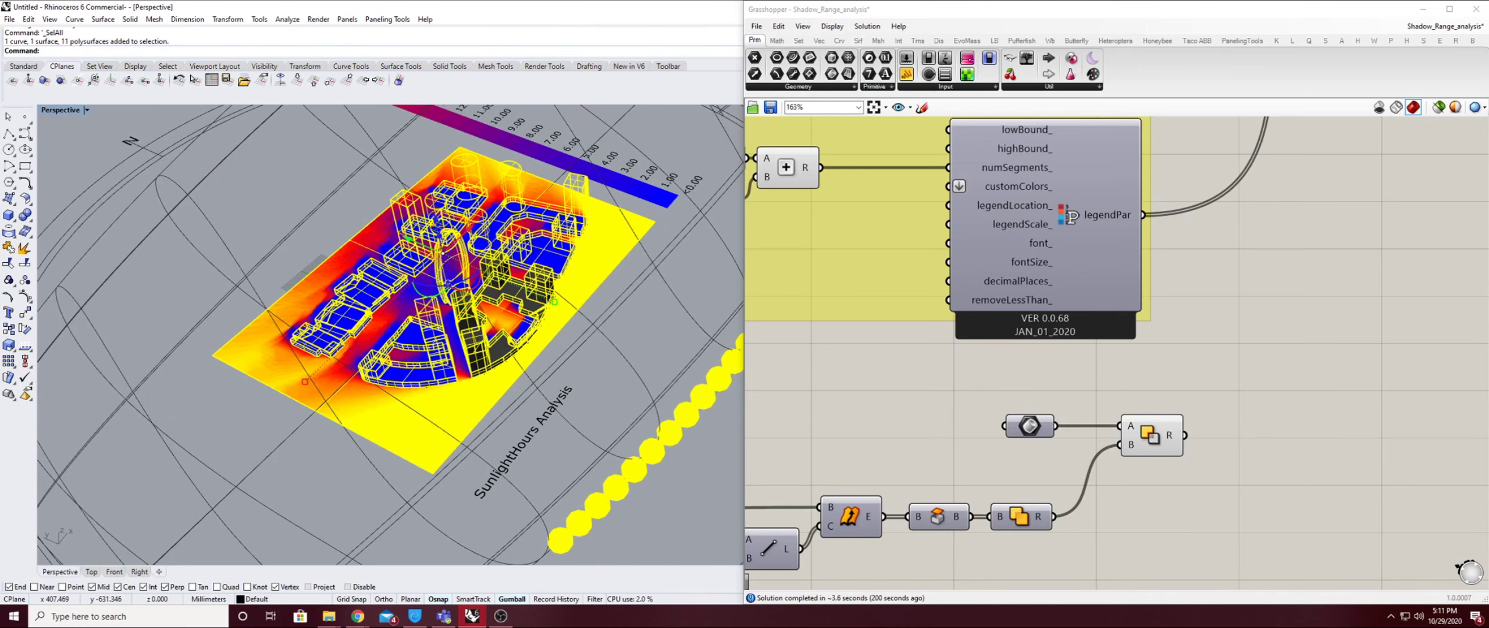
left_click_drag(631, 272, 585, 223, "ctrl")
scroll(1000, 300, "down", 3)
Add a Brep parameter beside the solid difference and reference the selected Rhino polysurfaces in it
right_click(1120, 391)
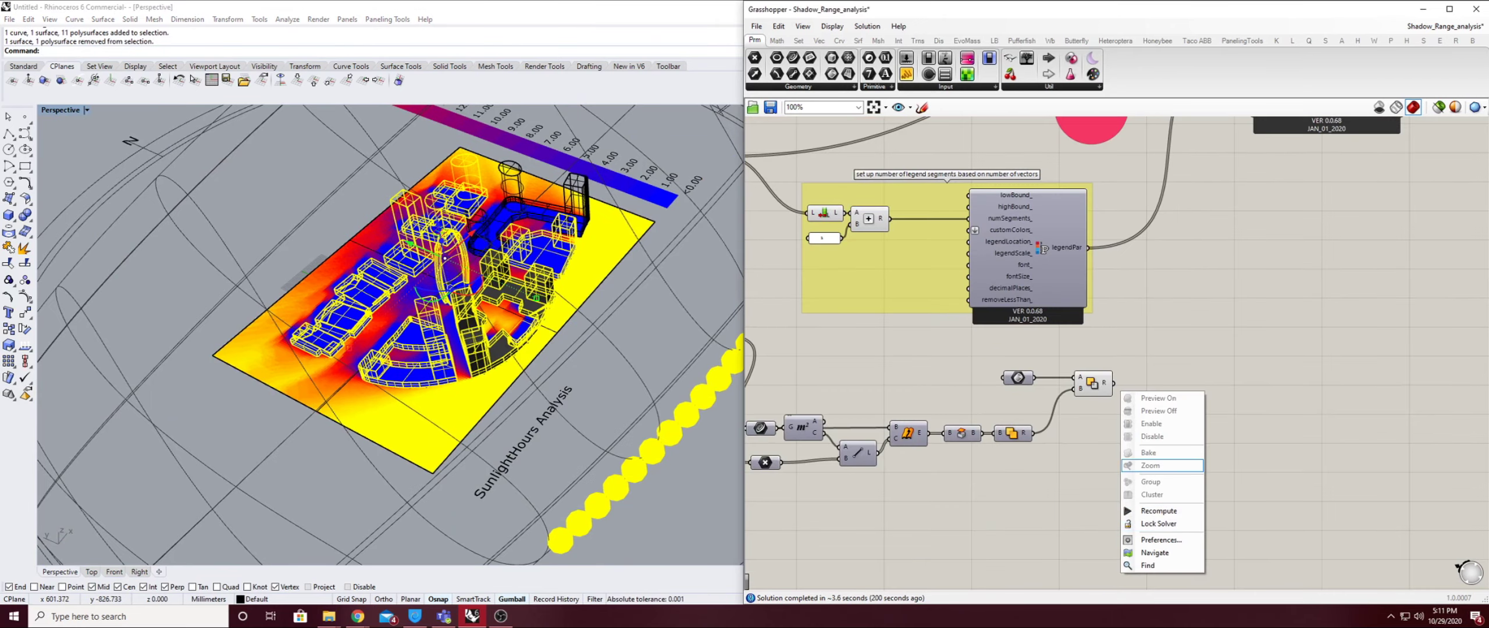
double_click(1241, 435)
type("brep")
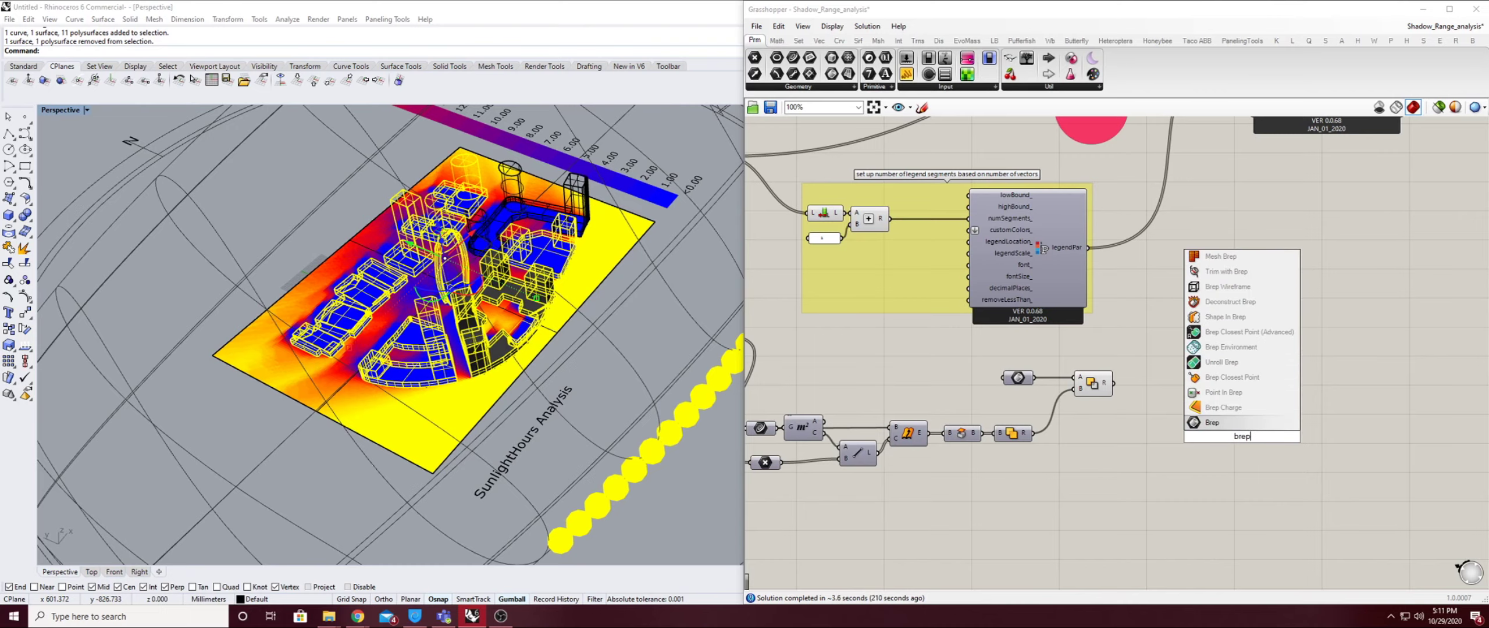
key("Return")
right_click(1247, 437)
left_click(1284, 525)
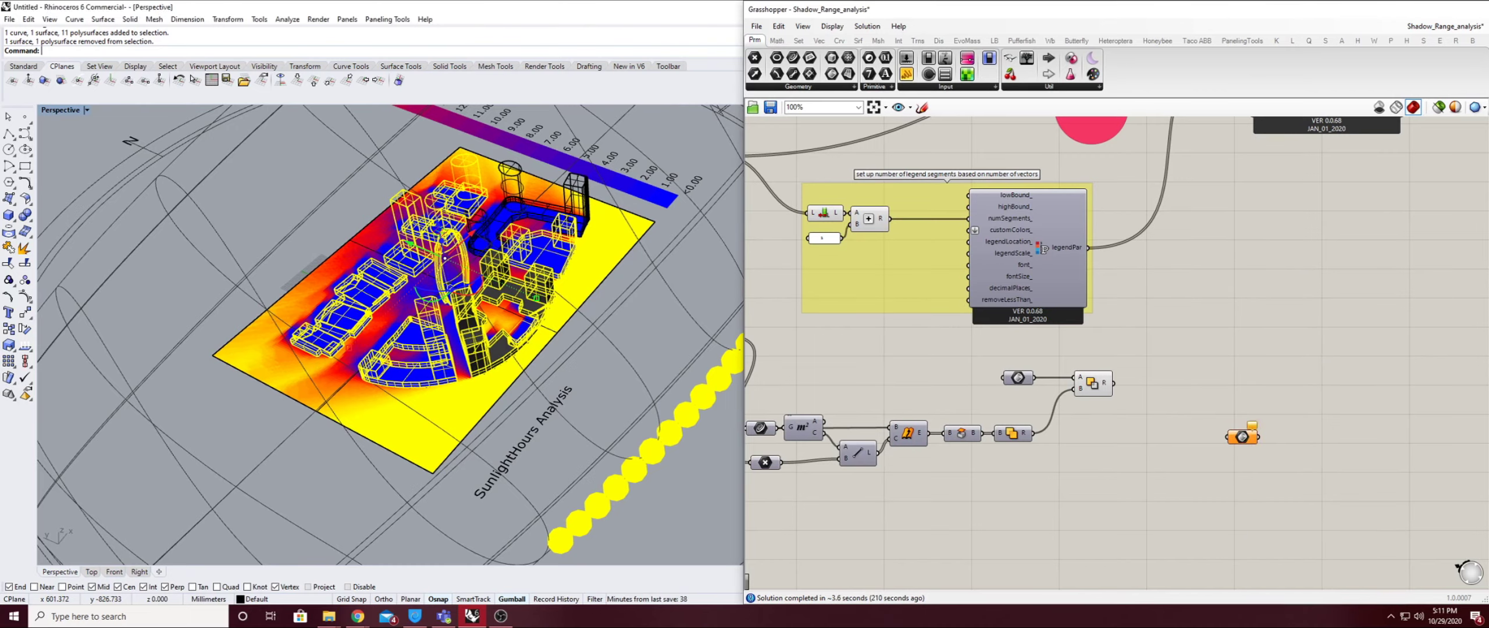
Turn off the preview of the courtyard block's Brep parameter, the solid union and the solid difference
left_click_drag(1153, 371, 1018, 436)
right_click(1135, 346)
left_click(1172, 351)
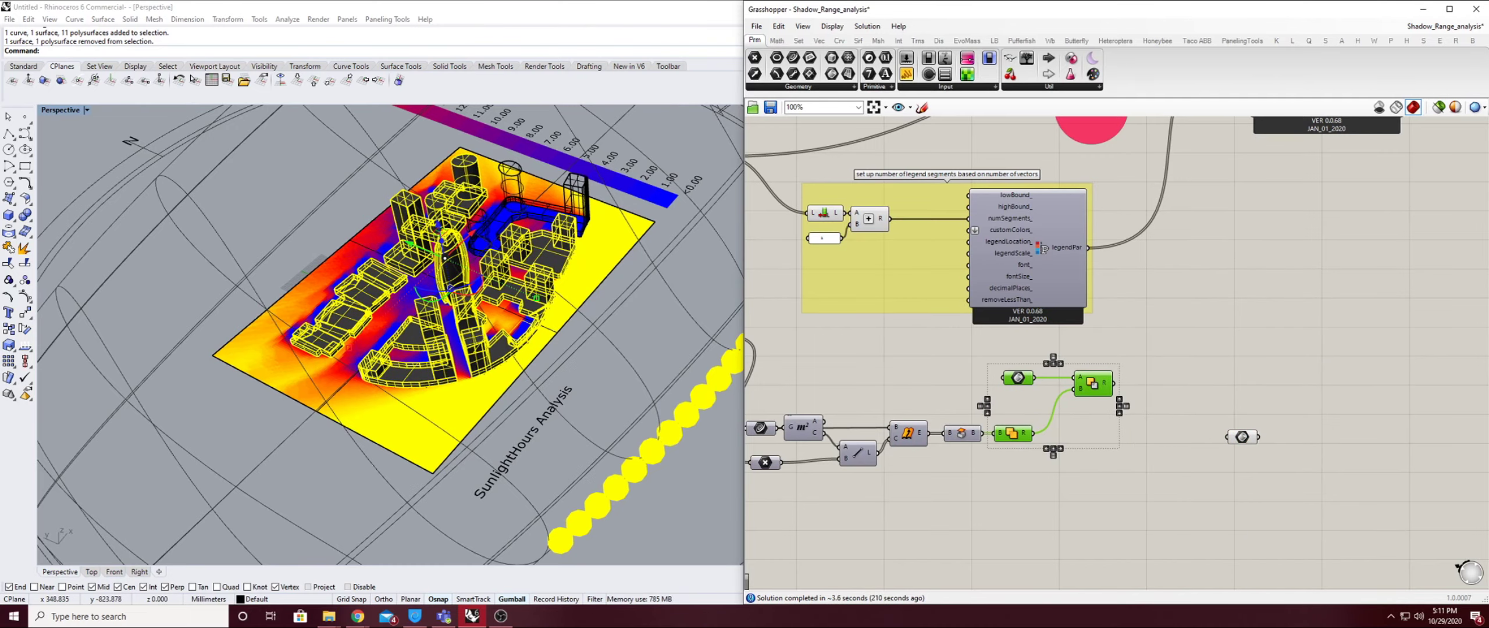
Select all the Rhino geometry and hide it
key("ctrl+a")
scroll(692, 296, "up", 2)
left_click(692, 296)
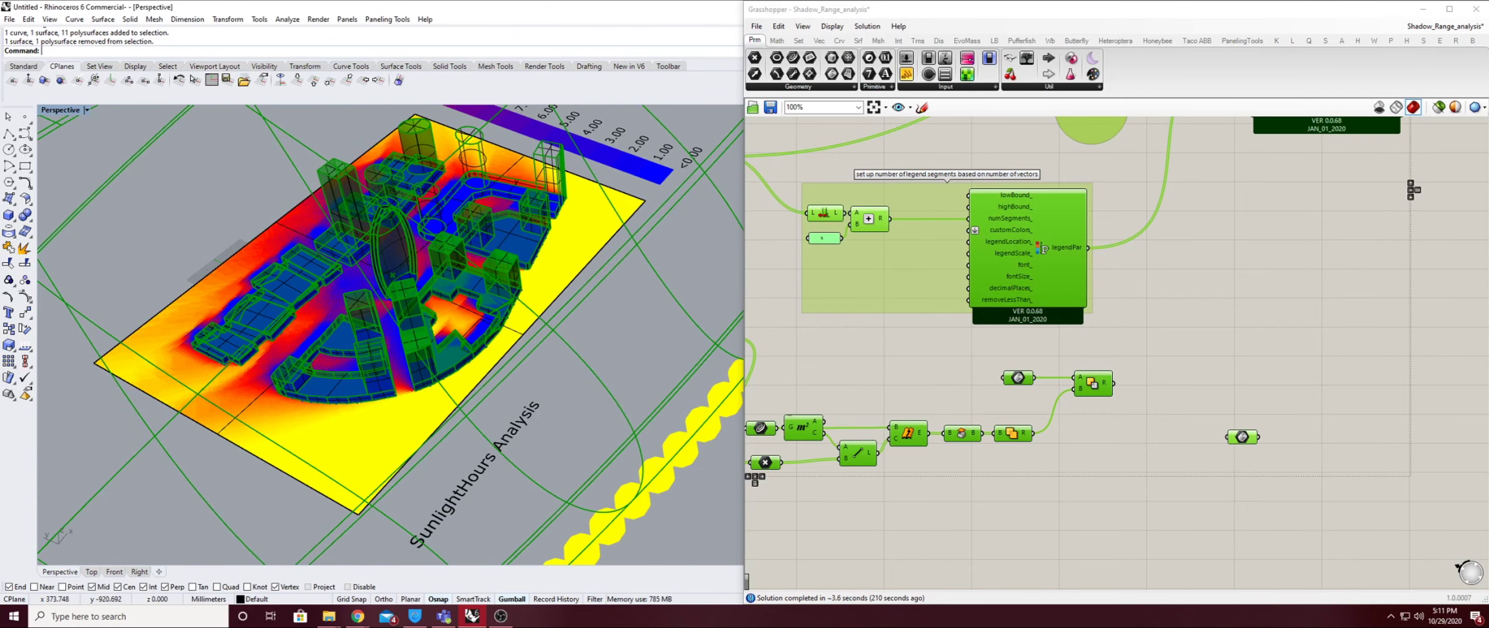
left_click(791, 343)
left_click(655, 309)
key("ctrl+a")
type("DH")
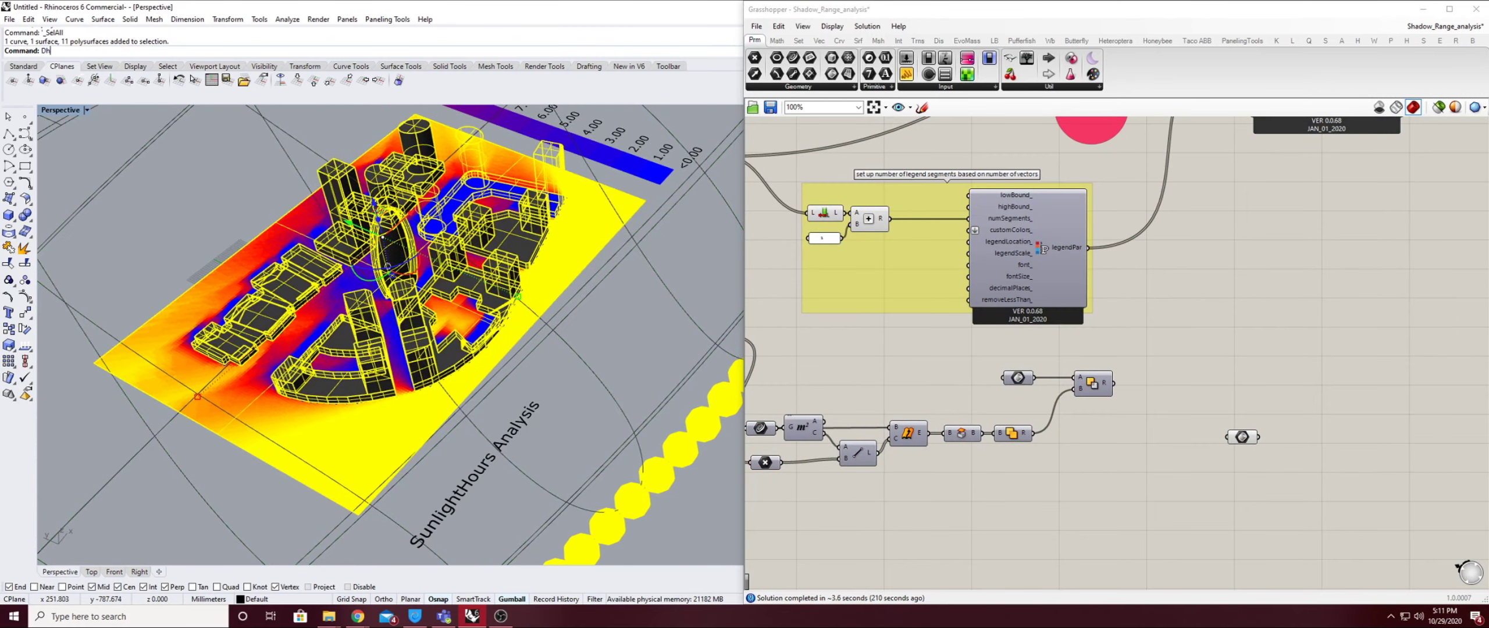
type("Hide")
key("Return")
Move the new Brep parameter from the solid difference area to the context geometry parameters above the sun-path setup
scroll(684, 274, "down", 8)
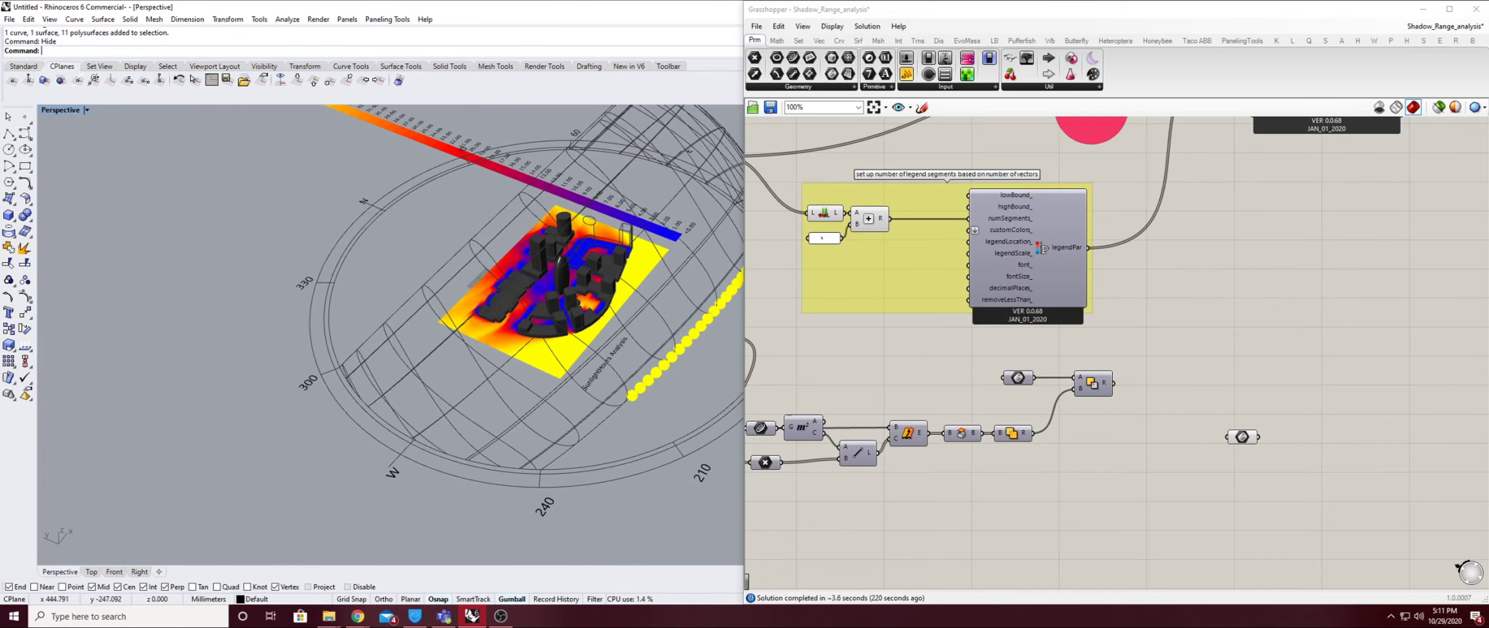
right_click_drag(683, 273, 605, 308)
scroll(692, 244, "up", 7)
left_click(1242, 437)
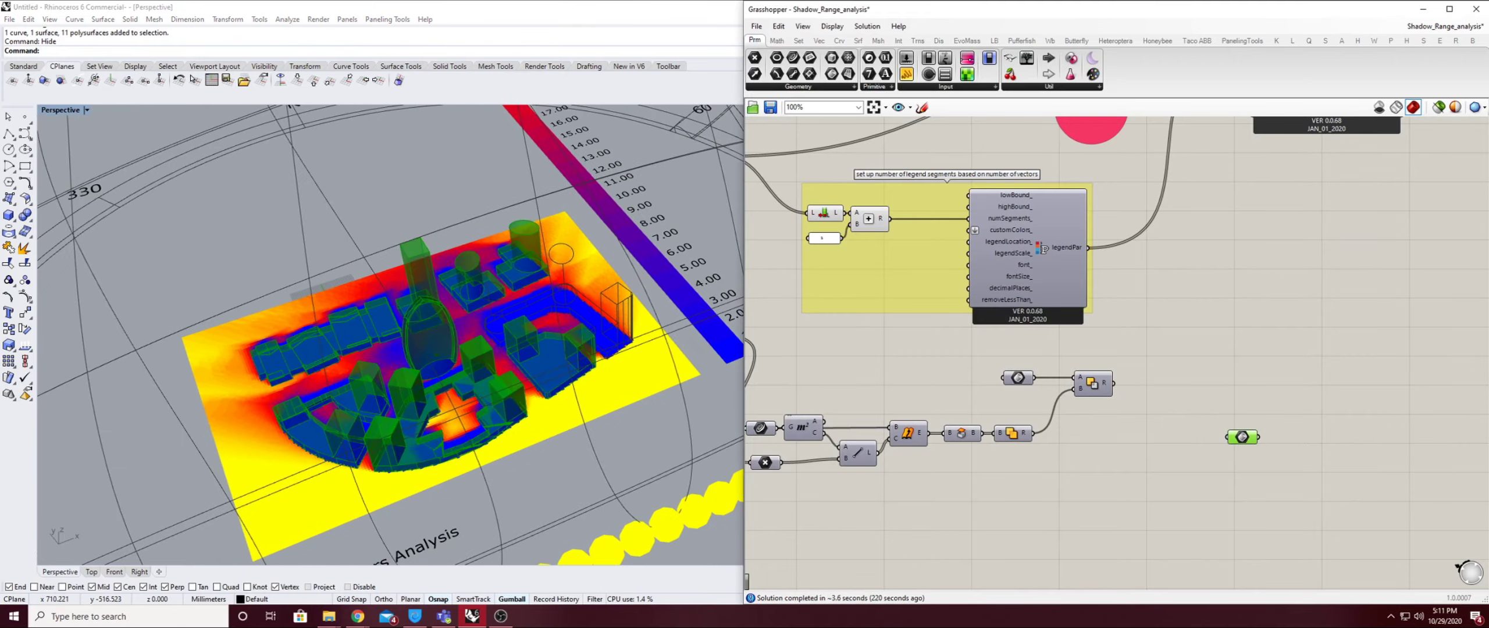
scroll(1122, 395, "down", 3)
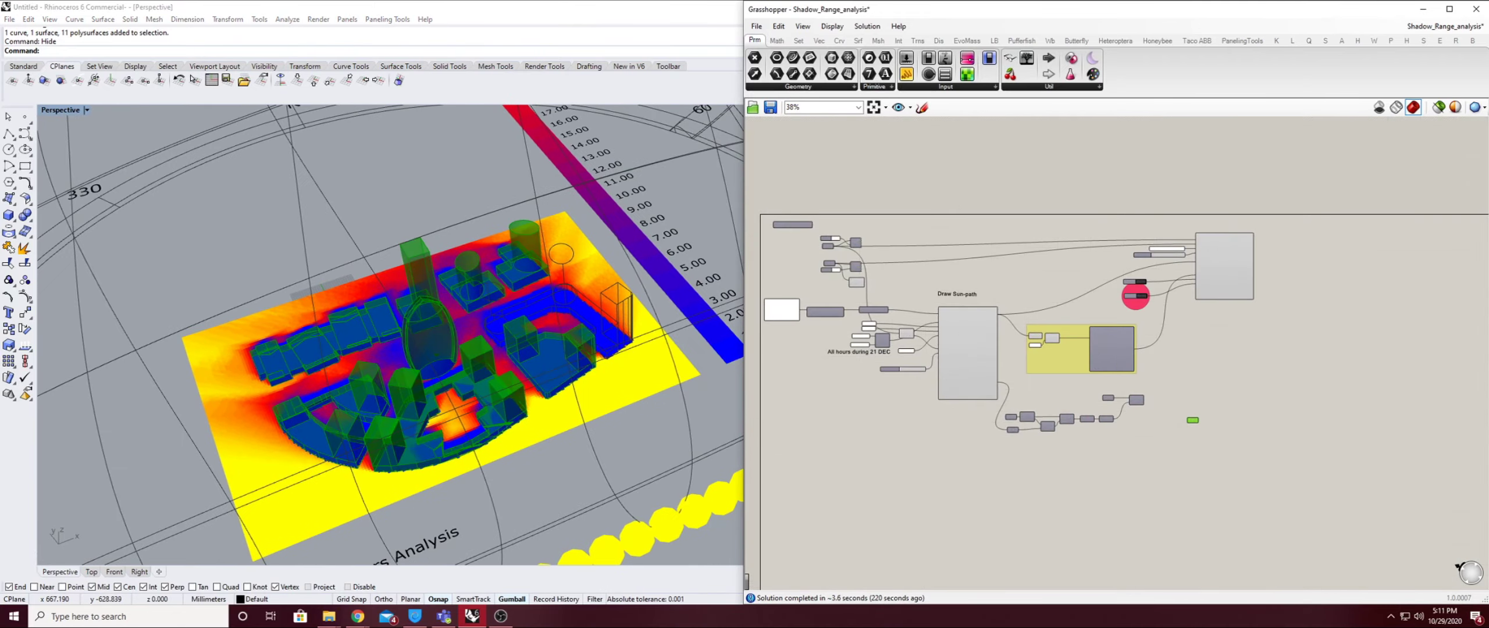
left_click_drag(1195, 420, 797, 203)
right_click_drag(798, 204, 1010, 263)
scroll(1010, 263, "up", 4)
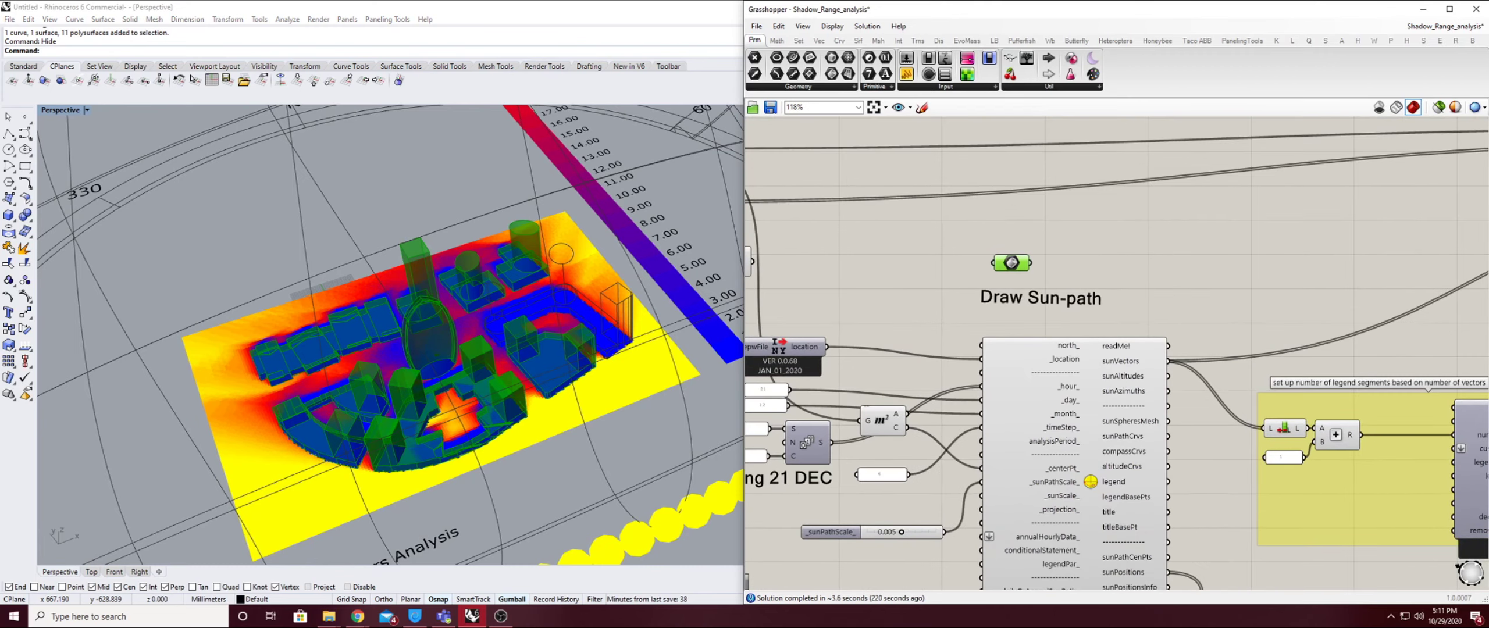
left_click_drag(1011, 263, 880, 225)
right_click_drag(880, 226, 1027, 239)
Check the referenced buildings in the perspective view and delete the newly added Brep parameter
left_click(980, 256)
scroll(517, 317, "down", 4)
right_click_drag(465, 317, 518, 340)
scroll(518, 340, "up", 6)
right_click_drag(789, 216, 831, 207)
left_click(832, 207)
left_click_drag(1095, 216, 1068, 250)
scroll(1070, 252, "down", 3)
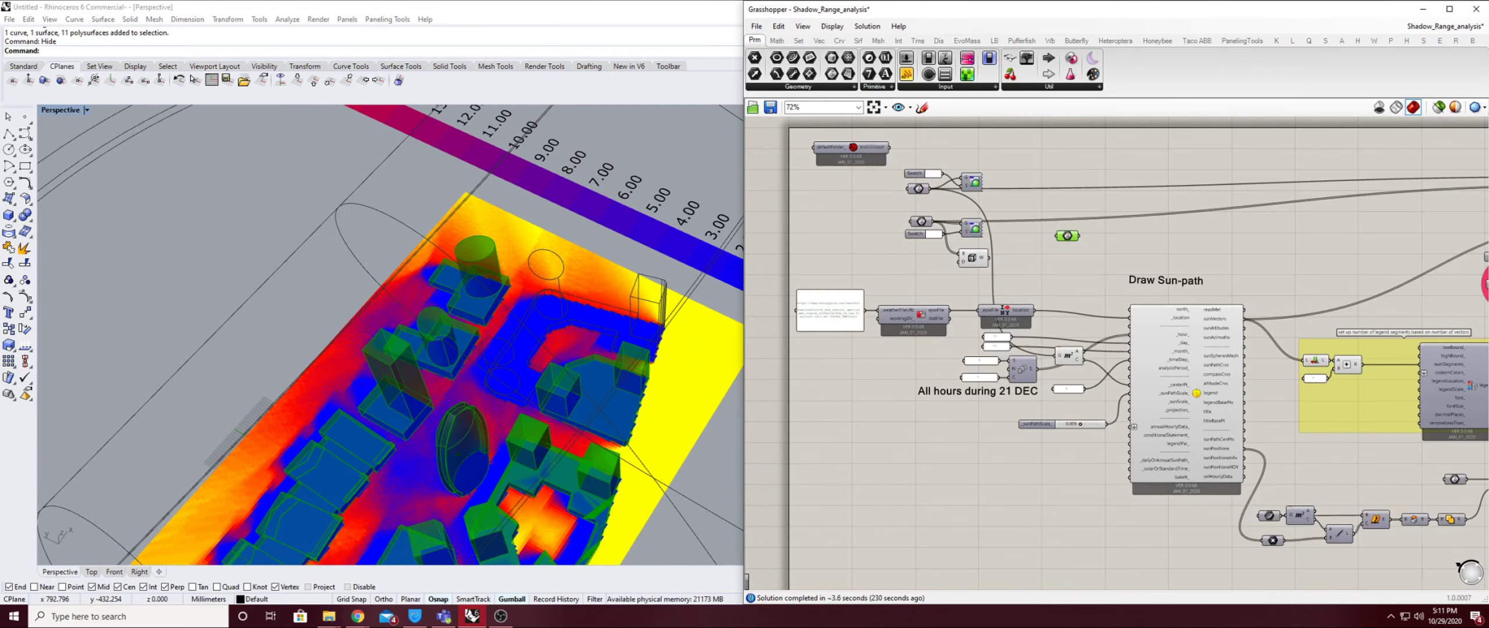
key("Delete")
Turn off the preview of the Brep Wireframe component connected to the context buildings
right_click_drag(1007, 239, 989, 203)
scroll(952, 183, "up", 4)
right_click(862, 182)
left_click(1036, 233)
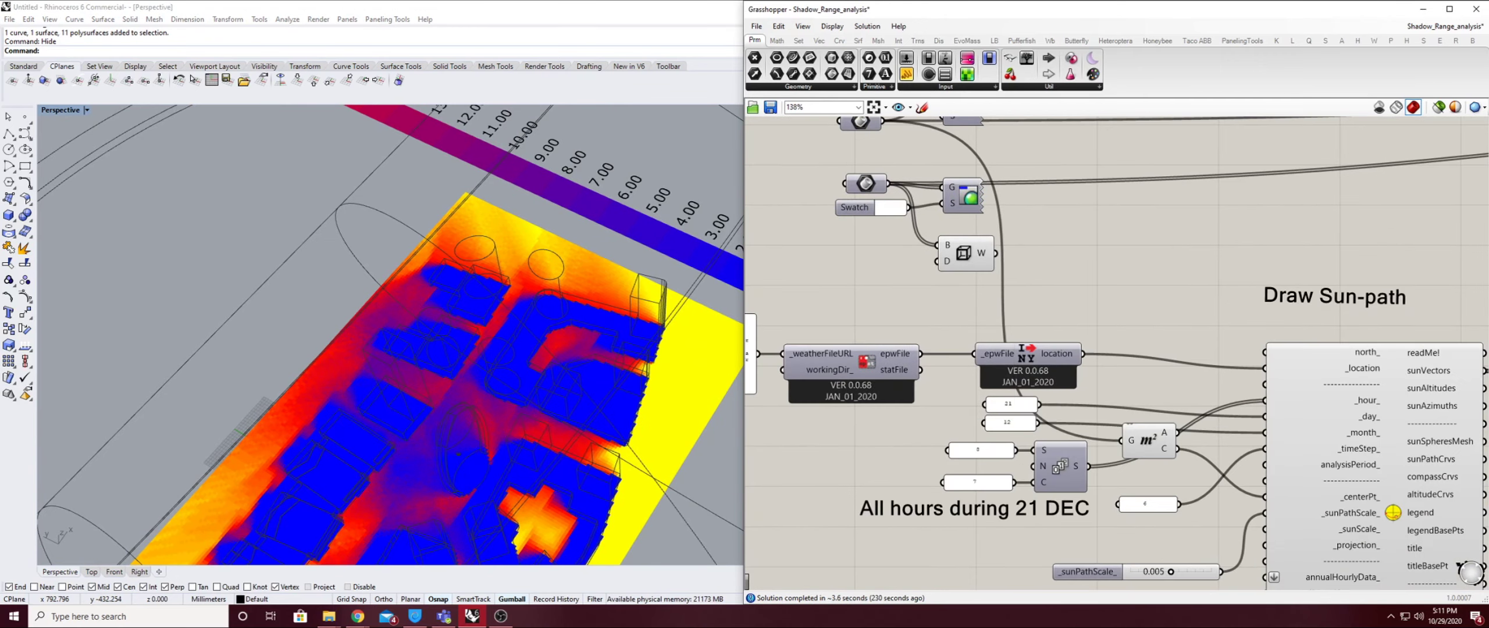
left_click_drag(1037, 234, 937, 282)
right_click(1062, 215)
left_click(1088, 235)
Bake the context buildings' Brep parameter to the Default layer without grouping
right_click(865, 184)
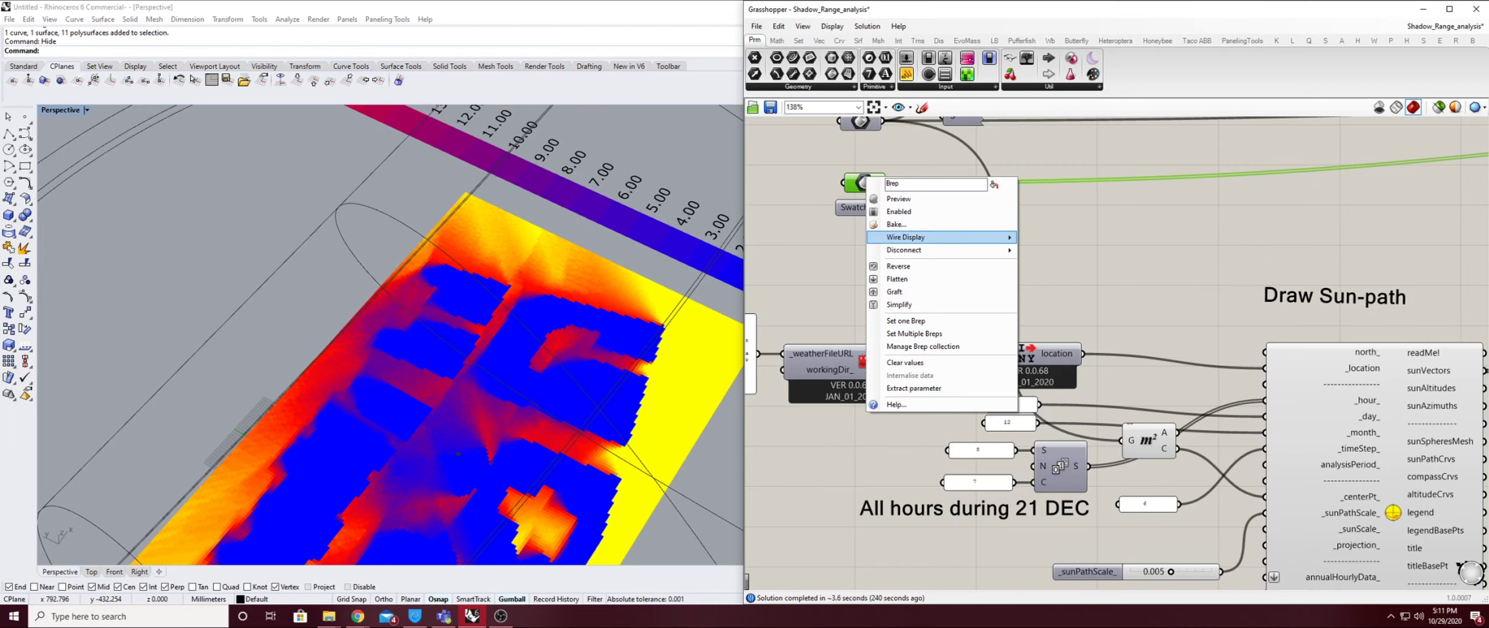
left_click(896, 224)
left_click(926, 334)
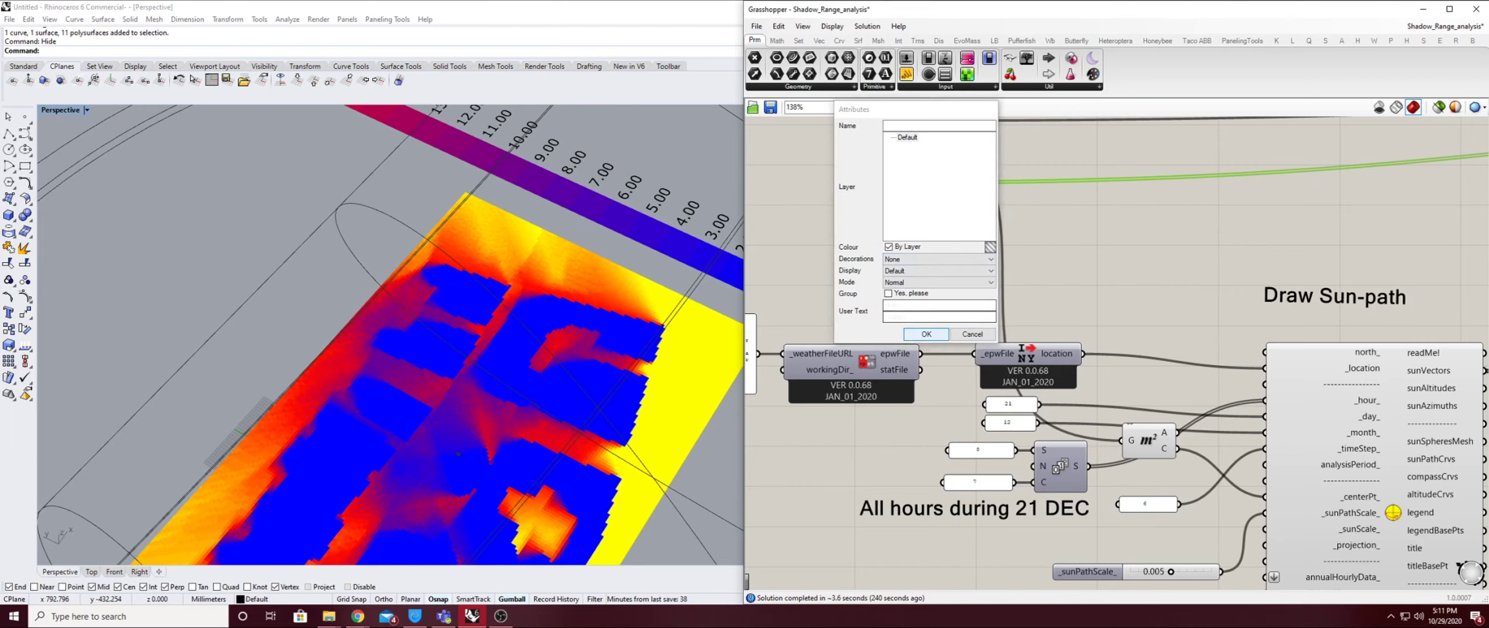
Delete the baked original courtyard block with the cross-shaped court from the Rhino model
right_click_drag(524, 465, 389, 359)
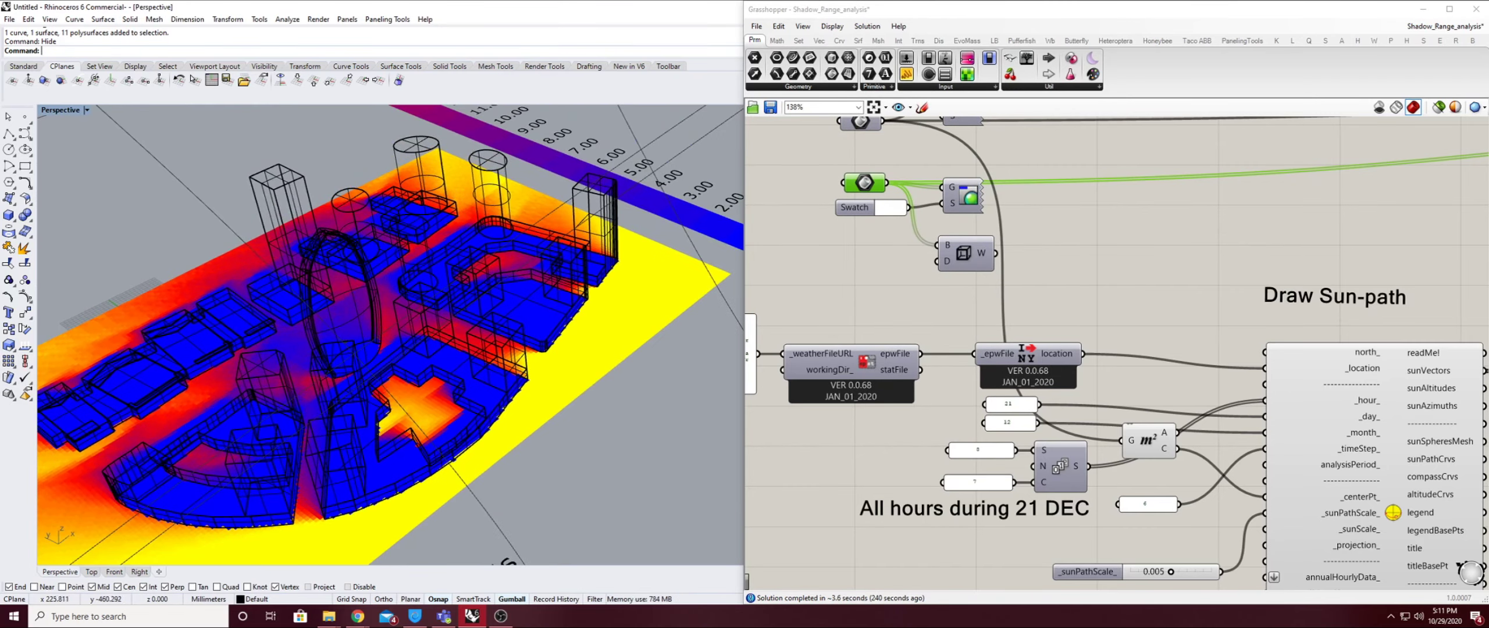
left_click(378, 367)
scroll(364, 273, "down", 9)
scroll(442, 305, "up", 6)
key("Delete")
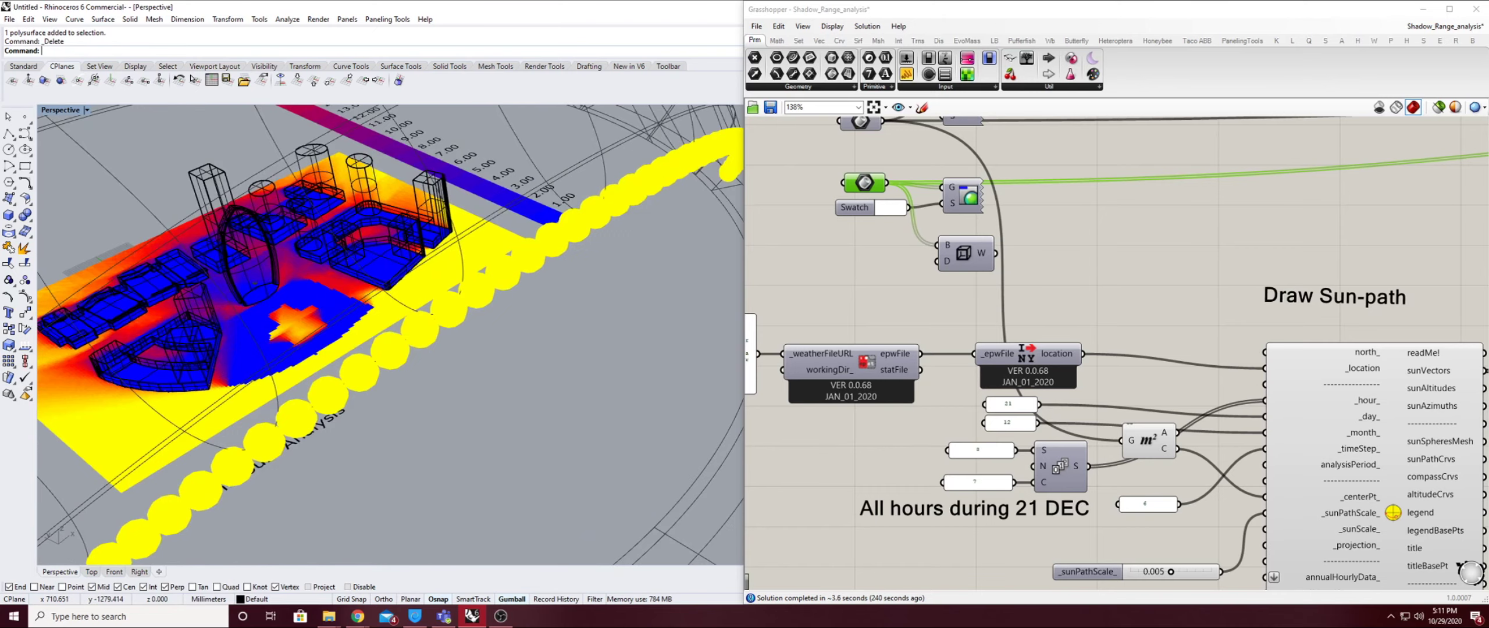
Bake the solid difference result to the Default layer without grouping
scroll(593, 338, "down", 7)
scroll(1075, 342, "down", 4)
right_click_drag(1395, 442, 965, 349)
scroll(1060, 383, "up", 4)
right_click(1014, 409)
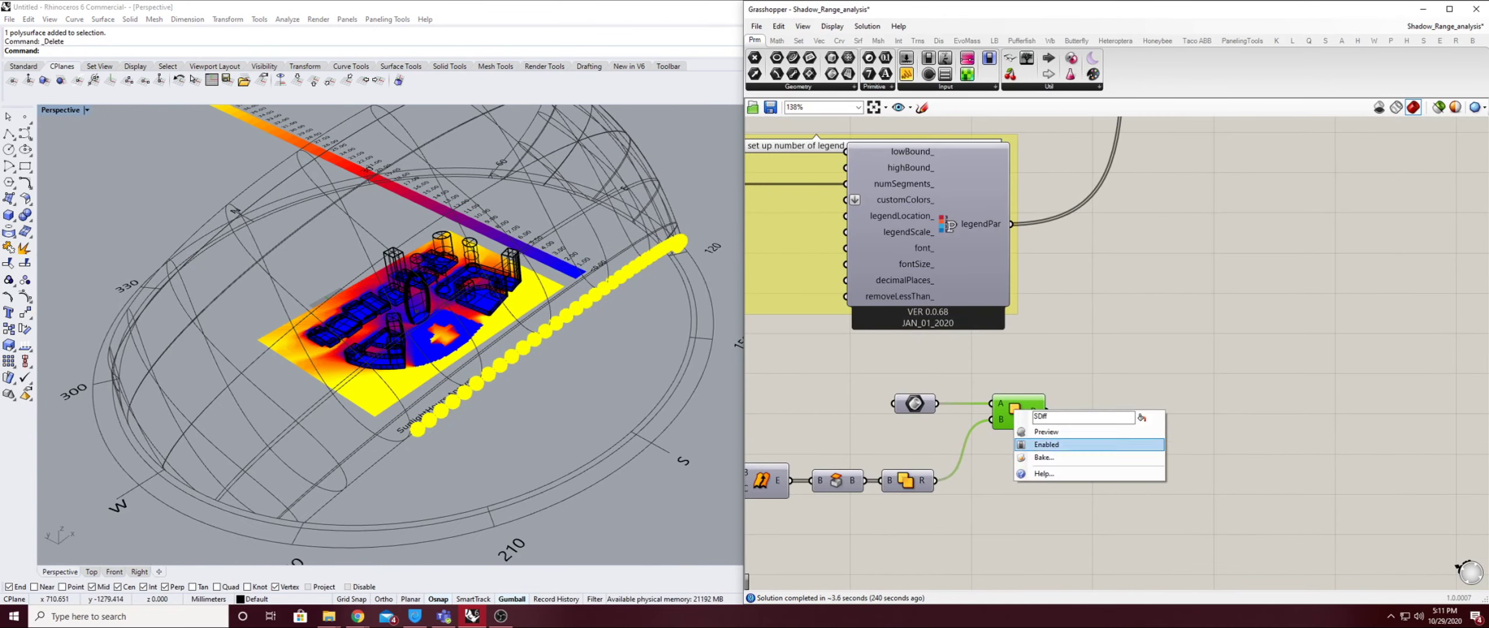
left_click(1043, 457)
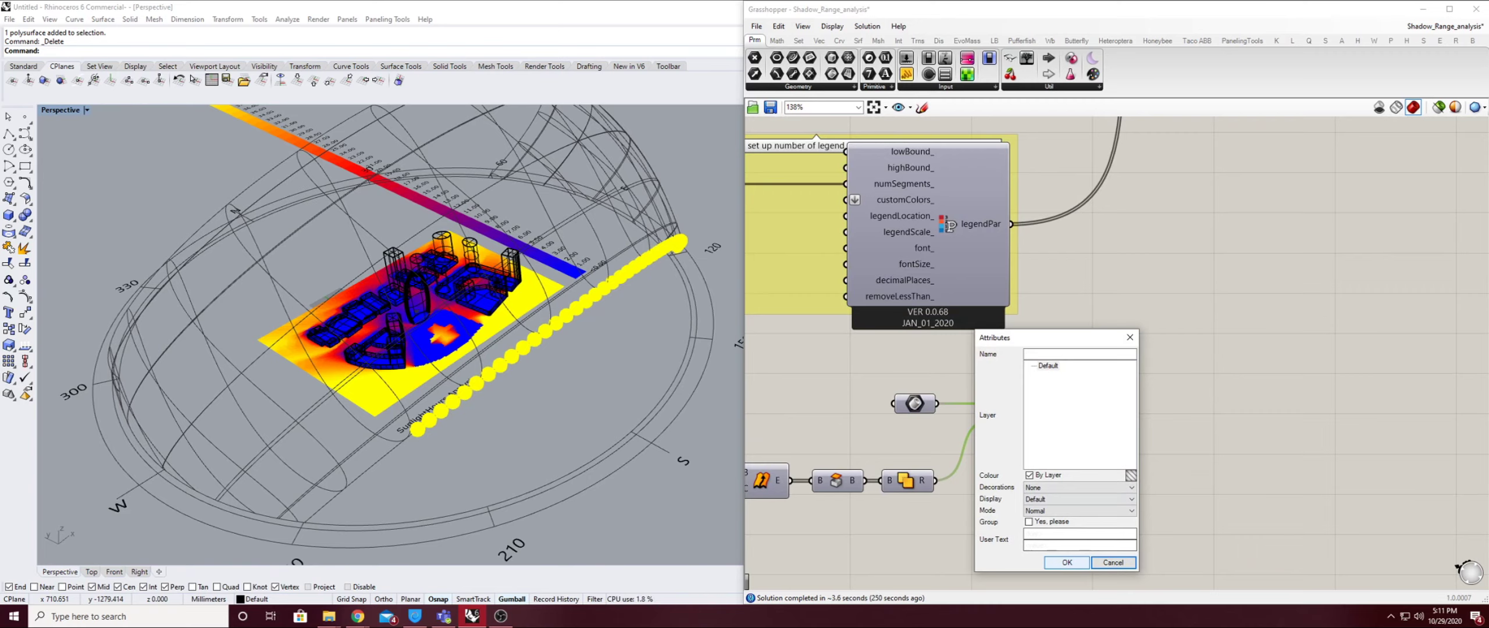
key("Return")
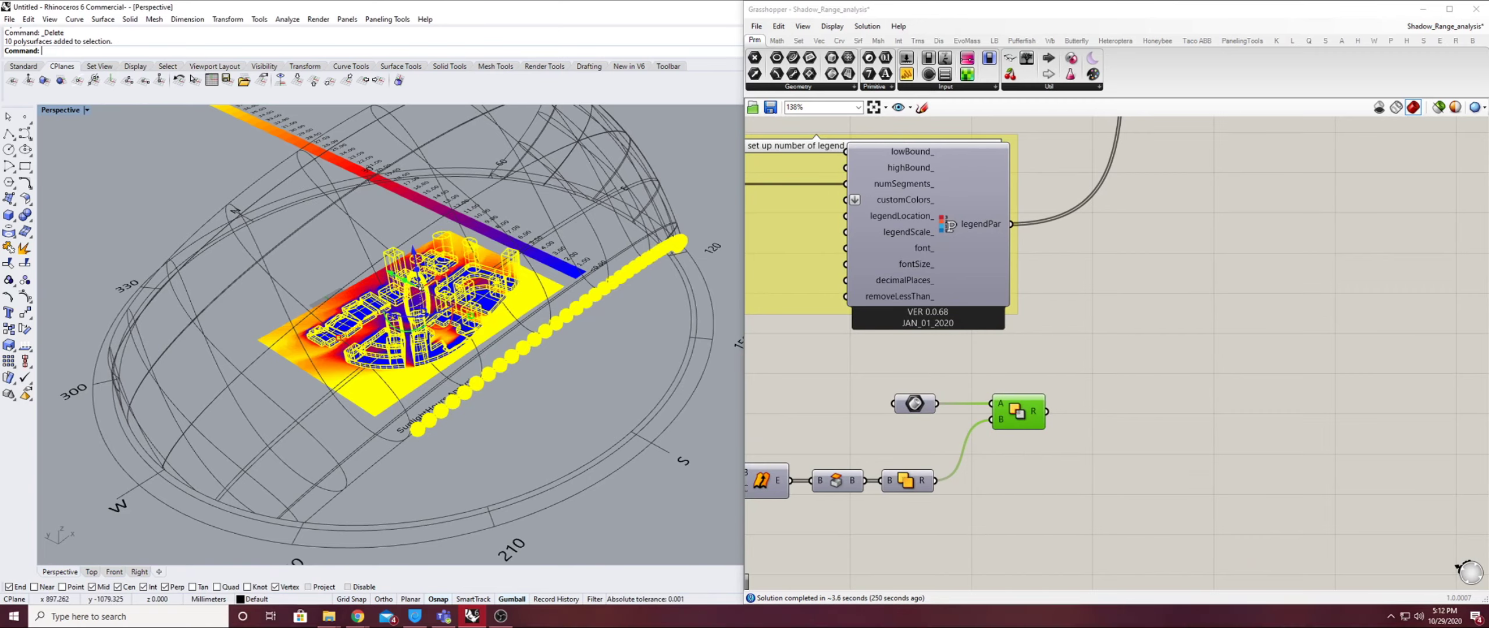
Duplicate the courtyard block's Brep parameter and set the copy to the selected baked polysurfaces
left_click_drag(910, 401, 1080, 346, "alt")
right_click(1081, 346)
left_click(1128, 486)
Examine the new Brep parameter in the definition and the carved block's court up close in the perspective view
scroll(1064, 424, "down", 4)
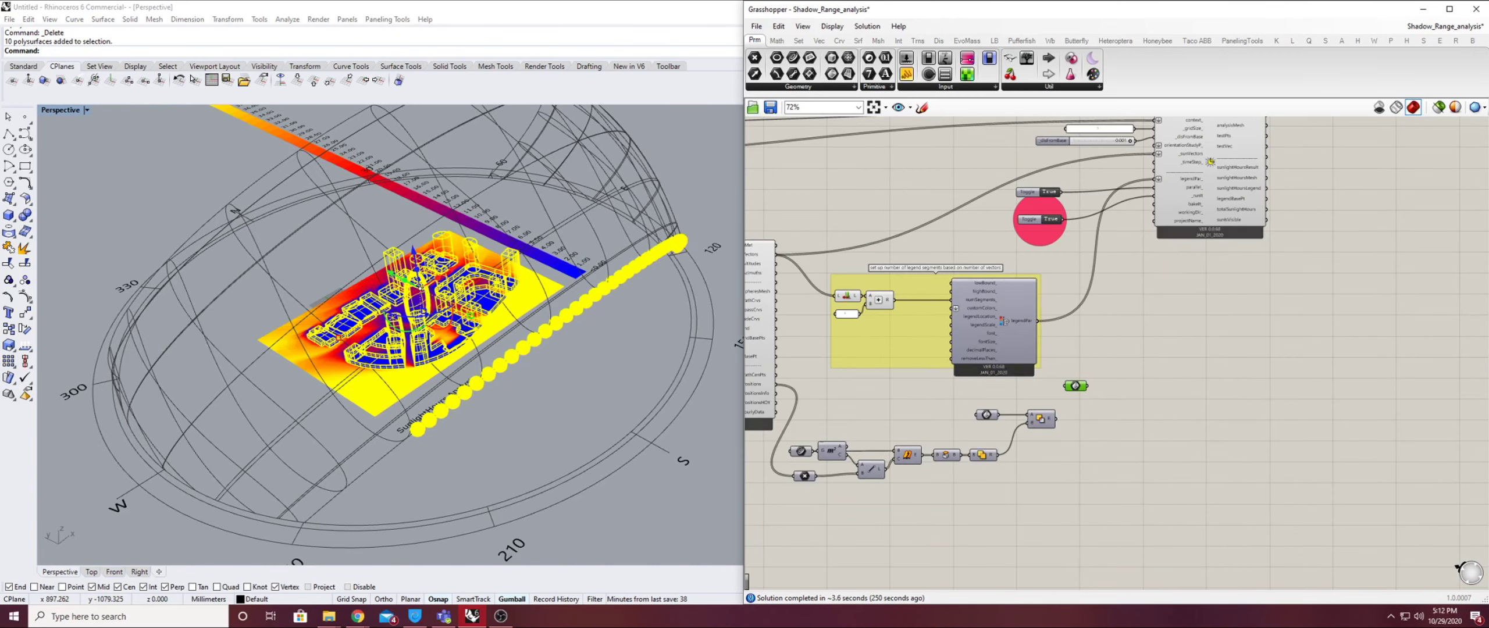
right_click_drag(1065, 424, 1296, 503)
scroll(1296, 503, "down", 1)
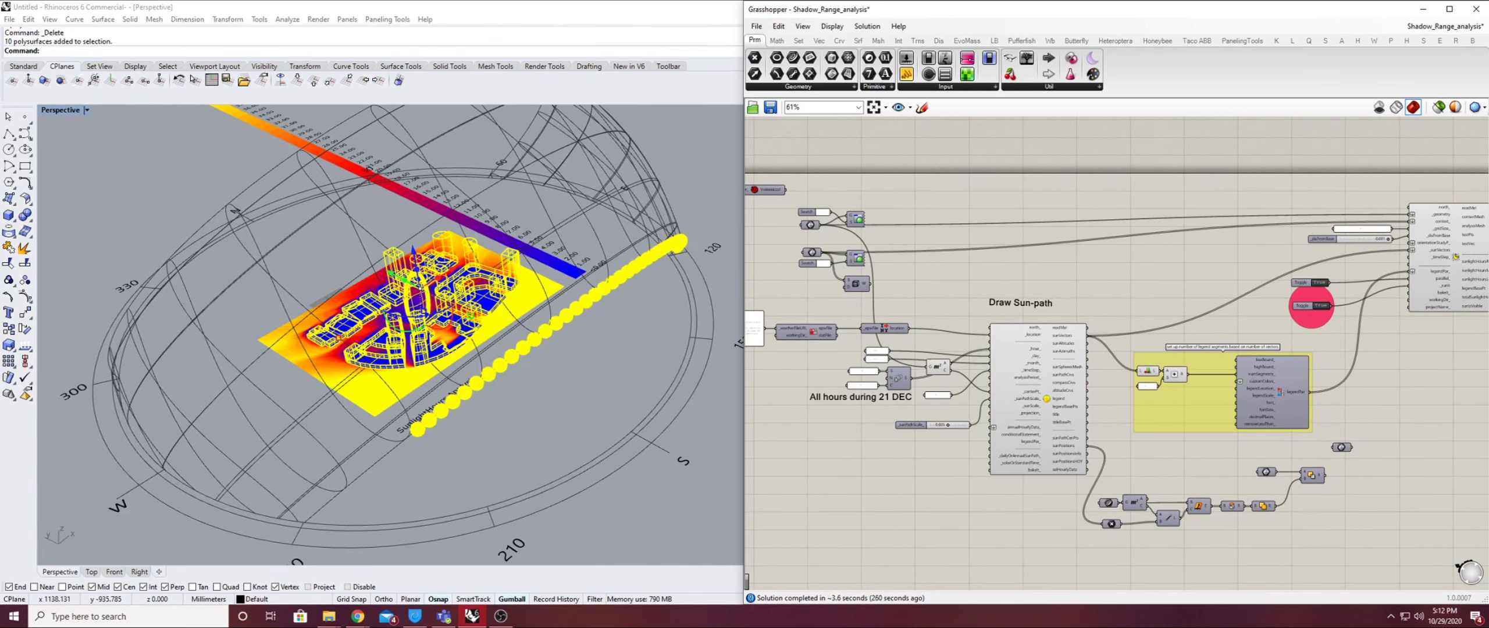
scroll(1340, 447, "up", 4)
right_click_drag(1341, 447, 1087, 424)
left_click(1086, 423)
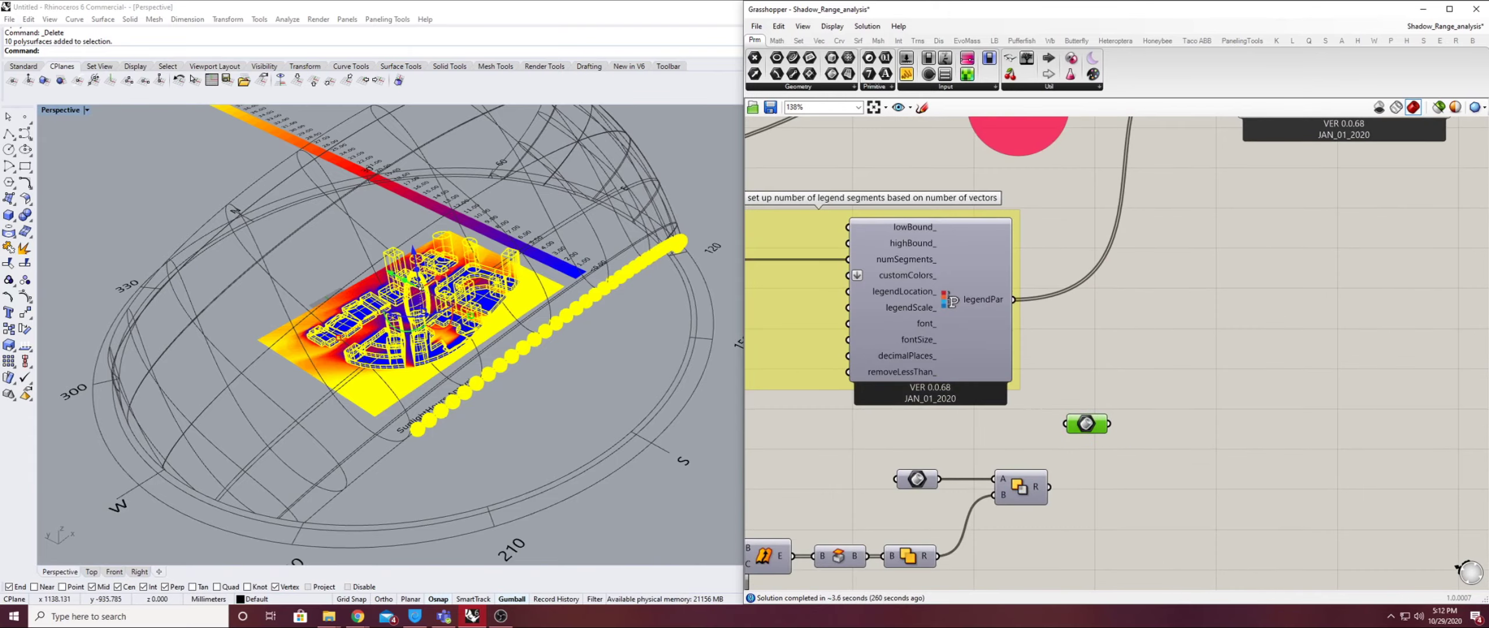
scroll(1076, 433, "up", 2)
right_click_drag(1086, 429, 1180, 424)
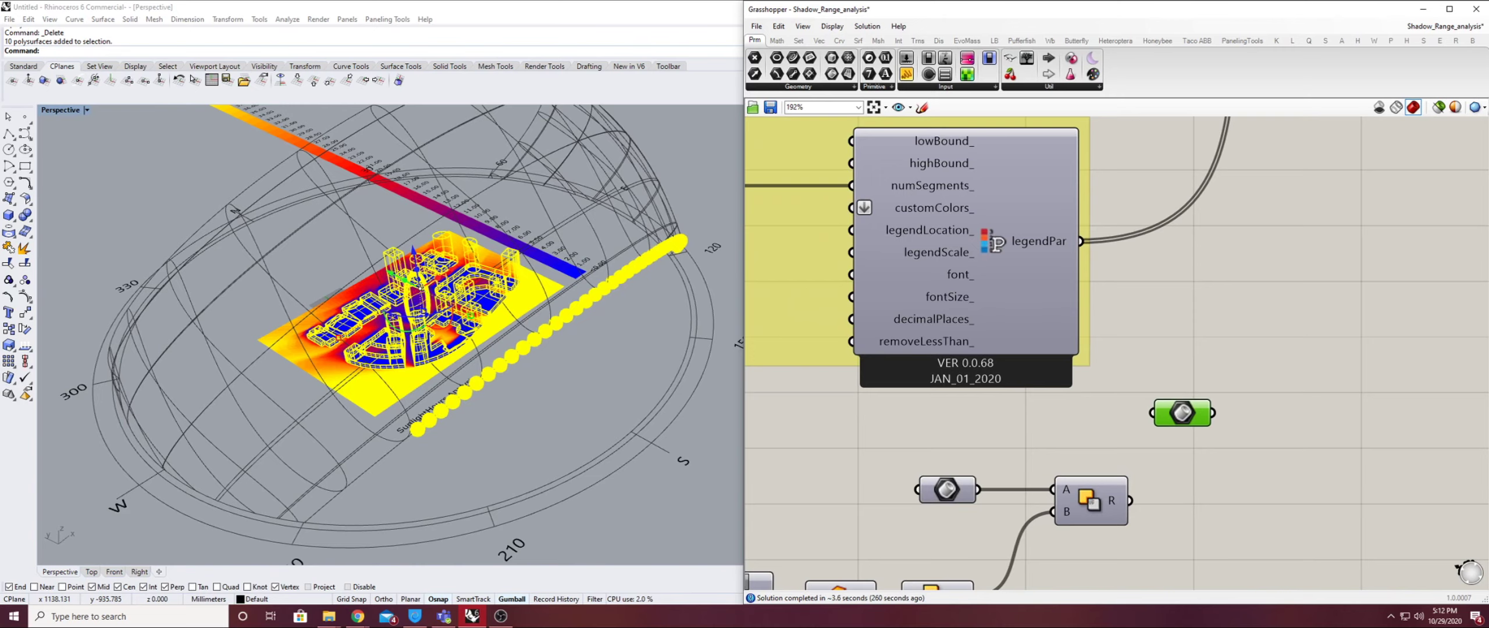
scroll(442, 326, "up", 10)
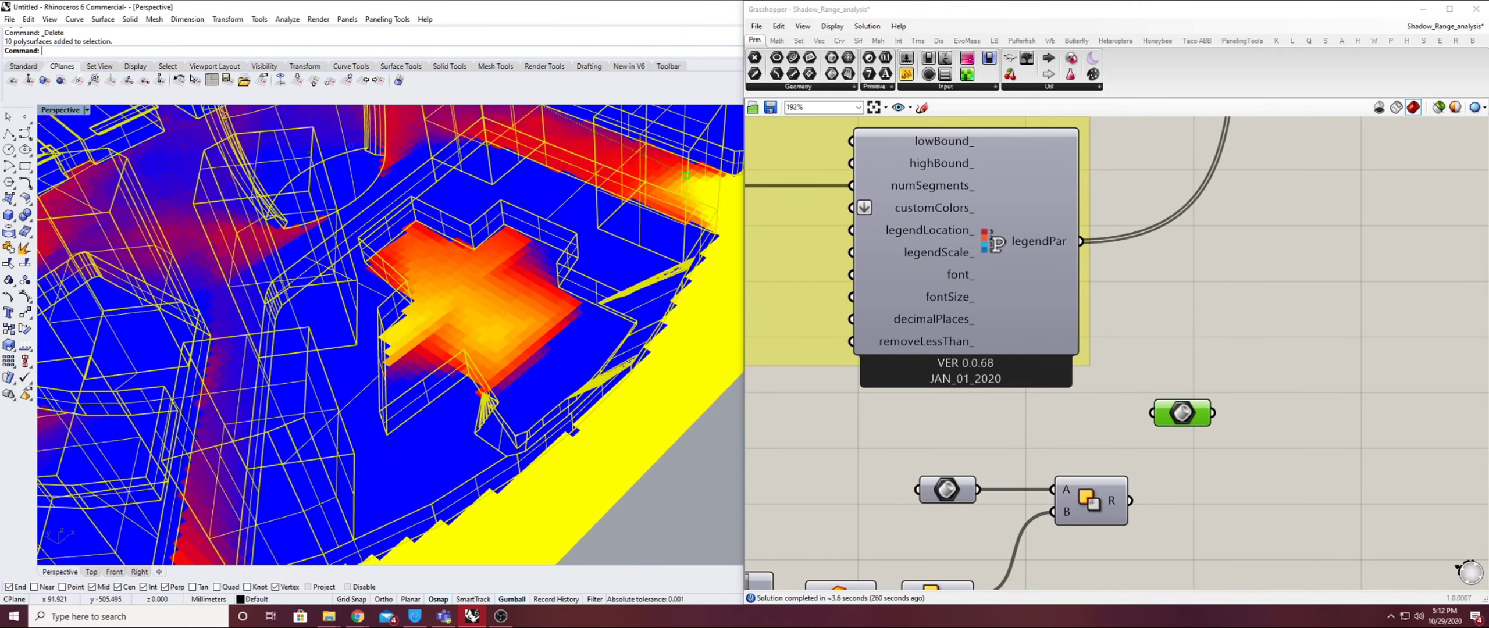
right_click_drag(1213, 417, 1408, 349)
scroll(1151, 407, "down", 7)
scroll(963, 125, "up", 4)
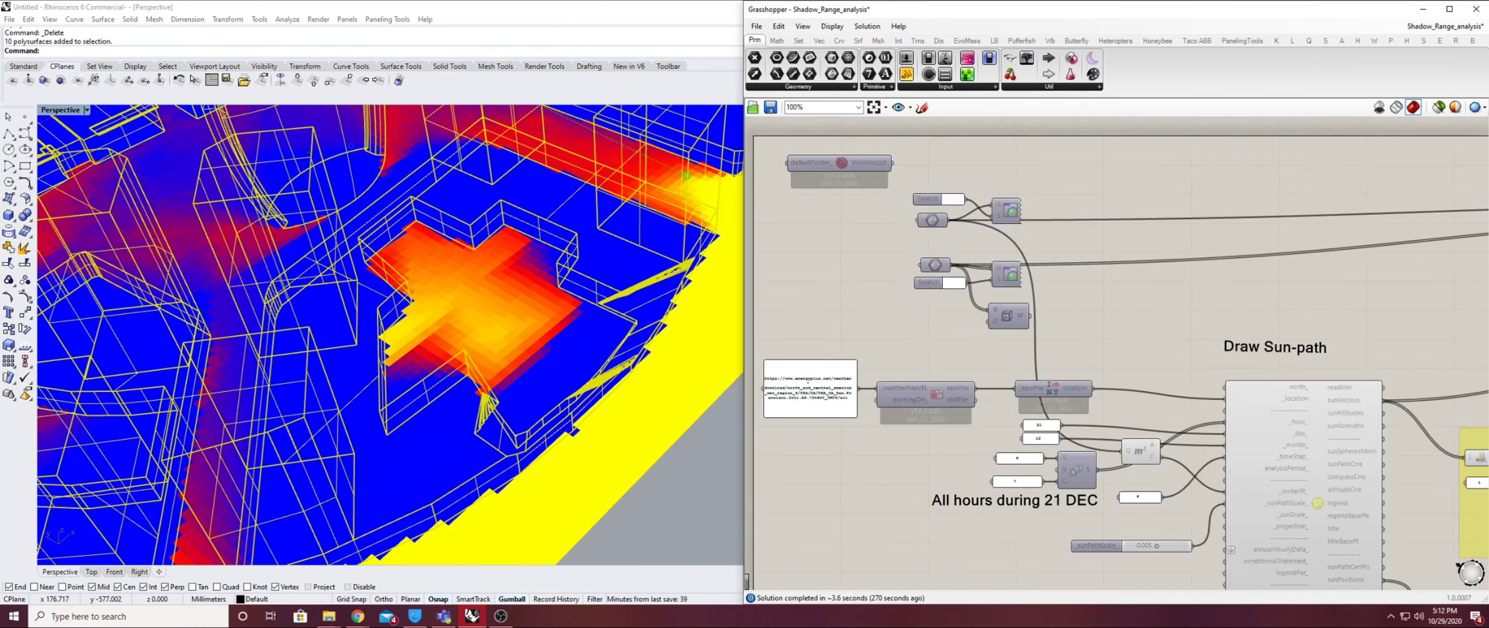
scroll(565, 304, "down", 6)
Hide the selected baked polysurfaces in Rhino
type("Hide")
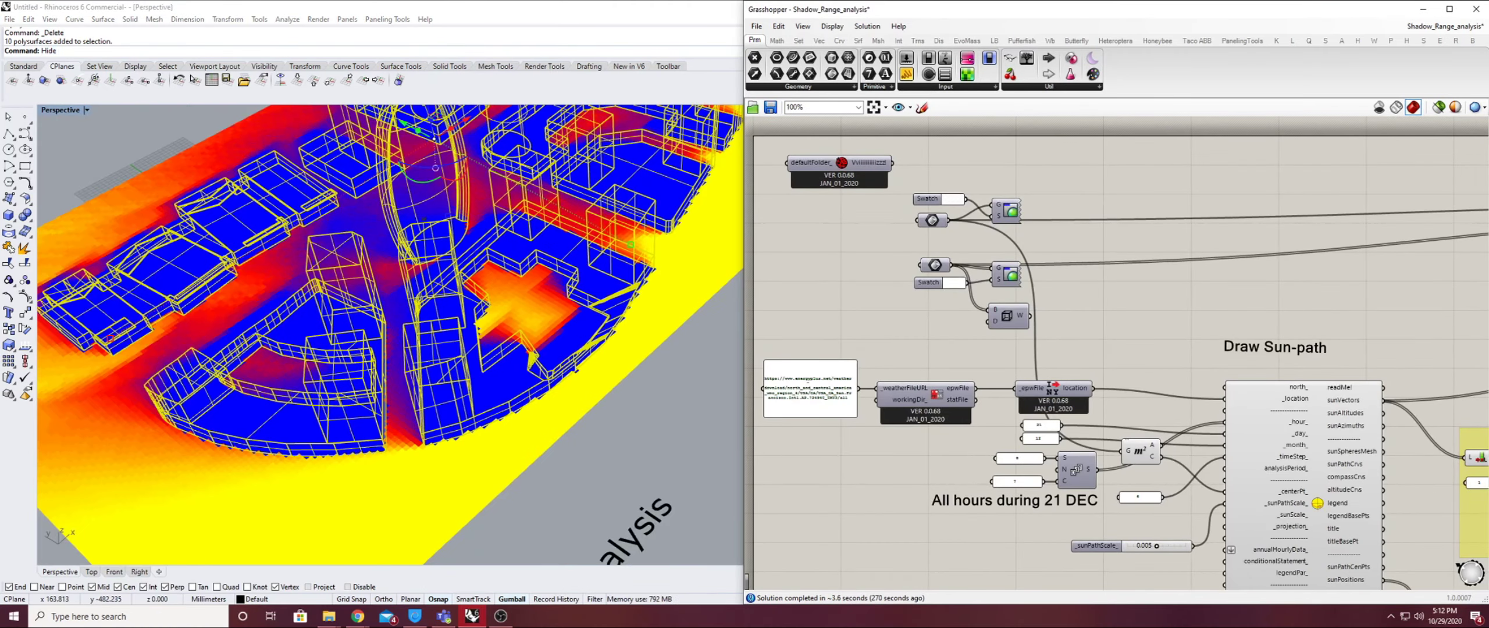
scroll(557, 321, "down", 9)
left_click_drag(662, 190, 563, 141)
left_click_drag(563, 190, 298, 339)
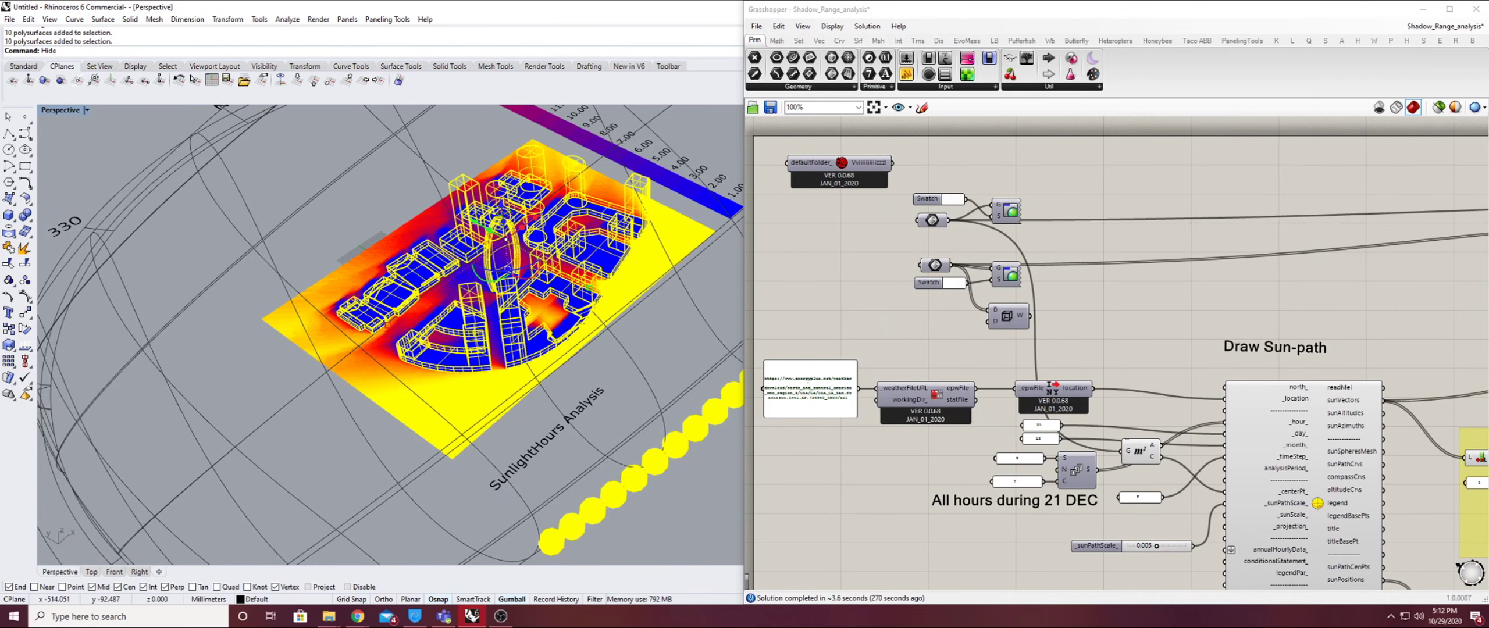
type("hide")
key("Return")
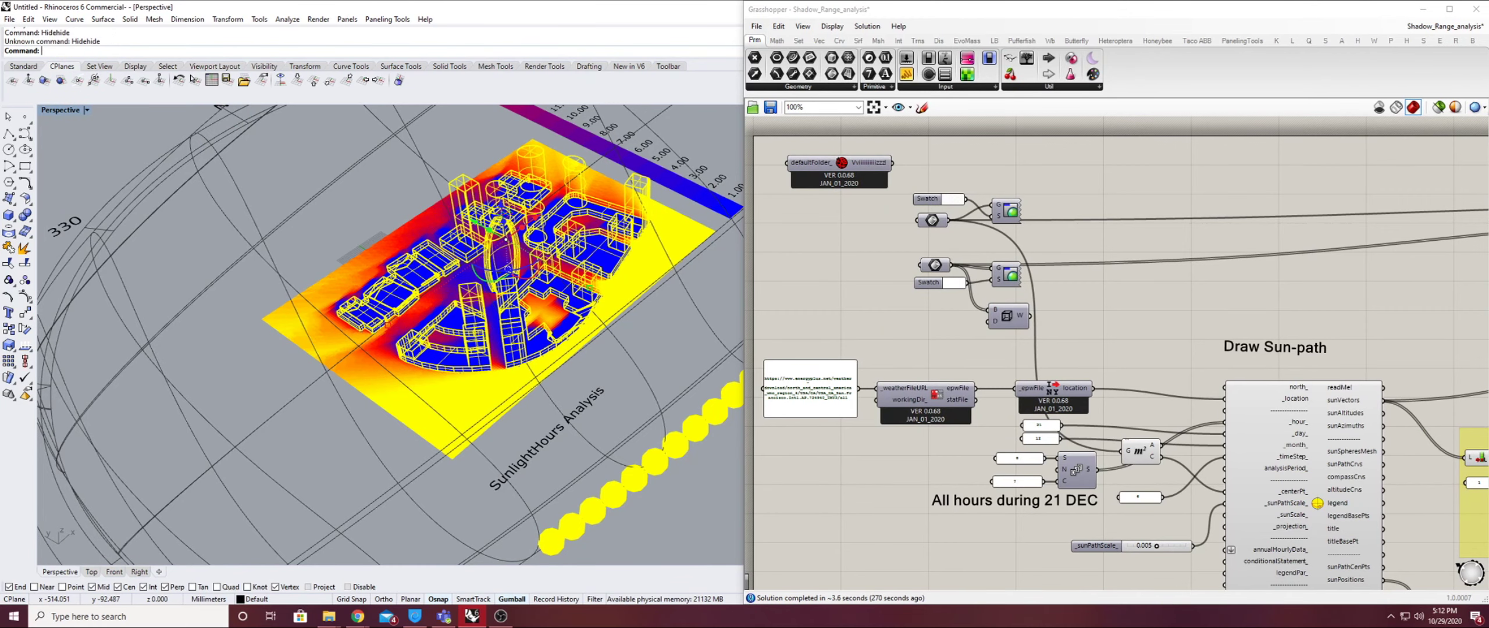
type("hide")
key("Return")
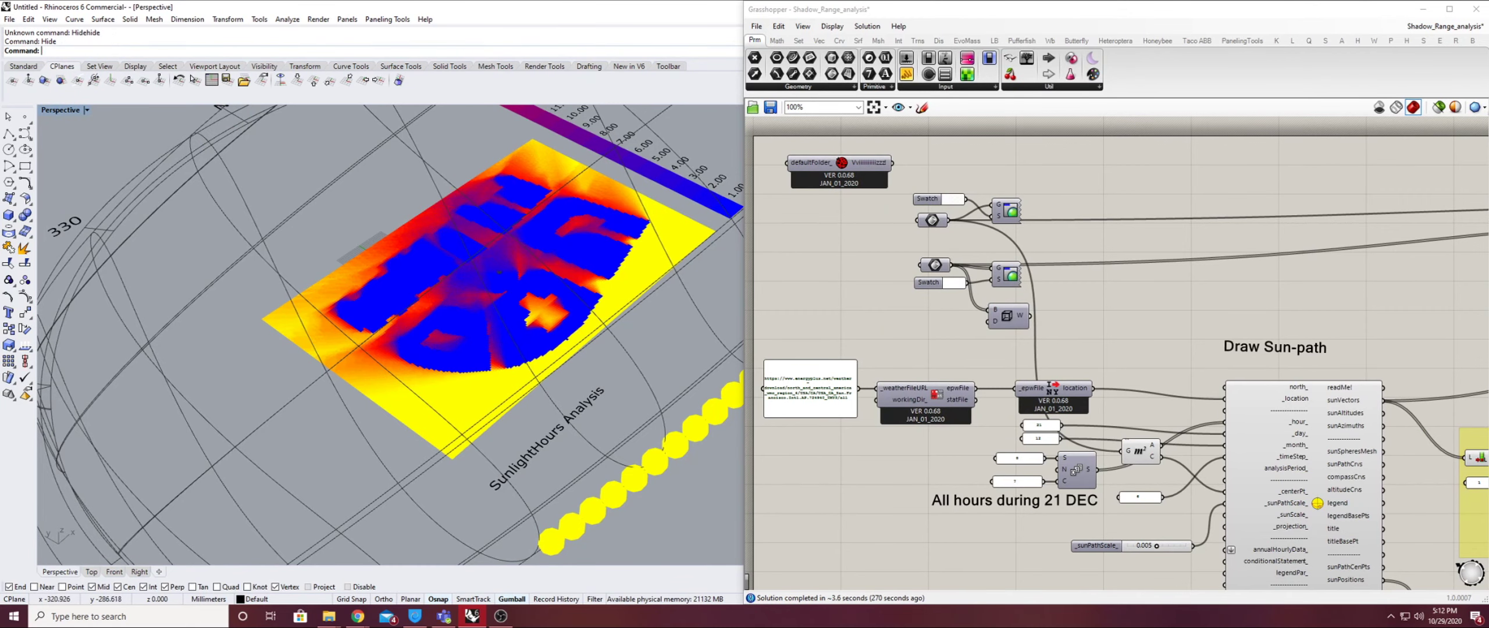
Place the new Brep parameter beside the context buildings' parameter and transfer the old parameter's outgoing connections to it
right_click_drag(1221, 407, 889, 283)
scroll(889, 283, "down", 4)
scroll(1294, 422, "up", 3)
right_click_drag(1294, 422, 1373, 456)
right_click_drag(1198, 366, 1298, 401)
scroll(1298, 400, "down", 2)
left_click_drag(1302, 401, 875, 209)
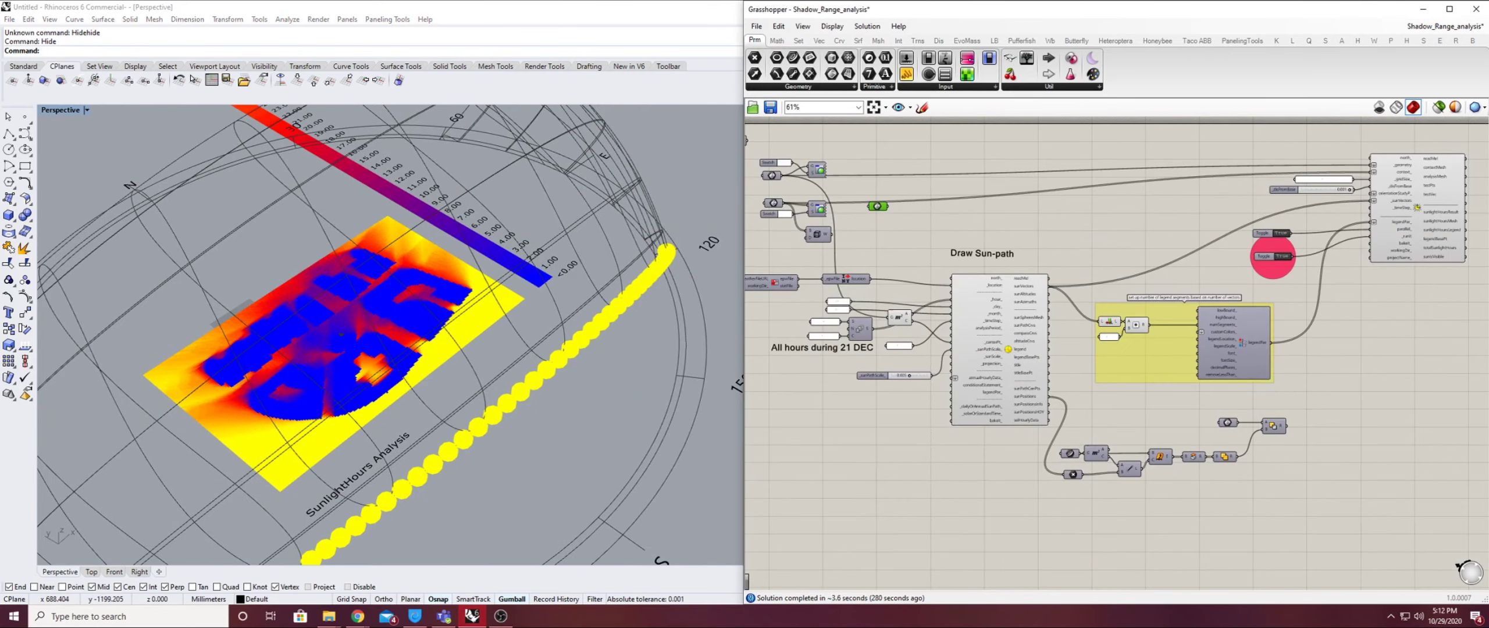
scroll(876, 208, "up", 4)
right_click_drag(876, 209, 1027, 234)
scroll(1024, 235, "up", 1)
left_click_drag(1028, 234, 810, 195)
right_click_drag(810, 195, 916, 213)
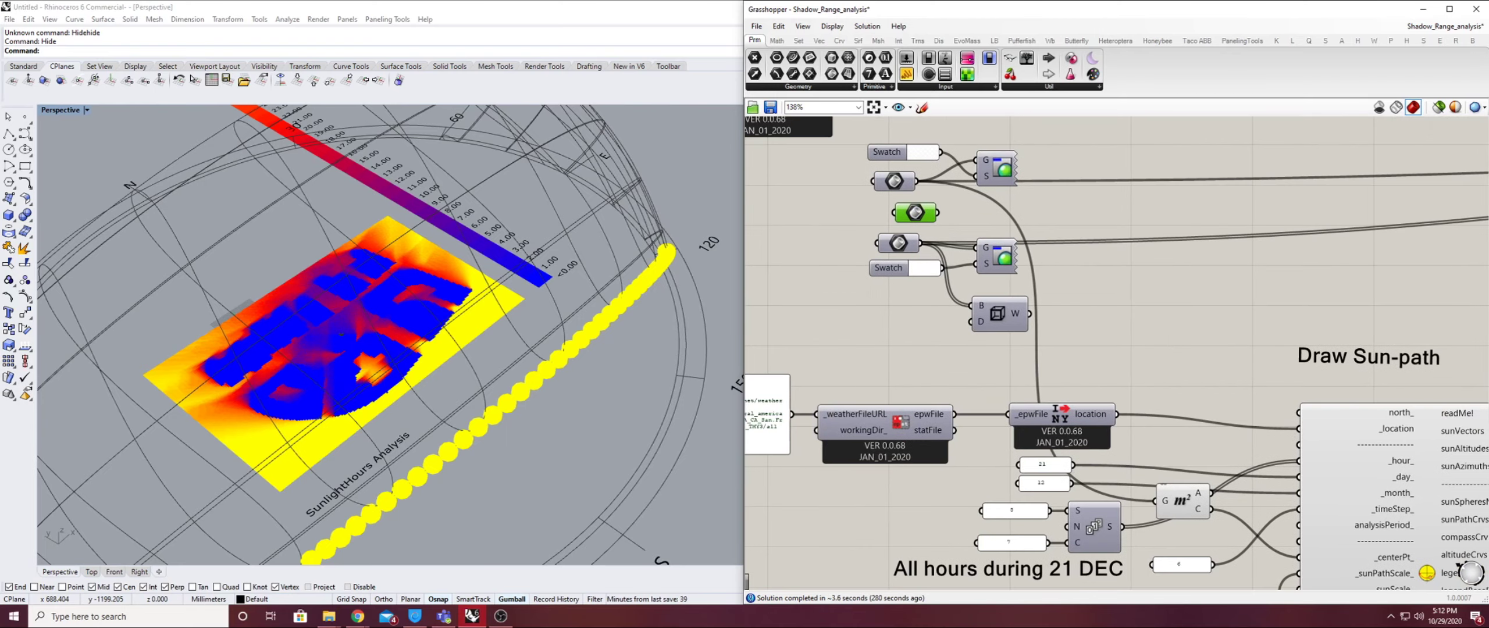
left_click_drag(896, 242, 935, 212)
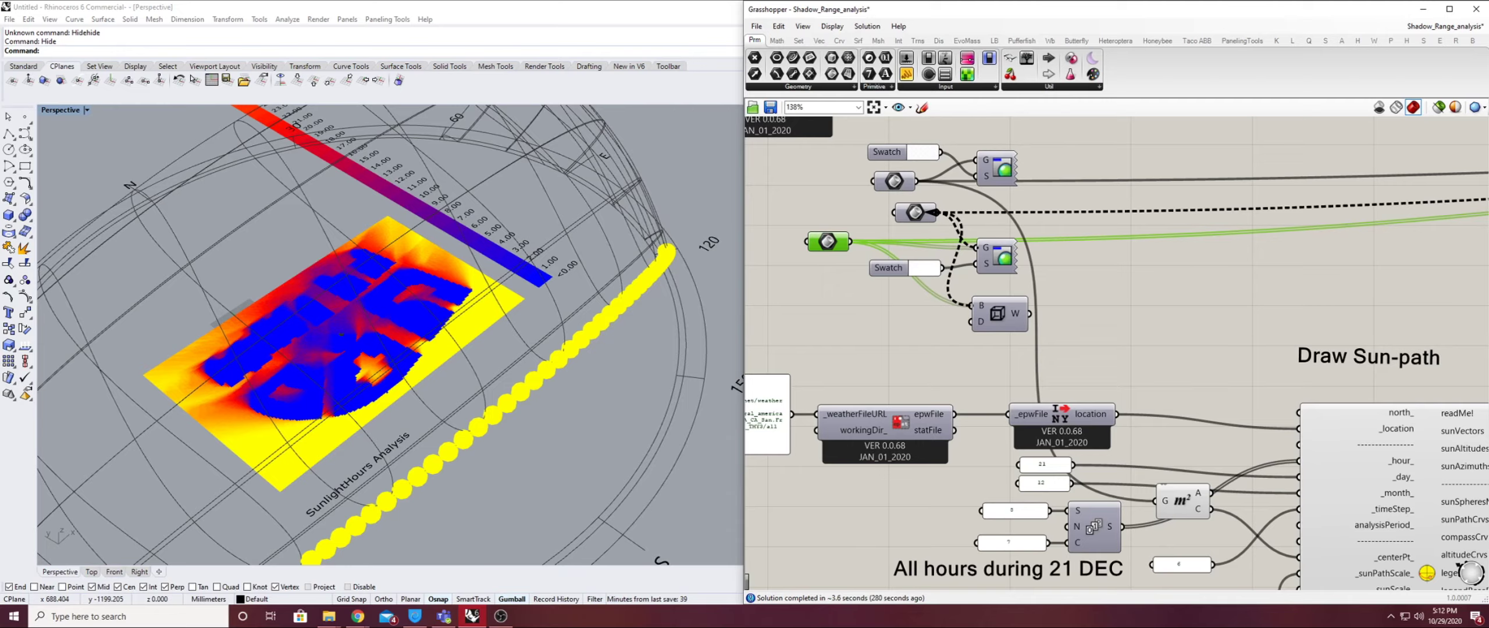
key("ctrl+z")
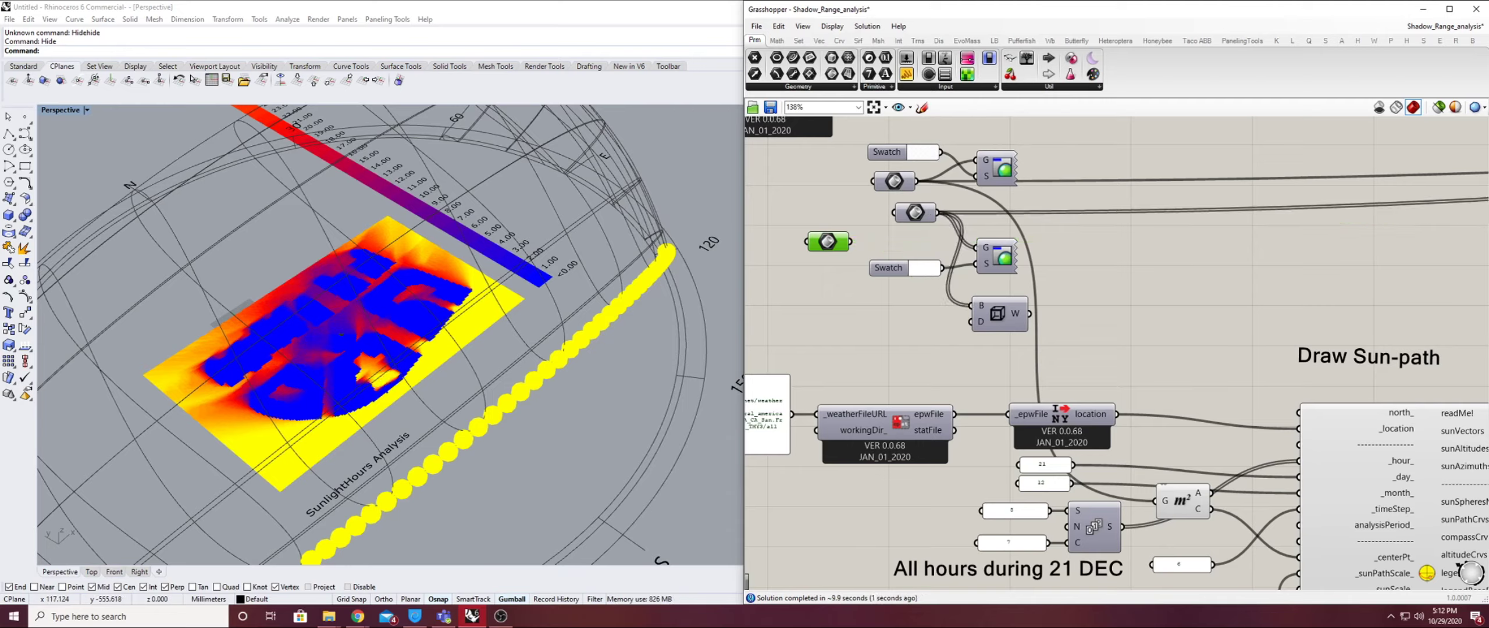
Turn on the preview of the context buildings' Custom Preview component and view the carved court's sunlight result up close
scroll(1051, 293, "down", 3)
right_click_drag(1309, 314, 1322, 383)
scroll(1154, 302, "up", 4)
right_click(903, 296)
left_click(931, 316)
right_click_drag(407, 326, 494, 334)
scroll(407, 326, "up", 4)
scroll(405, 457, "up", 10)
right_click_drag(988, 326, 1159, 318)
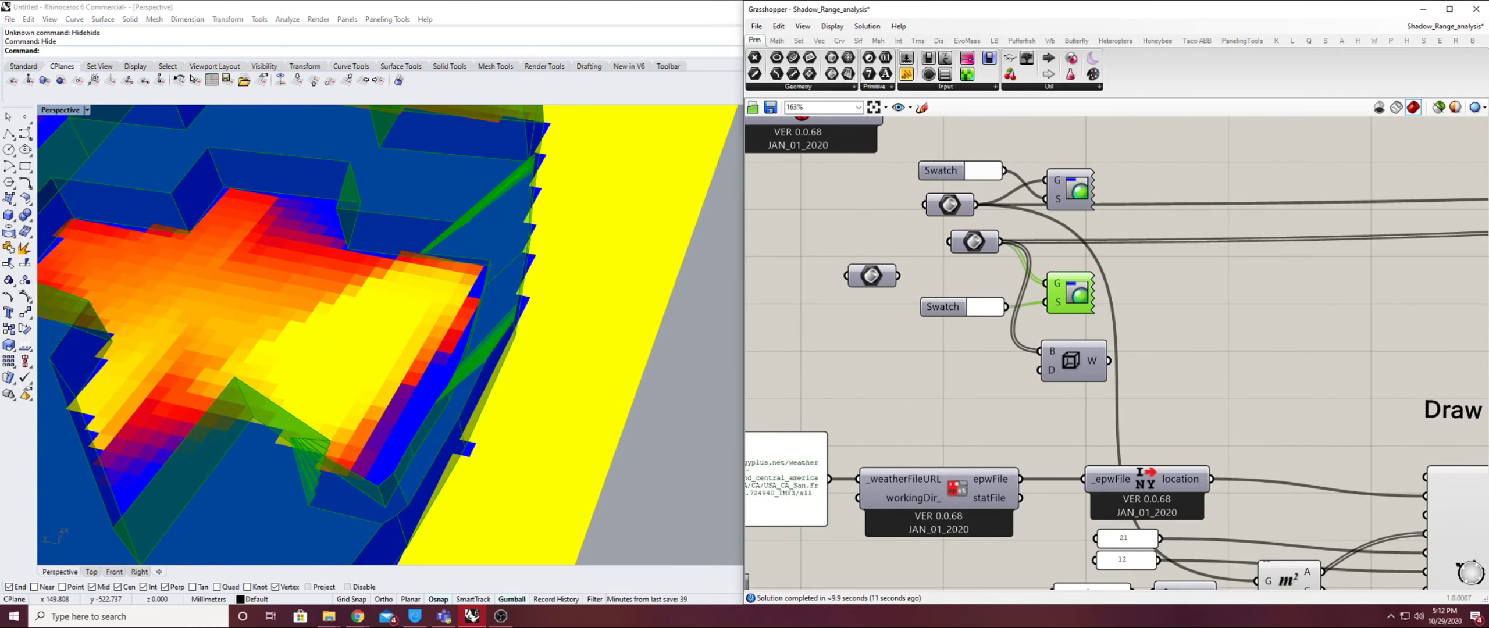
key("Escape")
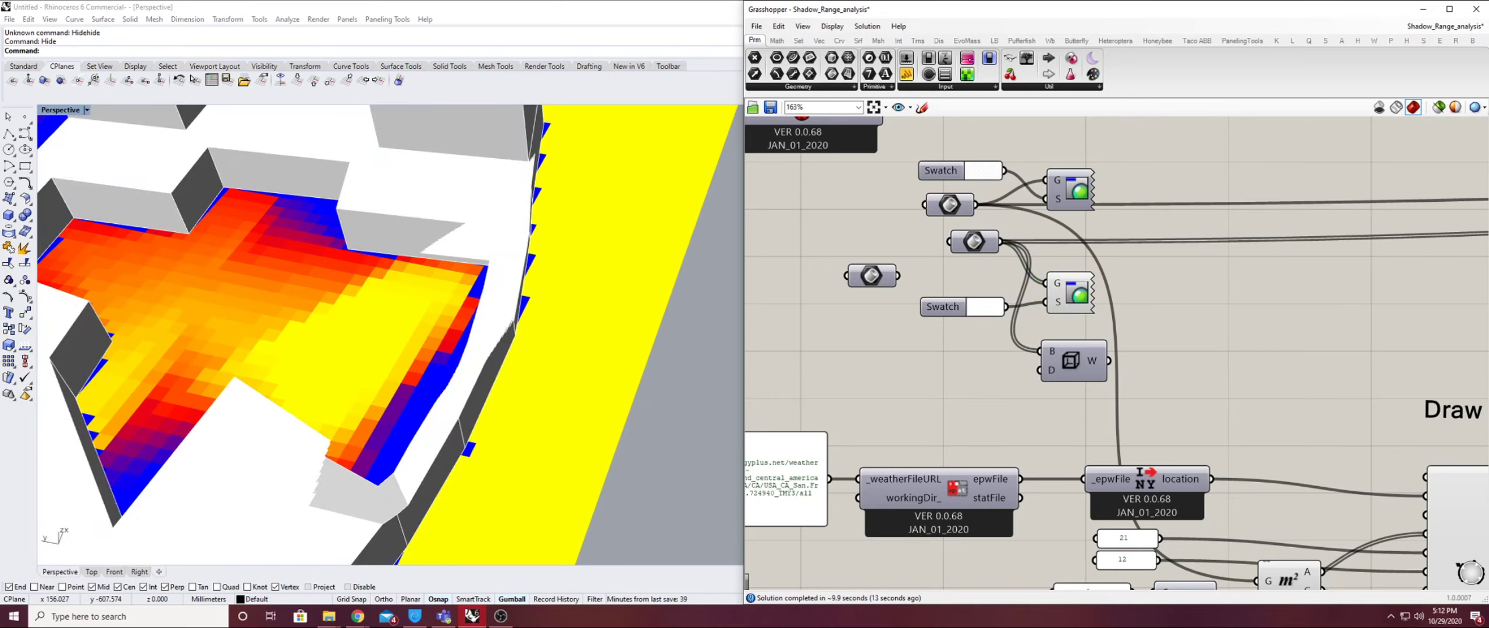
Transfer the carved-block Brep parameter's outgoing connections back to the original context buildings' parameter and view the court for comparison
left_click_drag(999, 242, 896, 275, "ctrl+shift")
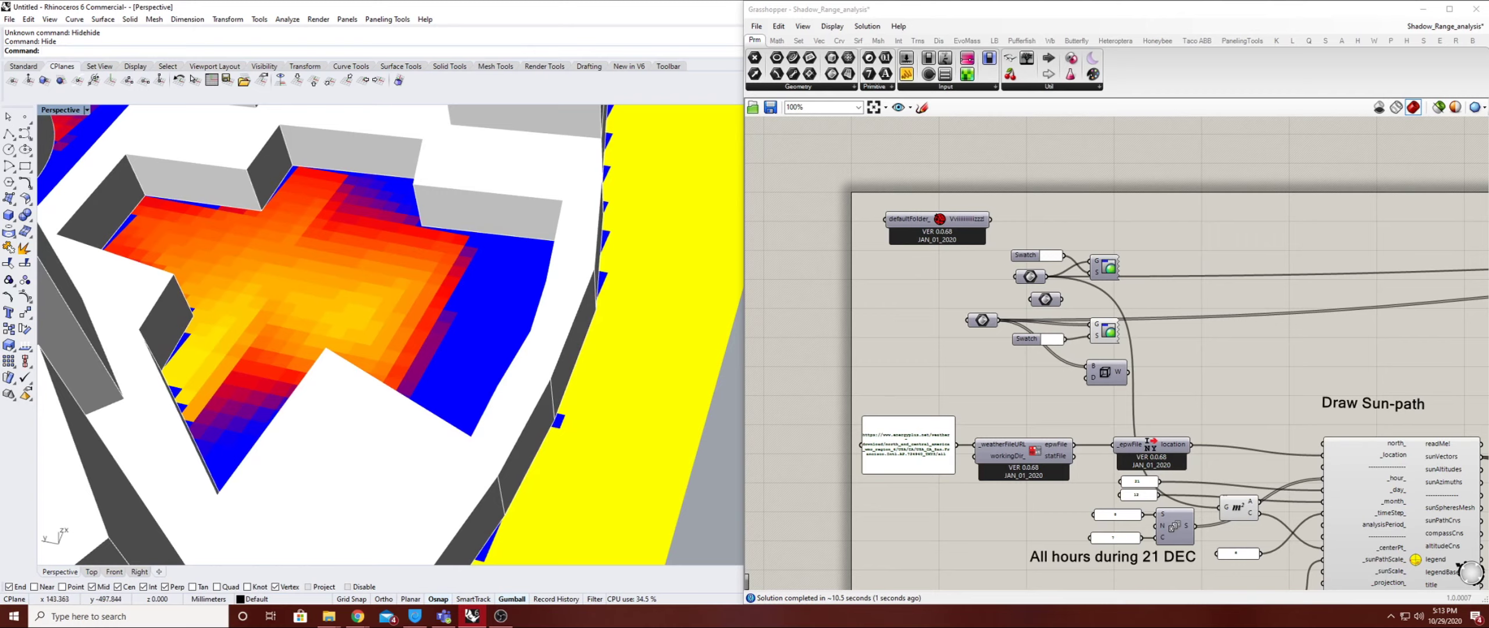
right_click_drag(1001, 268, 922, 227)
scroll(923, 227, "down", 4)
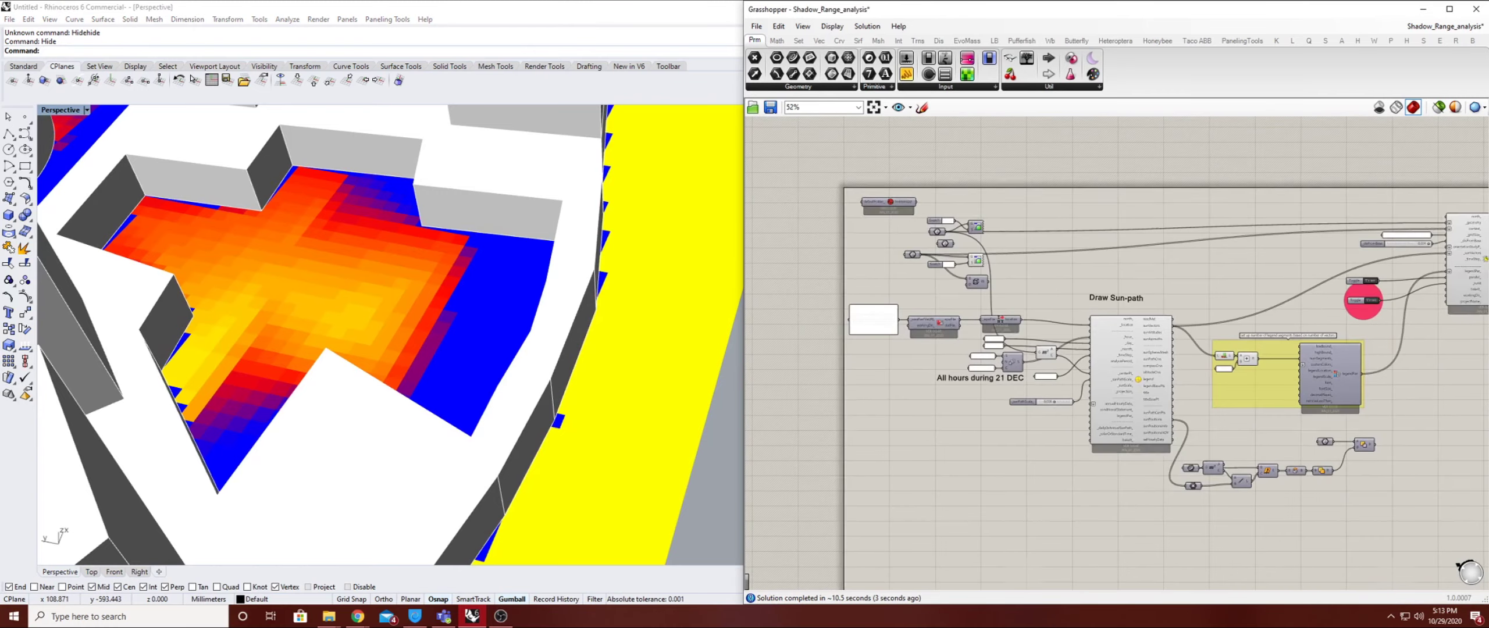
Disconnect the number panel from the _timeStep_ input of the Draw Sun-path component and widen the space beside it
right_click_drag(1053, 395, 900, 406)
scroll(899, 406, "up", 5)
double_click(881, 356)
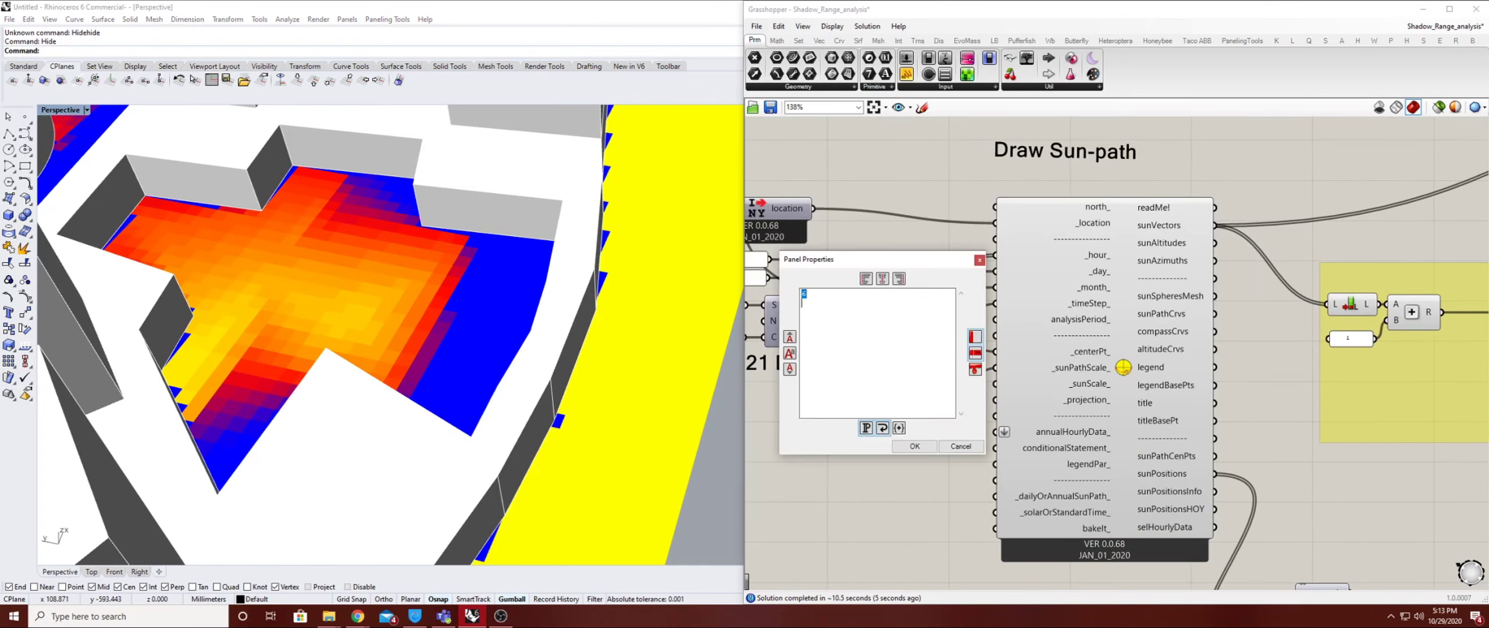
key("Escape")
left_click(878, 358)
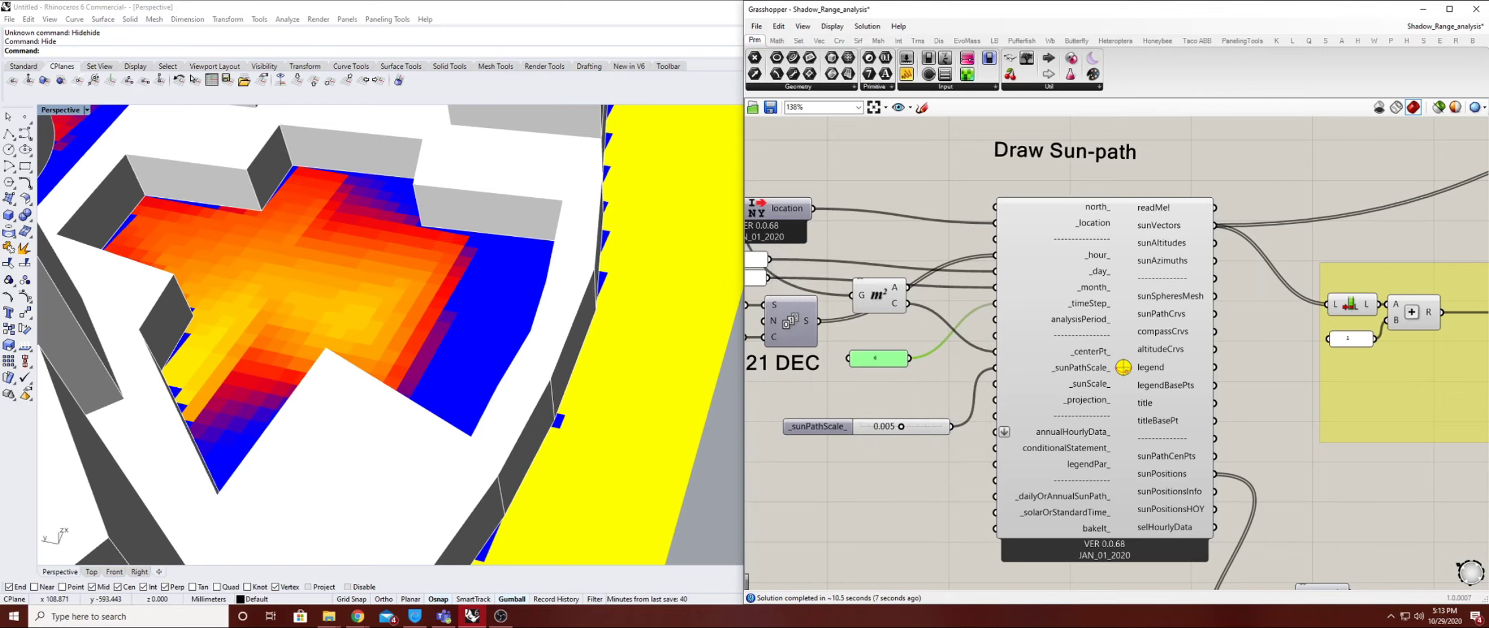
right_click_drag(892, 331, 999, 418)
scroll(834, 302, "down", 3)
mouse_move(1486, 310)
right_mouse_down()
mouse_move(1316, 233)
mouse_move(1429, 237)
right_mouse_up()
scroll(934, 365, "up", 3)
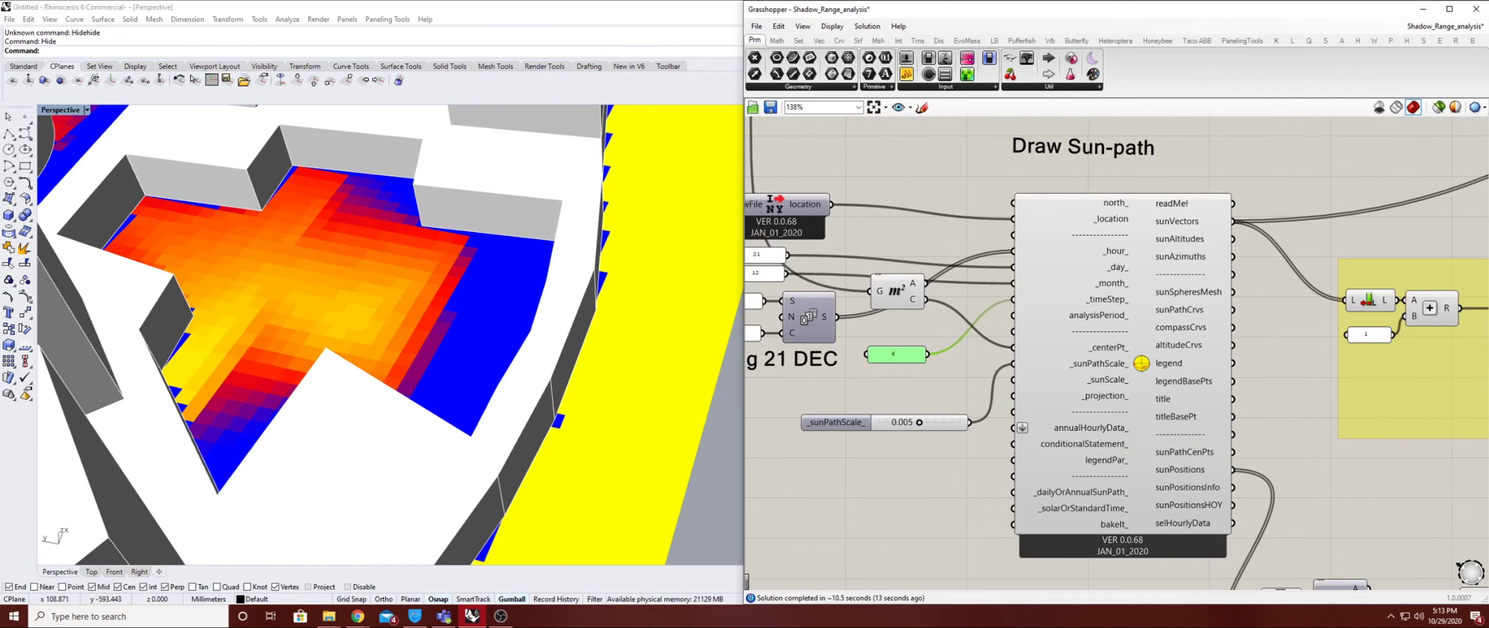
mouse_move(976, 378)
left_mouse_down("alt")
mouse_move(1023, 378)
mouse_move(997, 378)
left_mouse_up("alt")
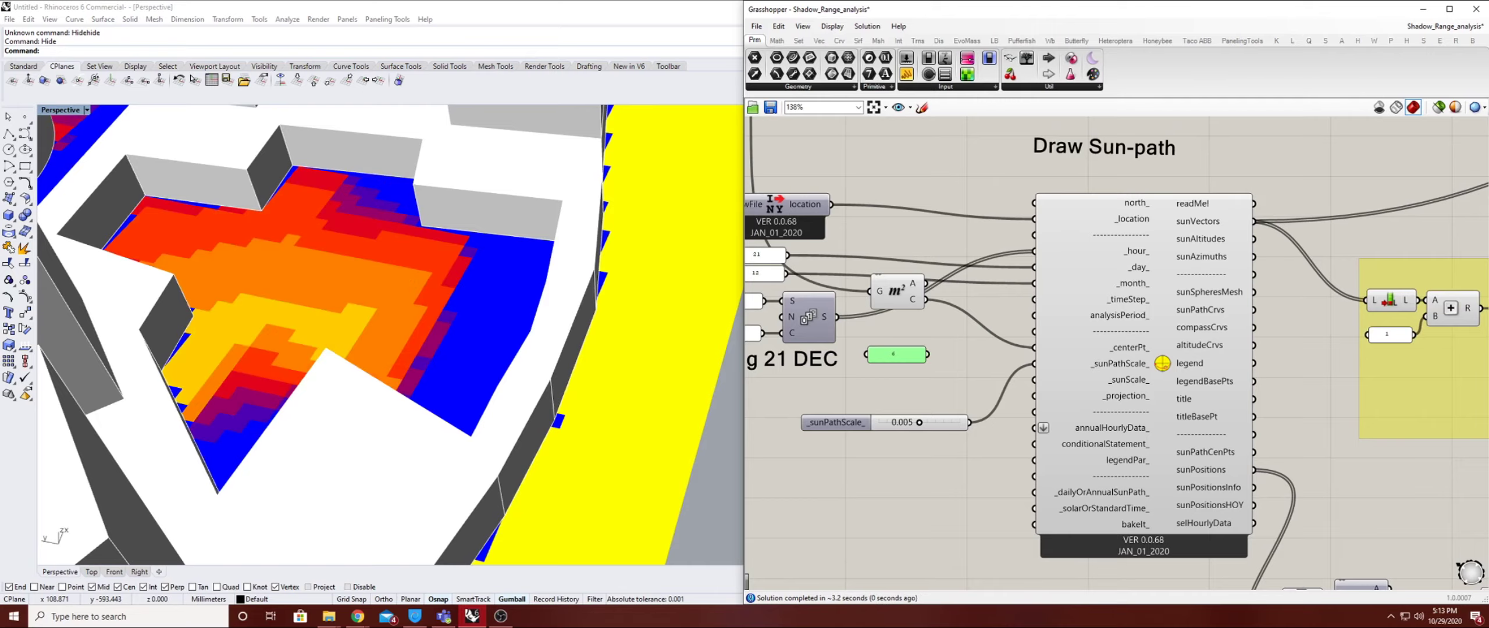
Transfer the original context buildings' parameter's outgoing connections to the carved-block Brep parameter
scroll(549, 431, "down", 5)
right_click_drag(442, 349, 436, 384)
right_click_drag(989, 303, 1071, 509)
scroll(1070, 509, "down", 3)
scroll(846, 363, "up", 6)
left_click_drag(849, 374, 1014, 317, "ctrl+shift")
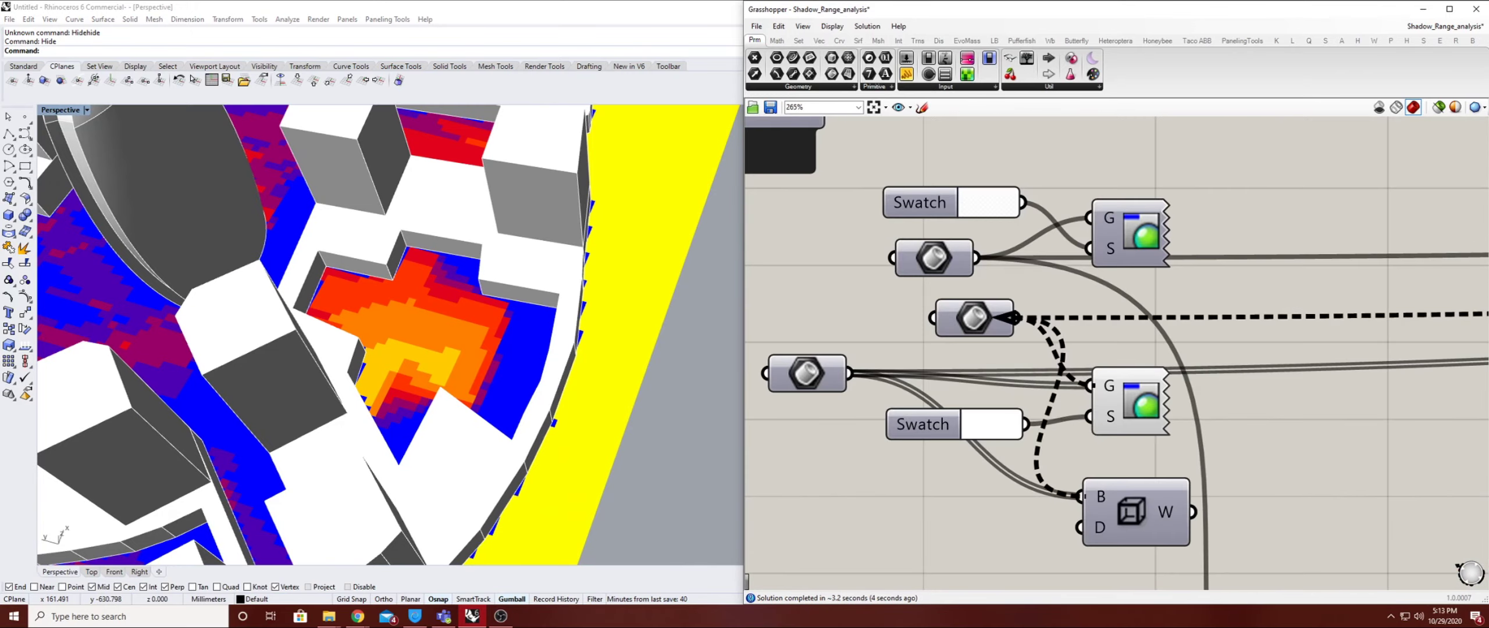
left_click_drag(1013, 318, 1013, 318, "ctrl+shift")
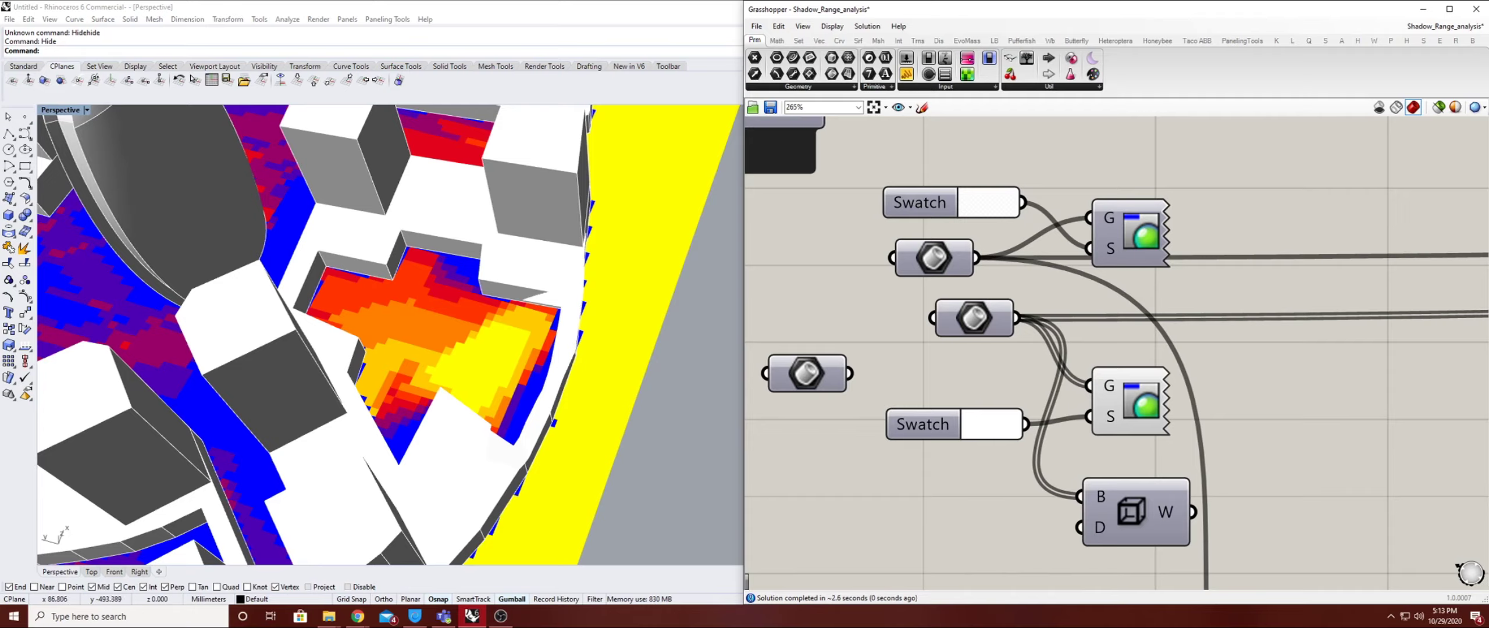
Examine the carved court's sunlight result and the block's sun-cut faces from low and raised angles in the perspective view
right_click_drag(442, 349, 325, 297)
scroll(390, 291, "up", 2)
right_click_drag(390, 325, 457, 370)
scroll(442, 273, "up", 5)
right_click_drag(442, 274, 441, 356, "shift")
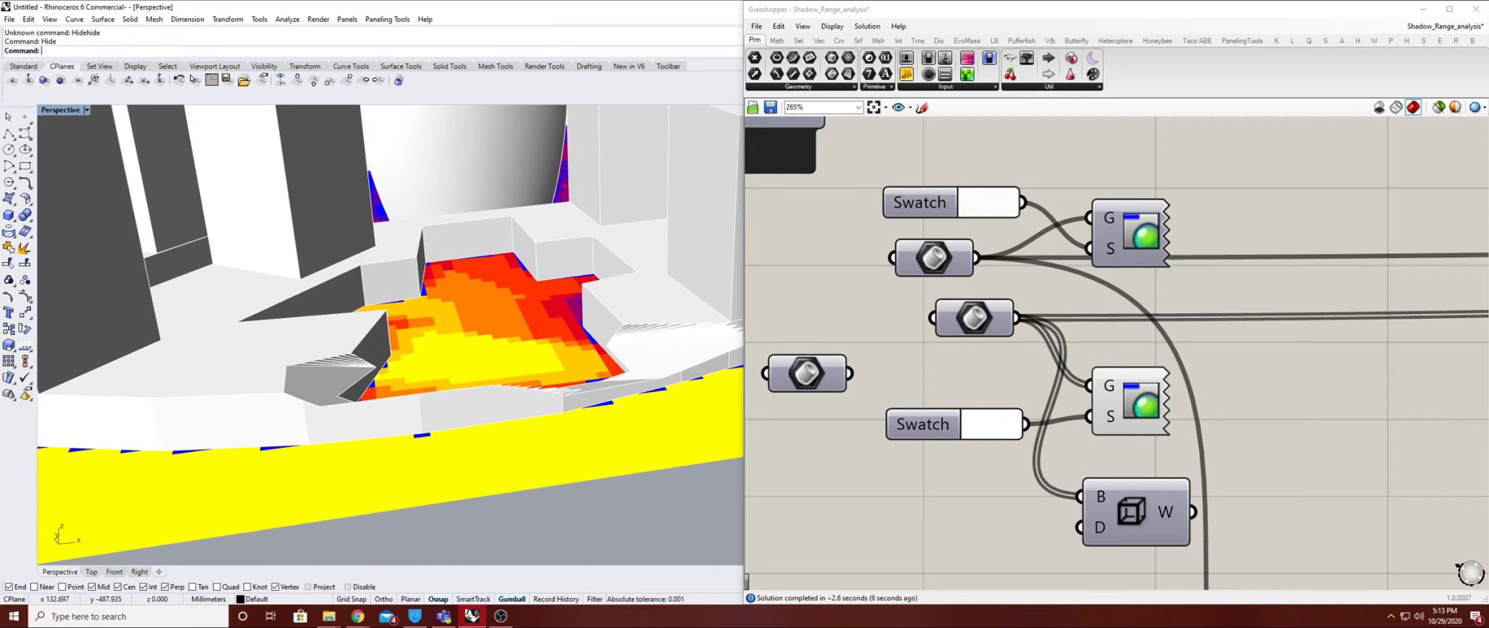
right_click_drag(523, 326, 262, 372)
scroll(465, 279, "up", 4)
right_click_drag(407, 349, 561, 273)
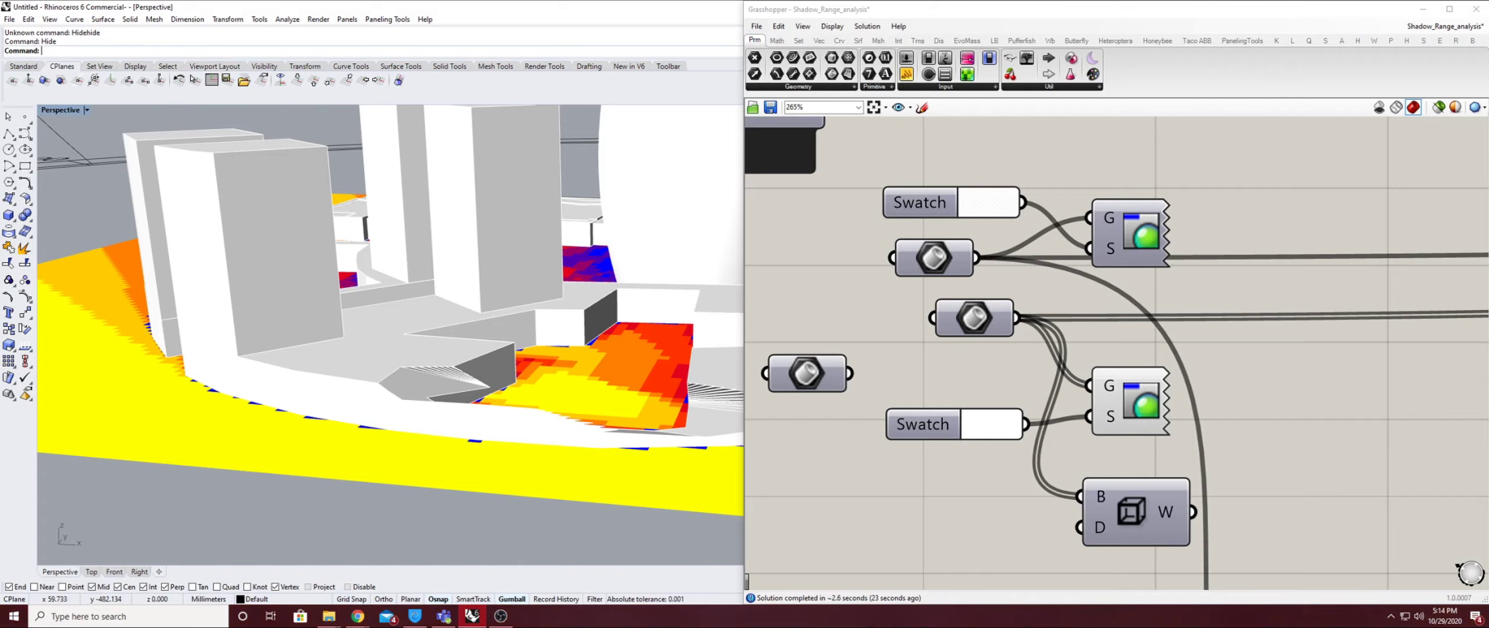
scroll(390, 335, "up", 4)
right_click_drag(465, 335, 390, 337)
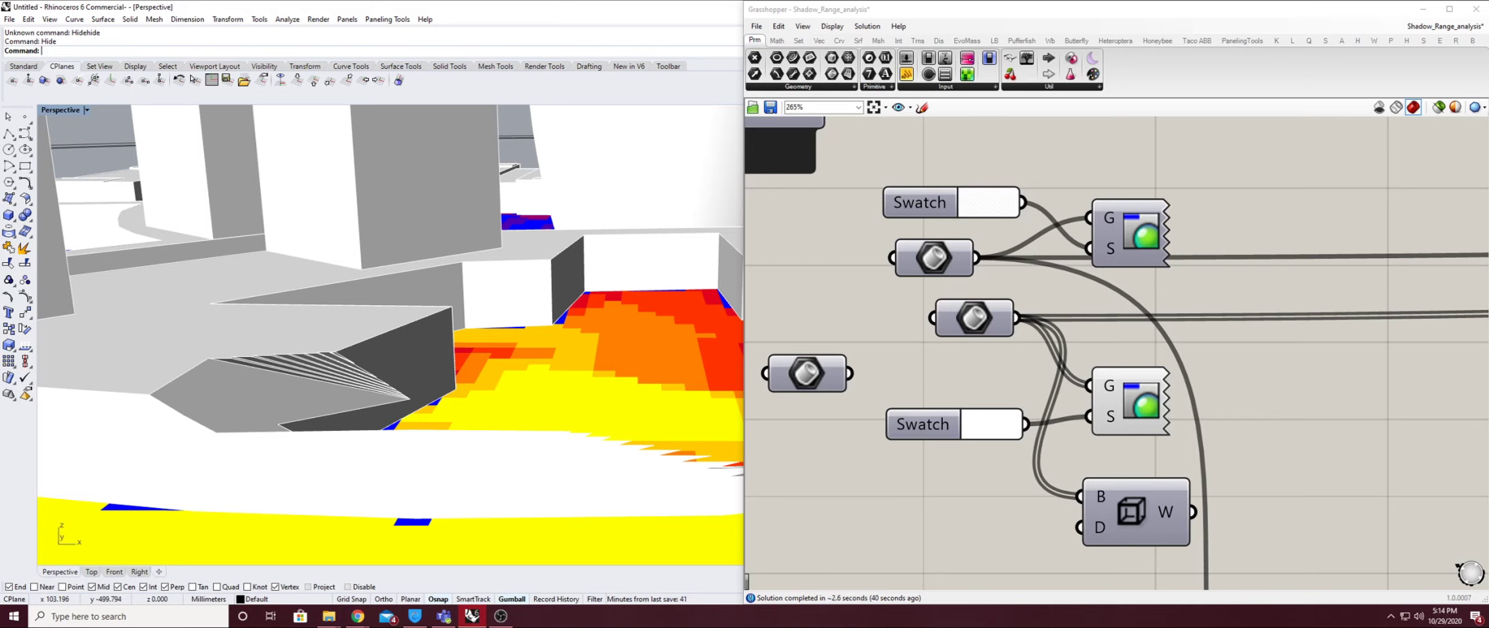
right_click_drag(389, 326, 372, 378)
scroll(434, 279, "down", 2)
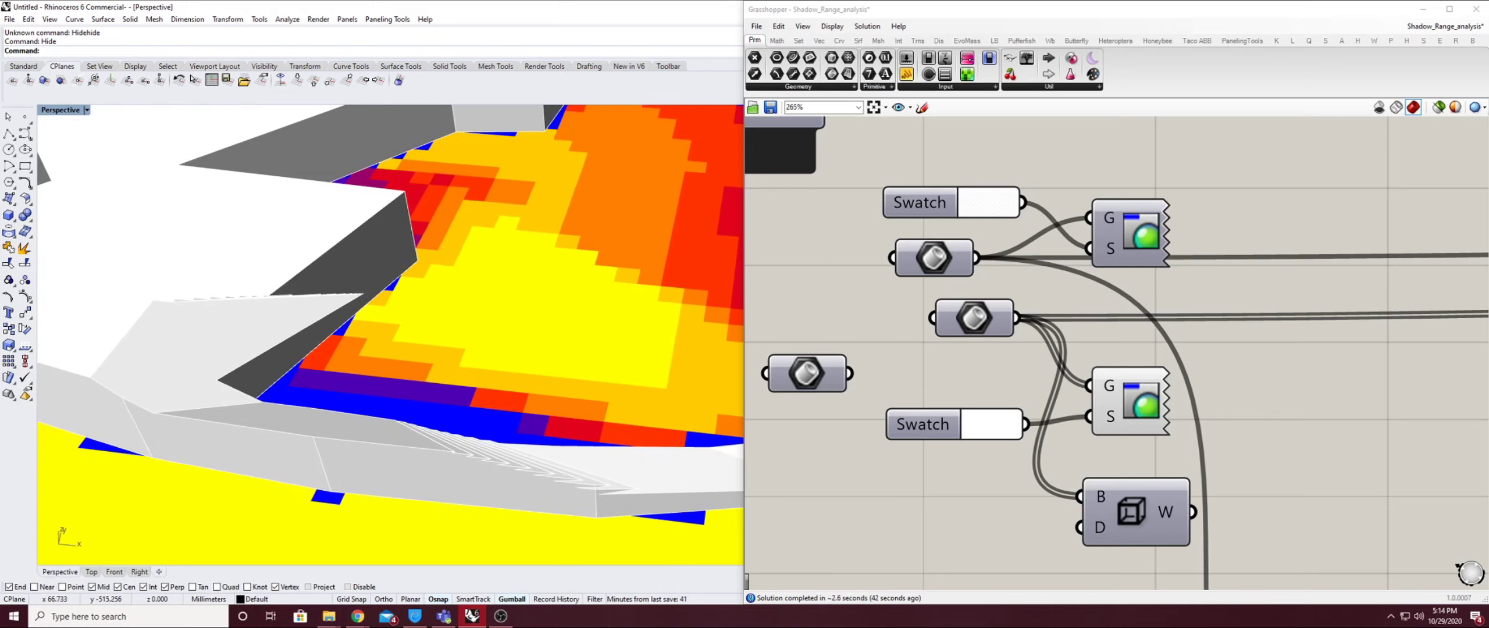
scroll(434, 279, "down", 3)
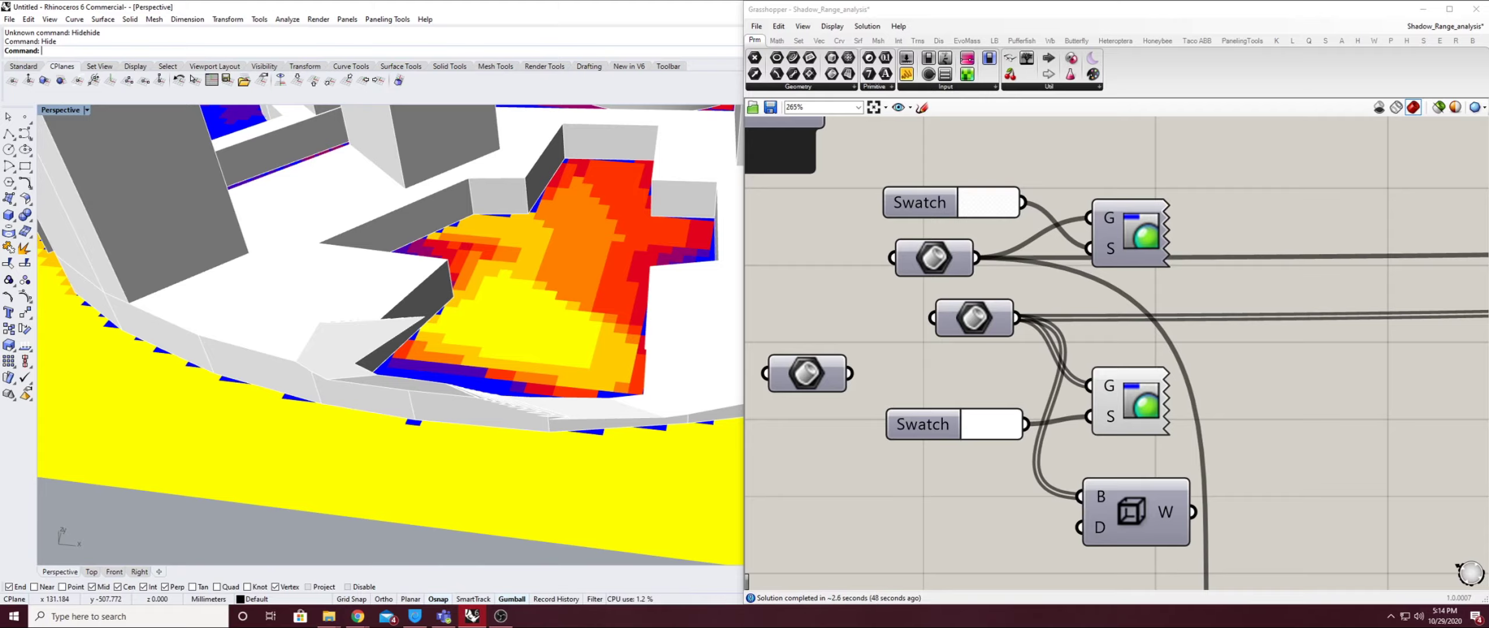
scroll(1030, 353, "down", 3)
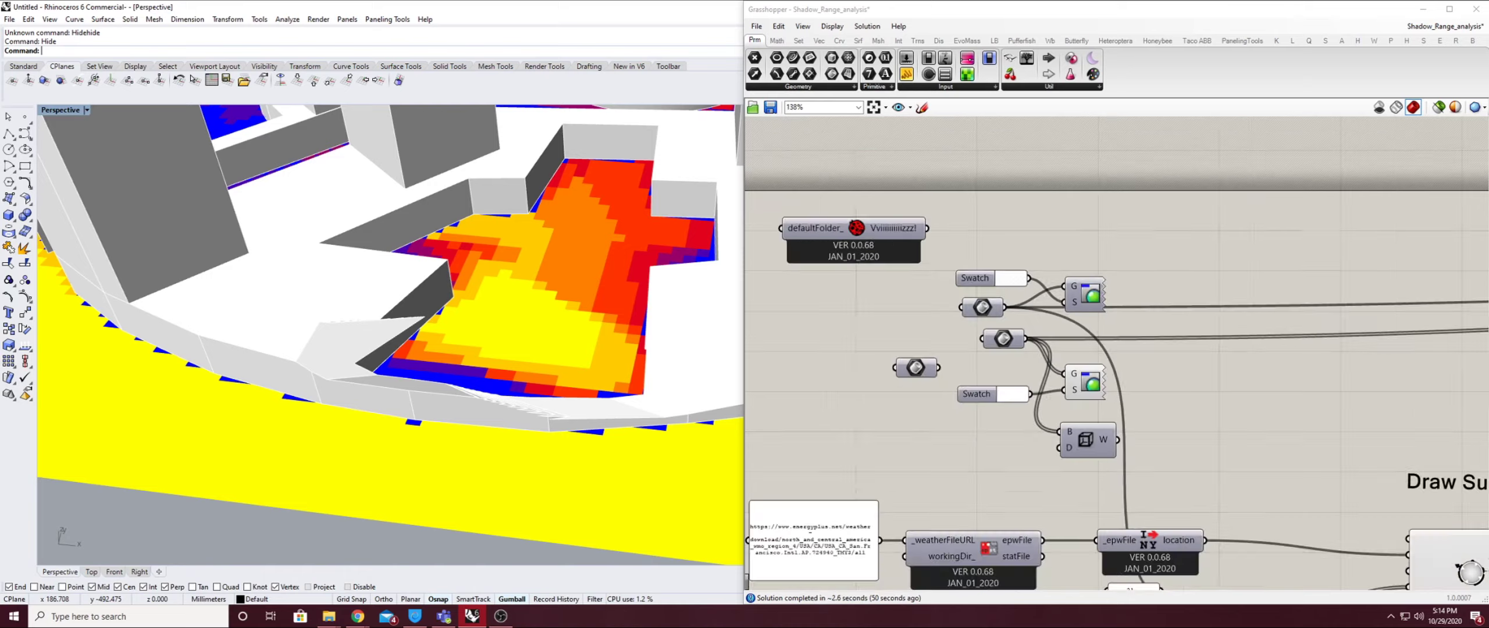
right_click_drag(1213, 364, 1098, 323)
scroll(1099, 323, "down", 5)
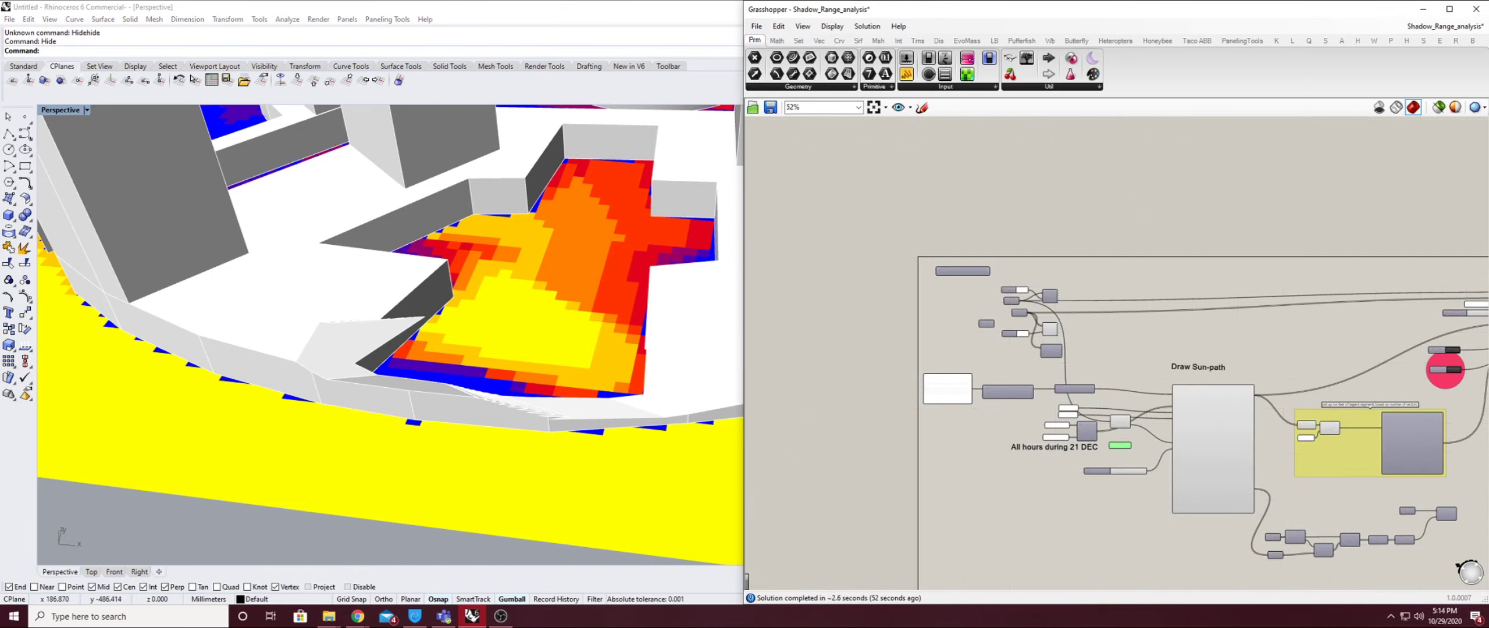